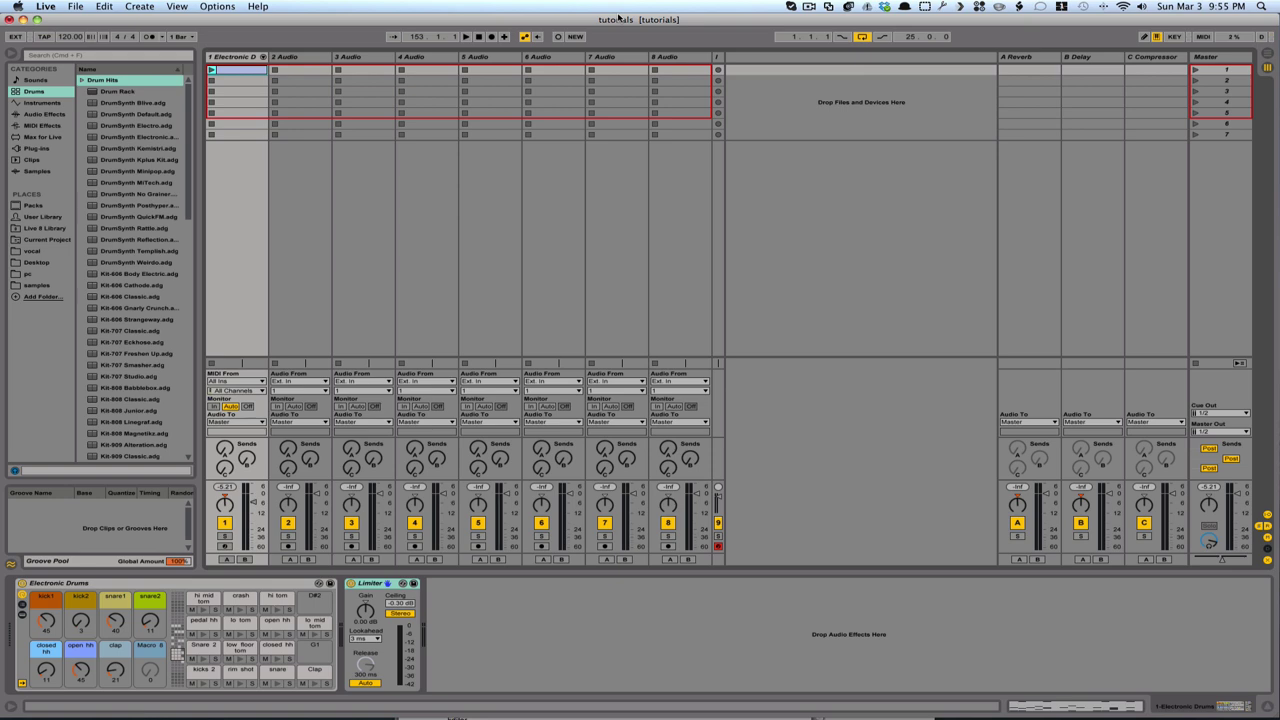
# - Open the first Electronic Drums clip in Clip View, turn on the metronome and launch the clip
pyautogui.click(241, 58)
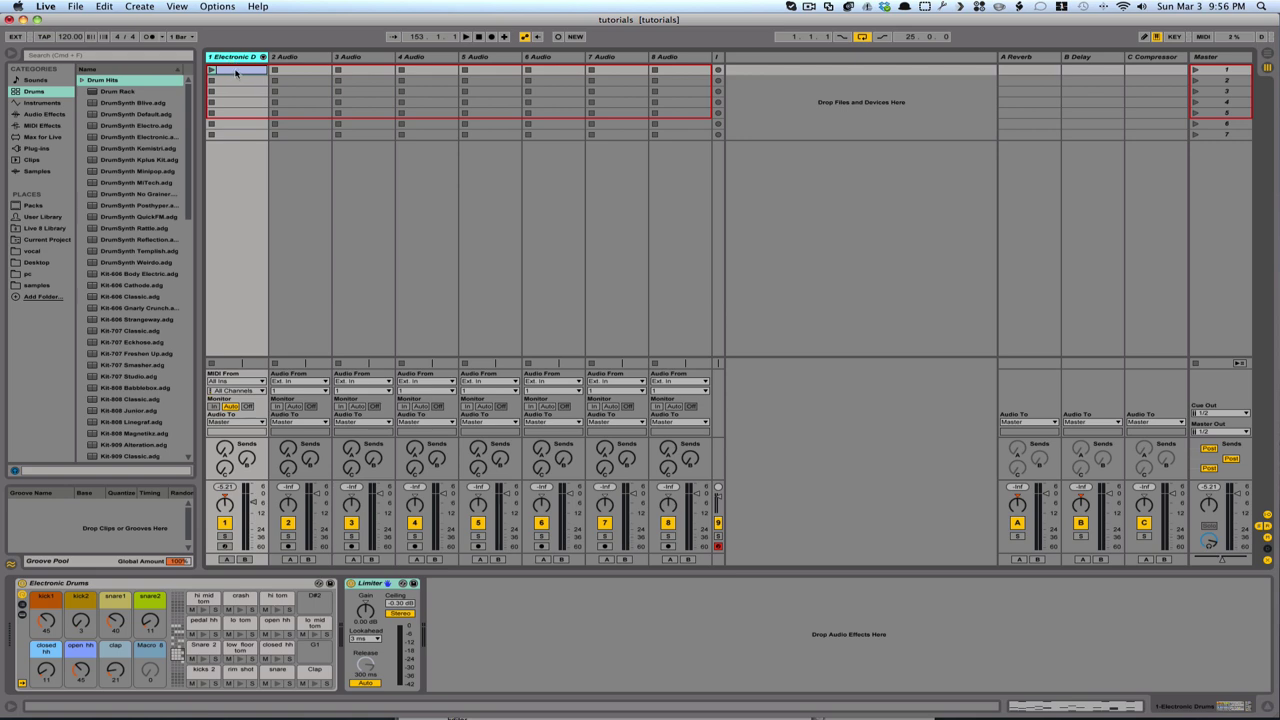
pyautogui.doubleClick(236, 71)
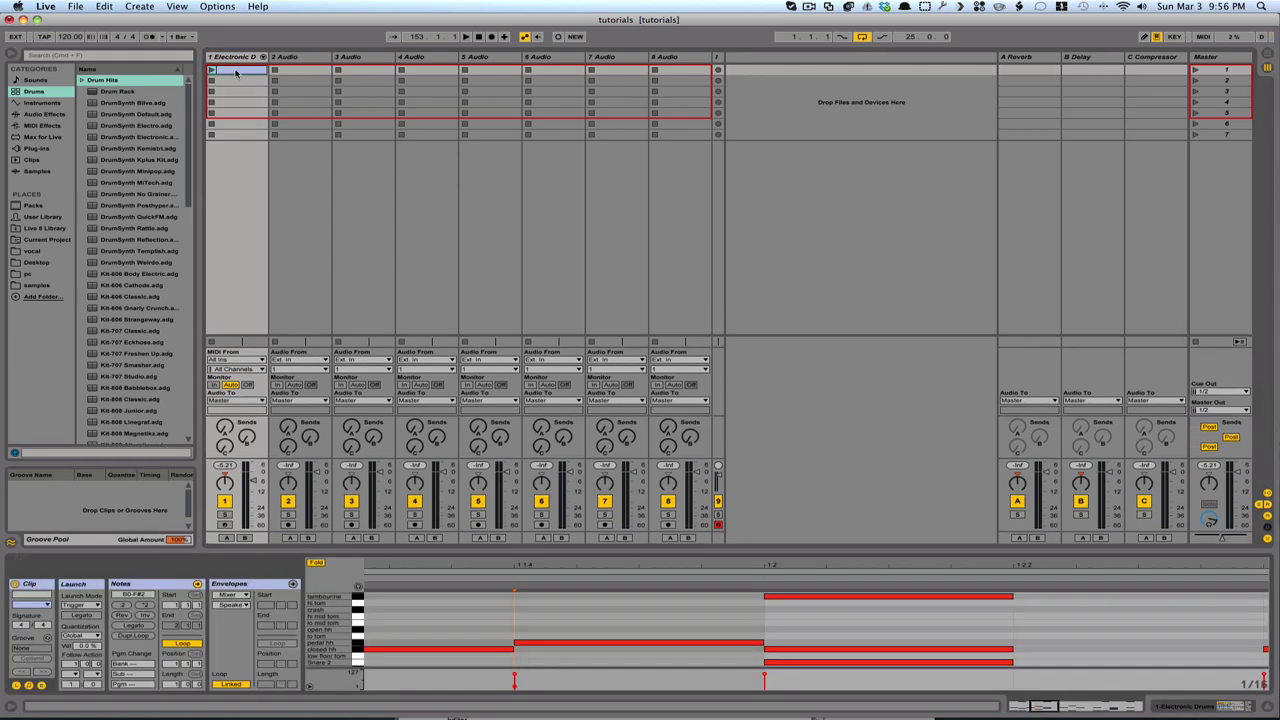
pyautogui.click(151, 37)
pyautogui.click(466, 37)
pyautogui.click(480, 37)
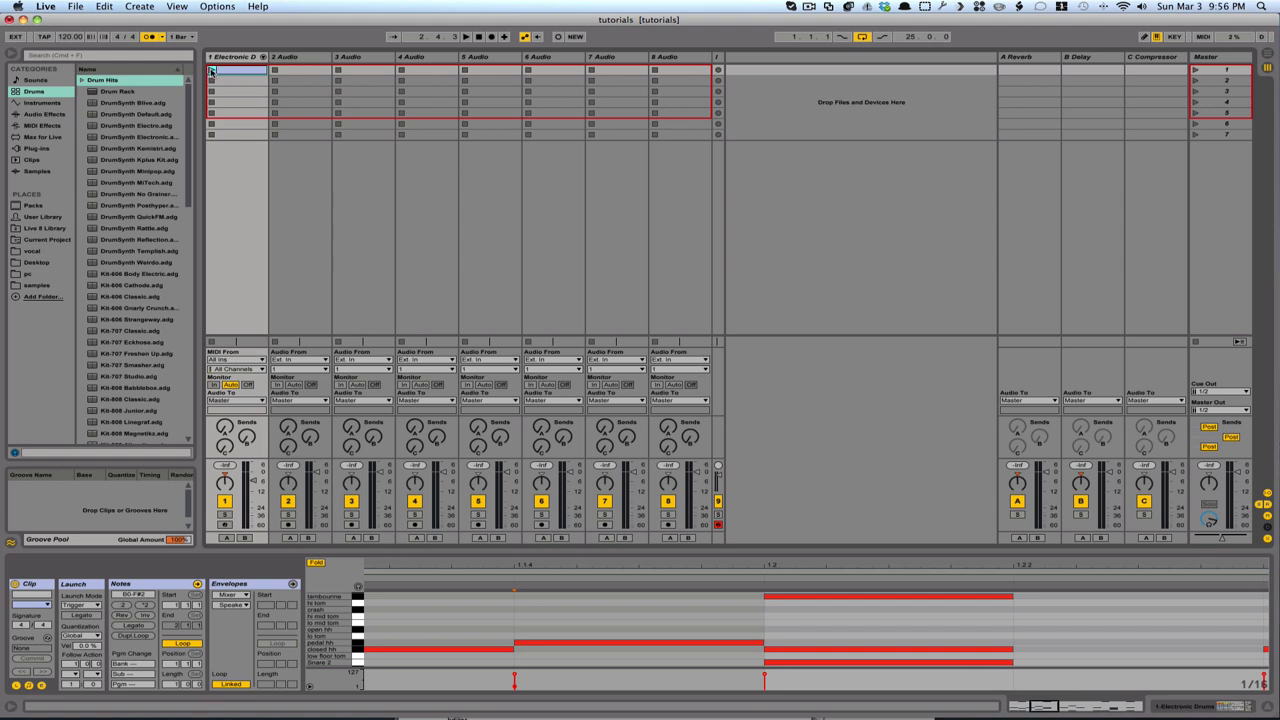
pyautogui.click(211, 71)
pyautogui.click(210, 71)
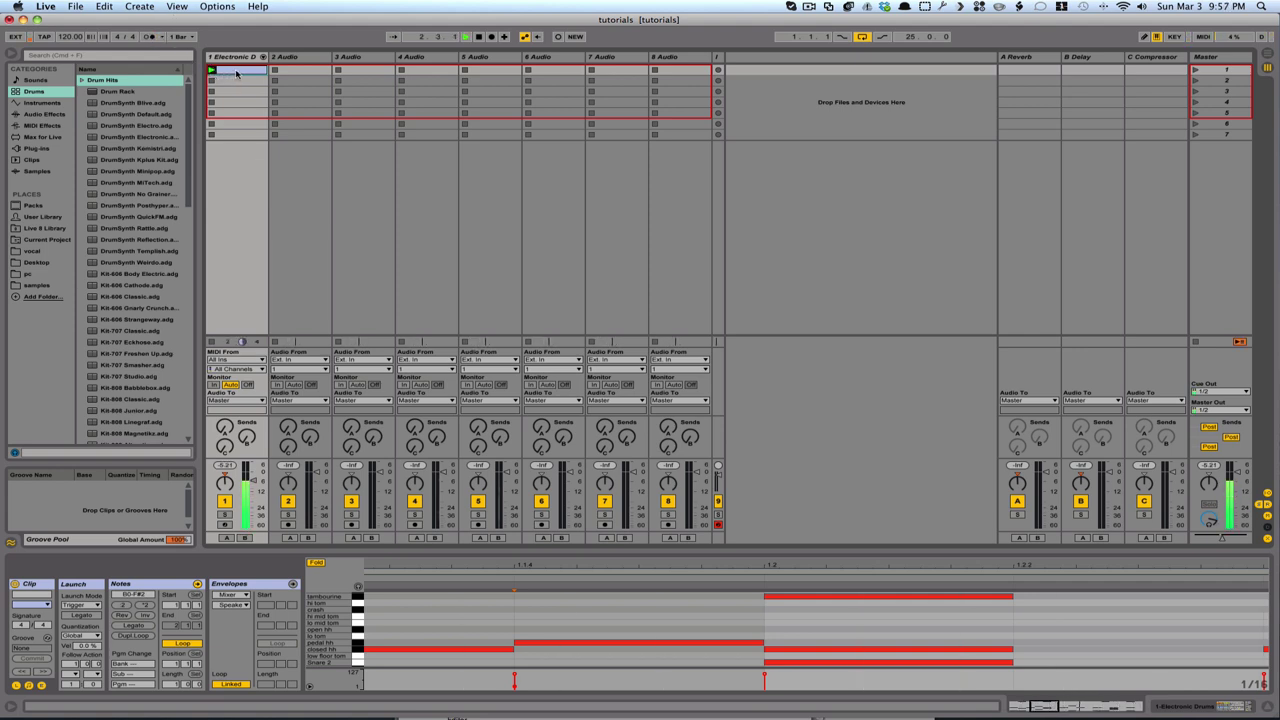
# - Set the song tempo to 124.00 BPM while the drum clip plays, then stop playback
pyautogui.press('space')
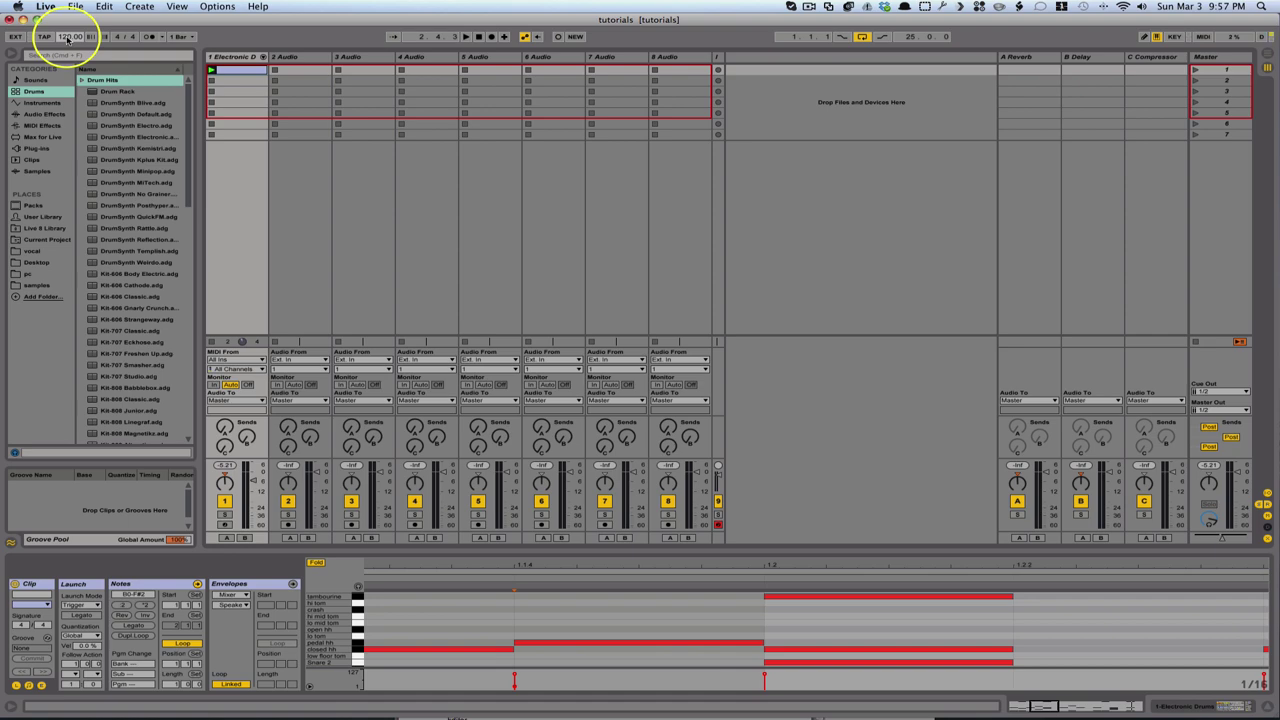
pyautogui.click(67, 38)
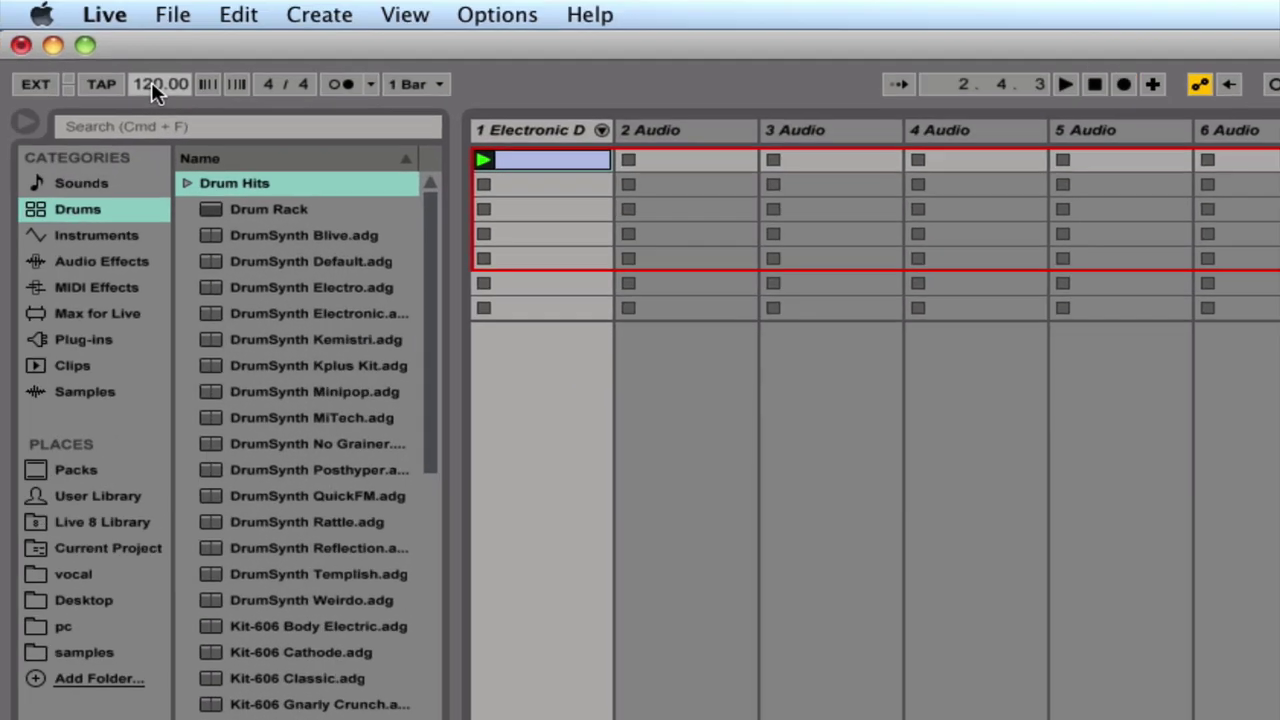
pyautogui.press('space')
pyautogui.moveTo(67, 38); pyautogui.dragTo(67, 42)
pyautogui.moveTo(160, 84)
pyautogui.mouseDown()
pyautogui.moveTo(160, 118)
pyautogui.moveTo(160, 96)
pyautogui.mouseUp()
pyautogui.press('space')
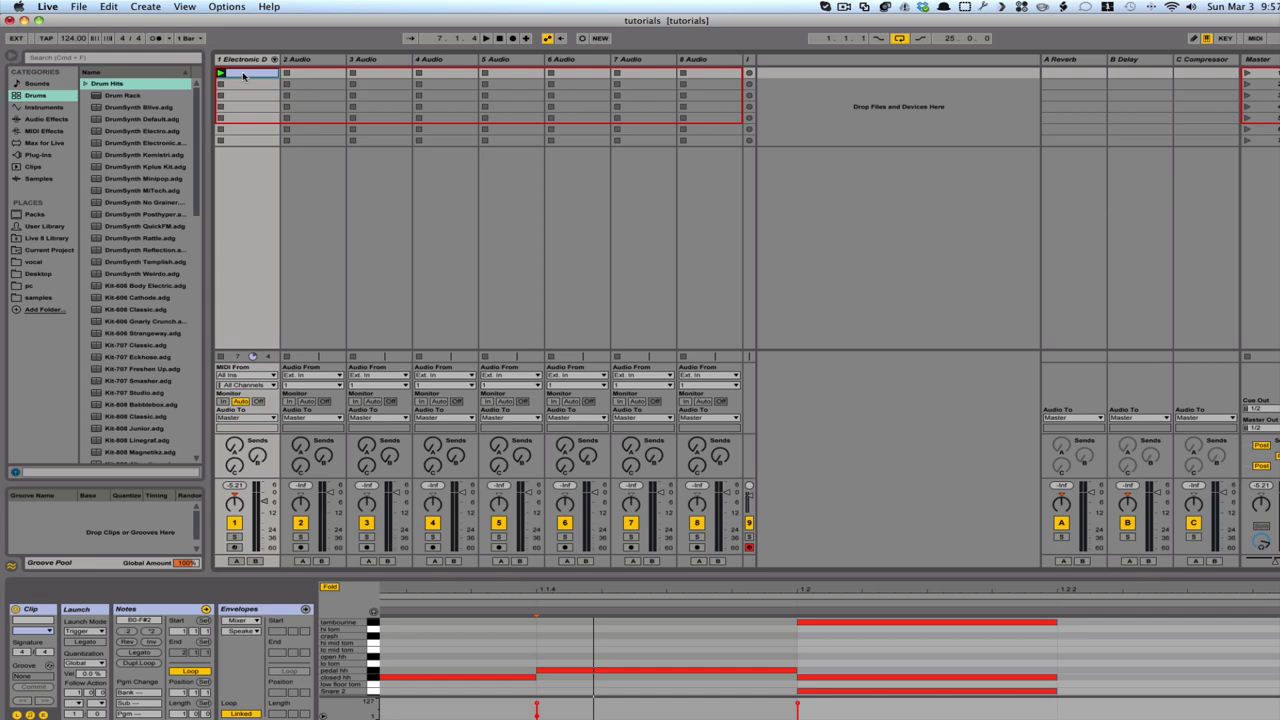
# - Drop the first Session drum clip at bar 1 of track 1 in Arrangement View
pyautogui.moveTo(243, 77)
pyautogui.mouseDown()
pyautogui.moveTo(600, 128)
pyautogui.moveTo(914, 129)
pyautogui.moveTo(1279, 70)
pyautogui.moveTo(1264, 50)
pyautogui.moveTo(1158, 91)
pyautogui.moveTo(286, 123)
pyautogui.moveTo(36, 108)
pyautogui.mouseUp()
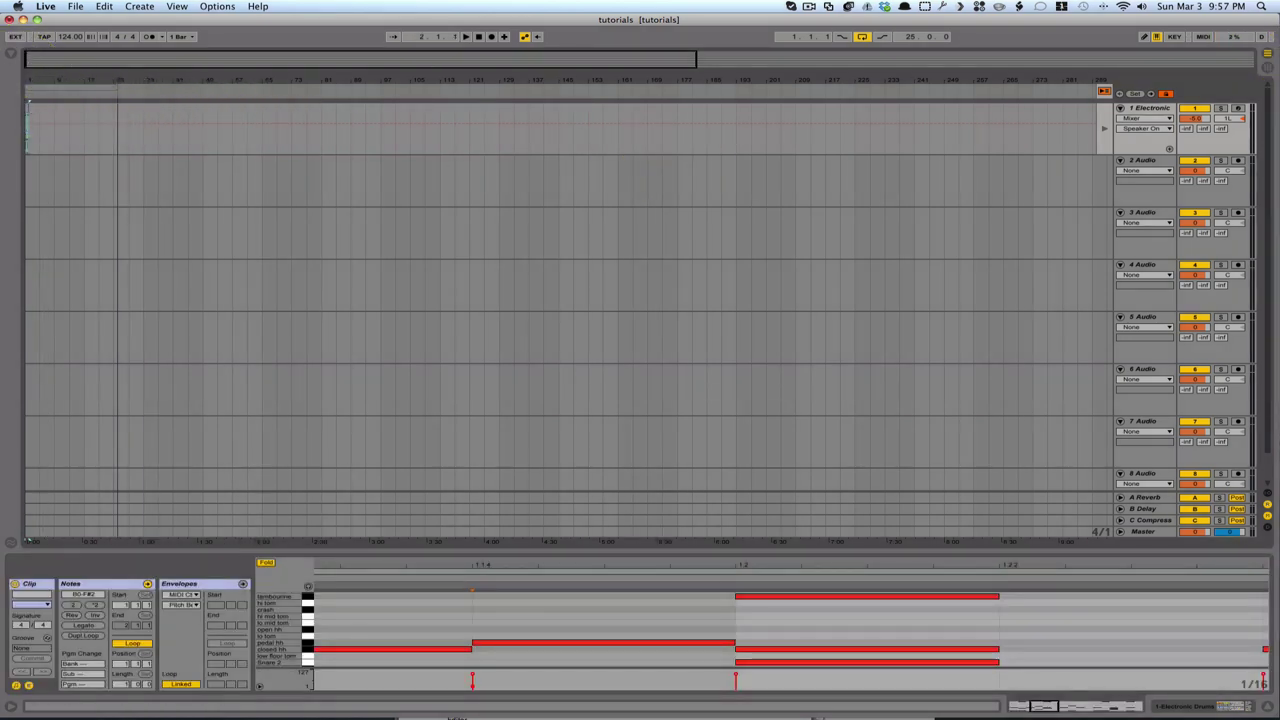
# - Loop the drum clip on track 1 out to bar 95, about 94 bars long
pyautogui.press('z')
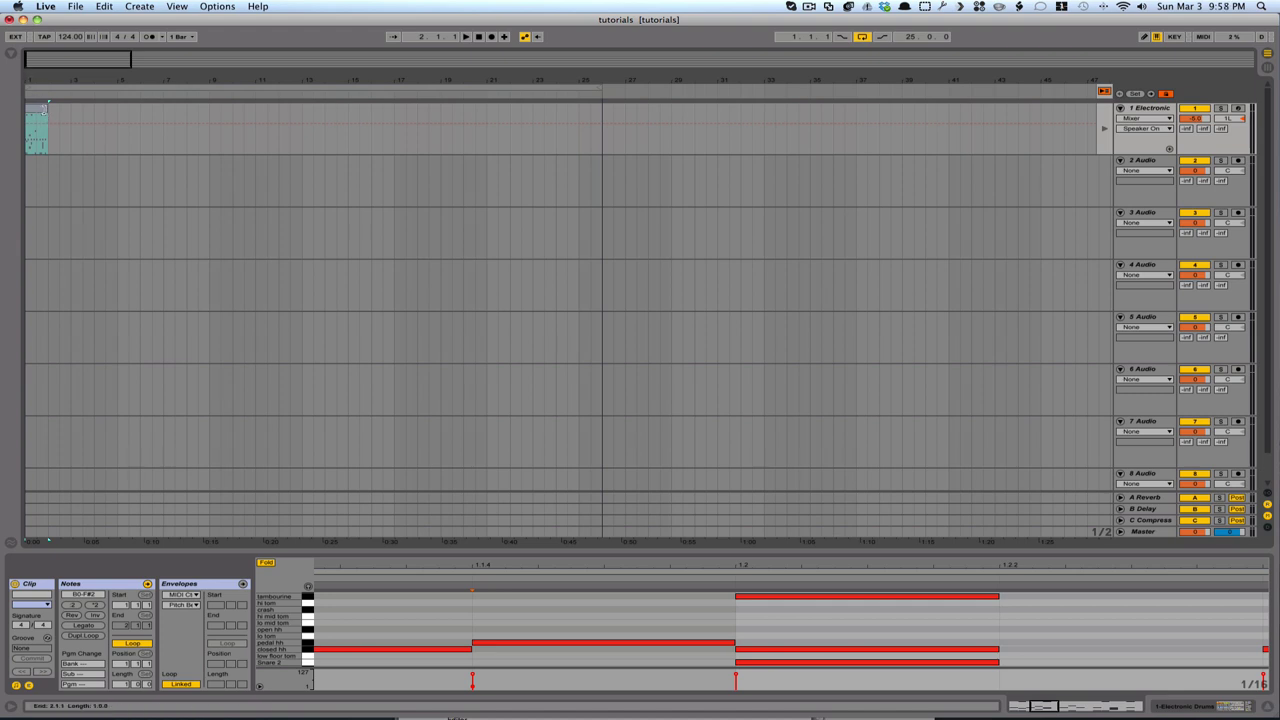
pyautogui.moveTo(44, 107); pyautogui.dragTo(831, 104)
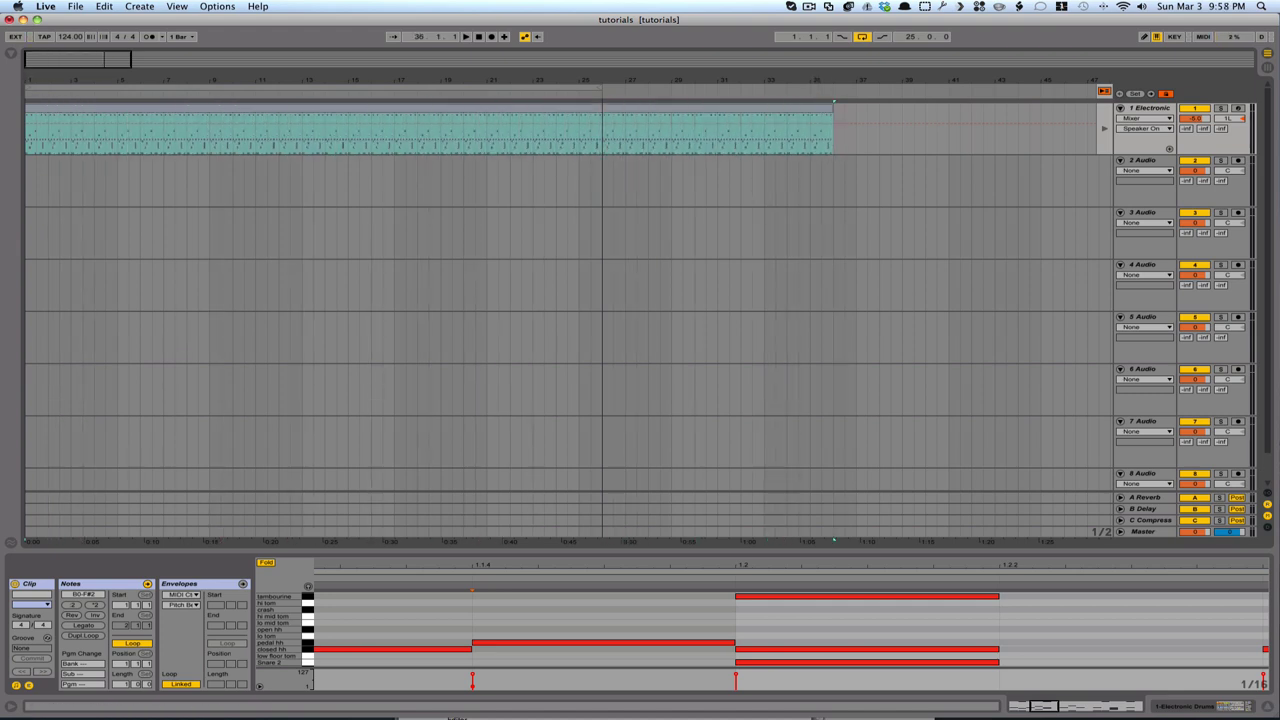
pyautogui.press('-')
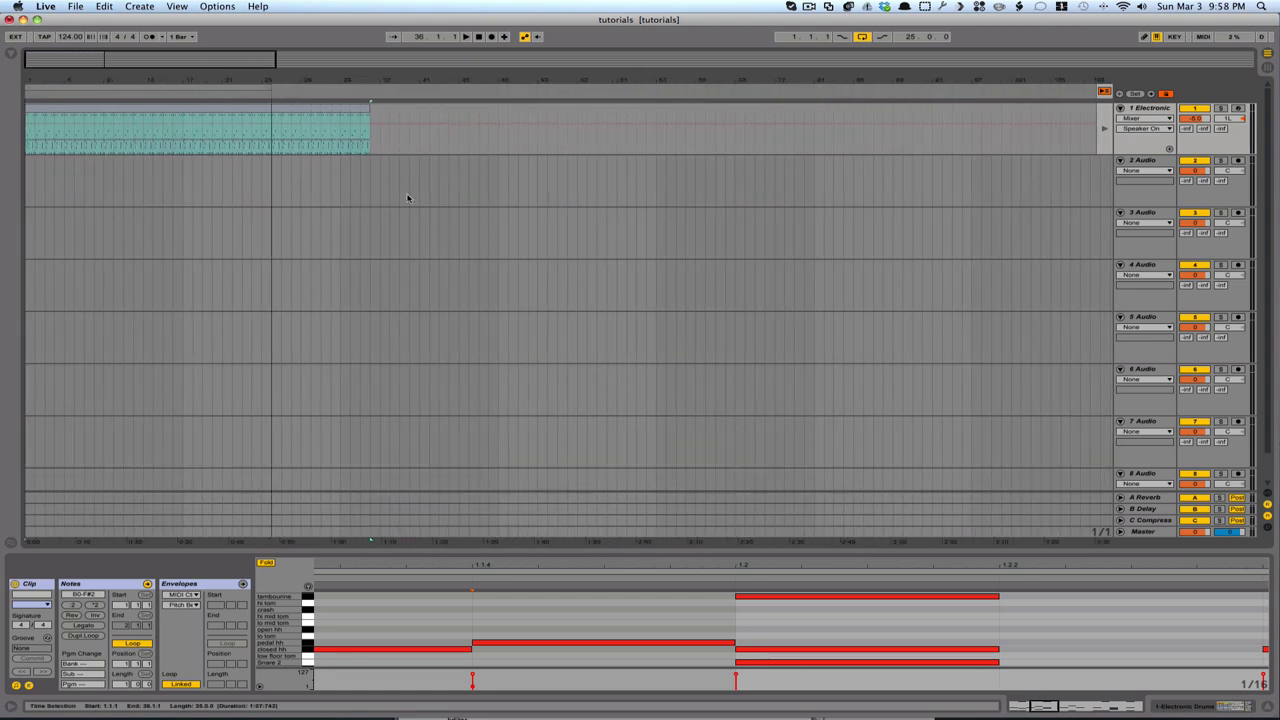
pyautogui.moveTo(369, 104); pyautogui.dragTo(855, 104)
pyautogui.click(944, 538)
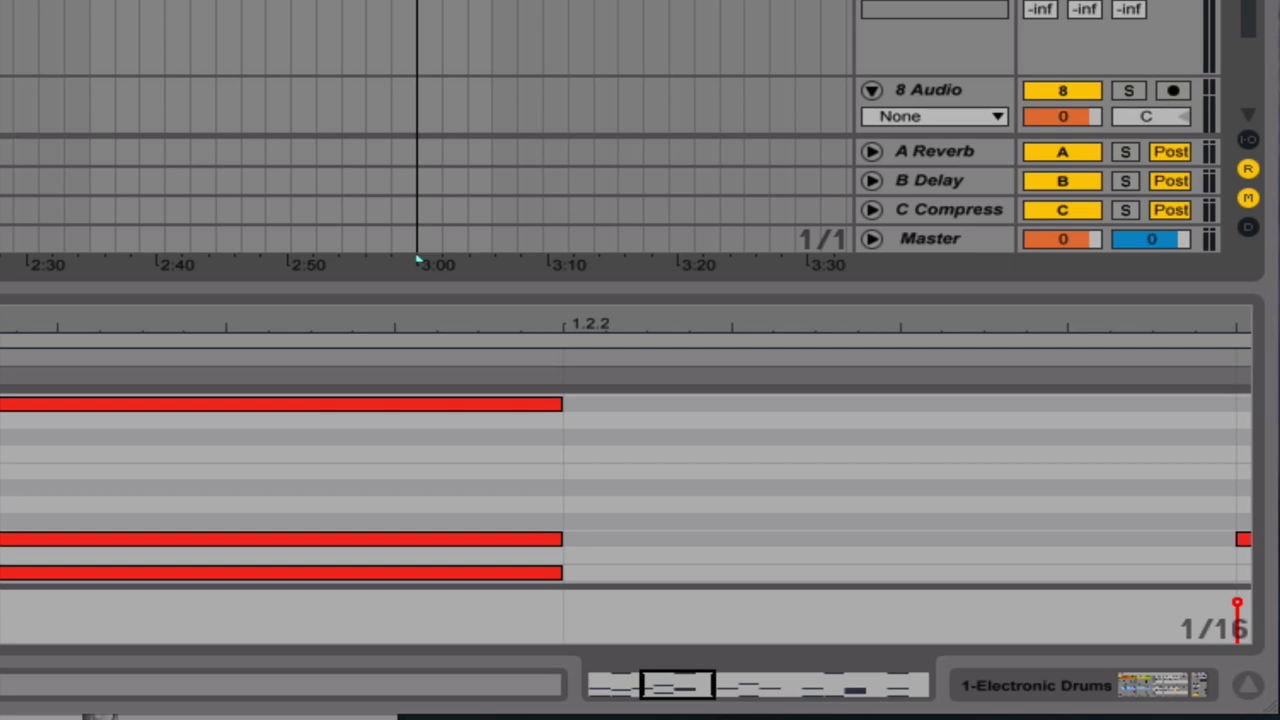
pyautogui.click(443, 257)
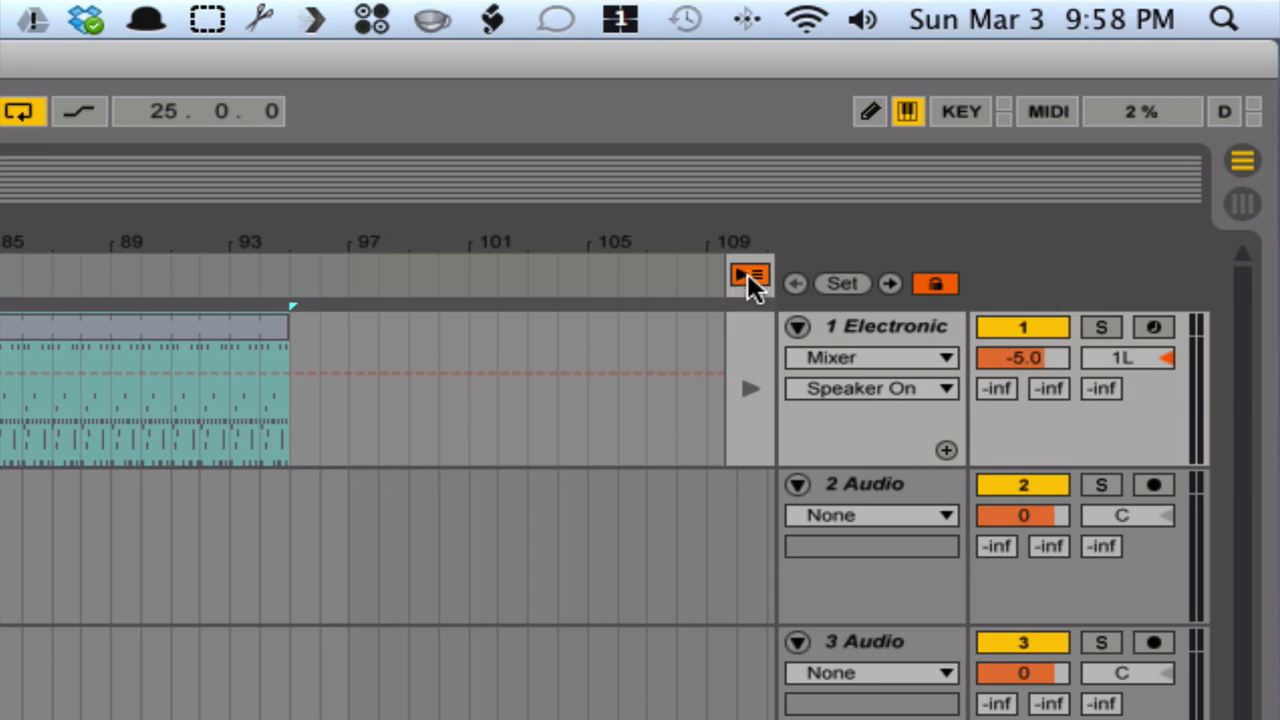
# - Return playback to the Arrangement and show track 1's Track Volume automation lane
pyautogui.click(748, 276)
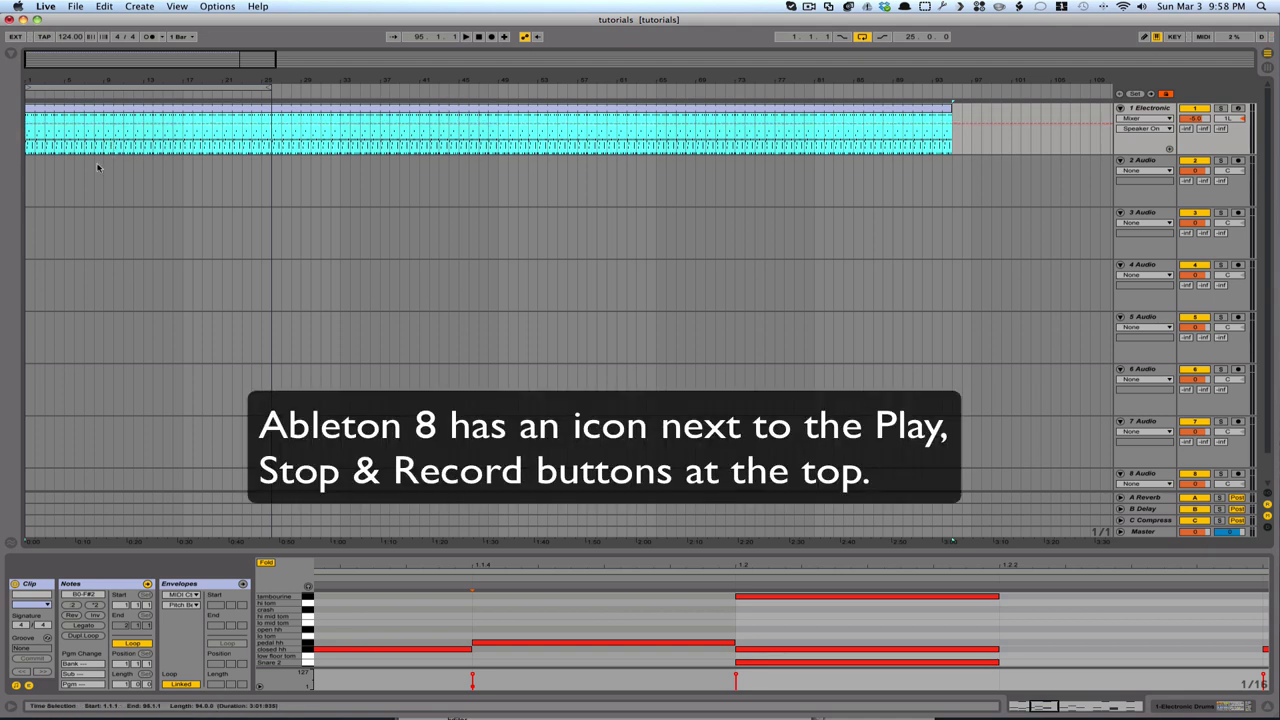
pyautogui.click(163, 124)
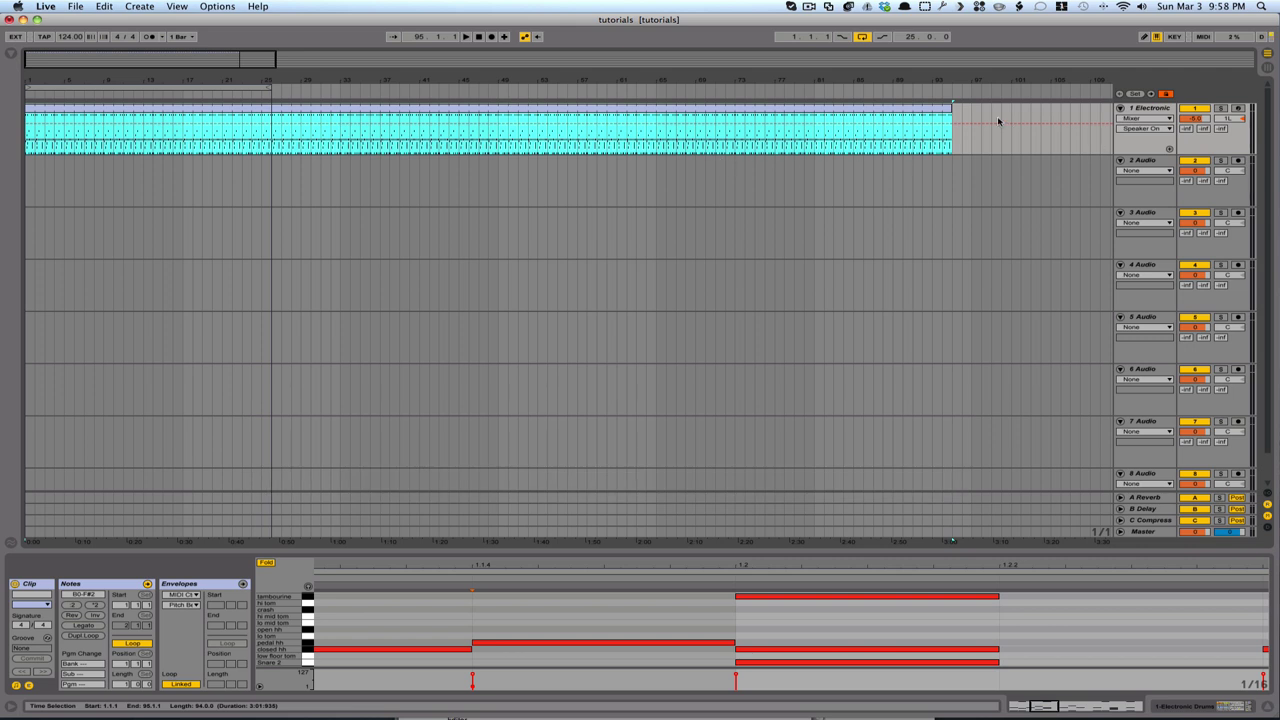
pyautogui.click(1194, 120)
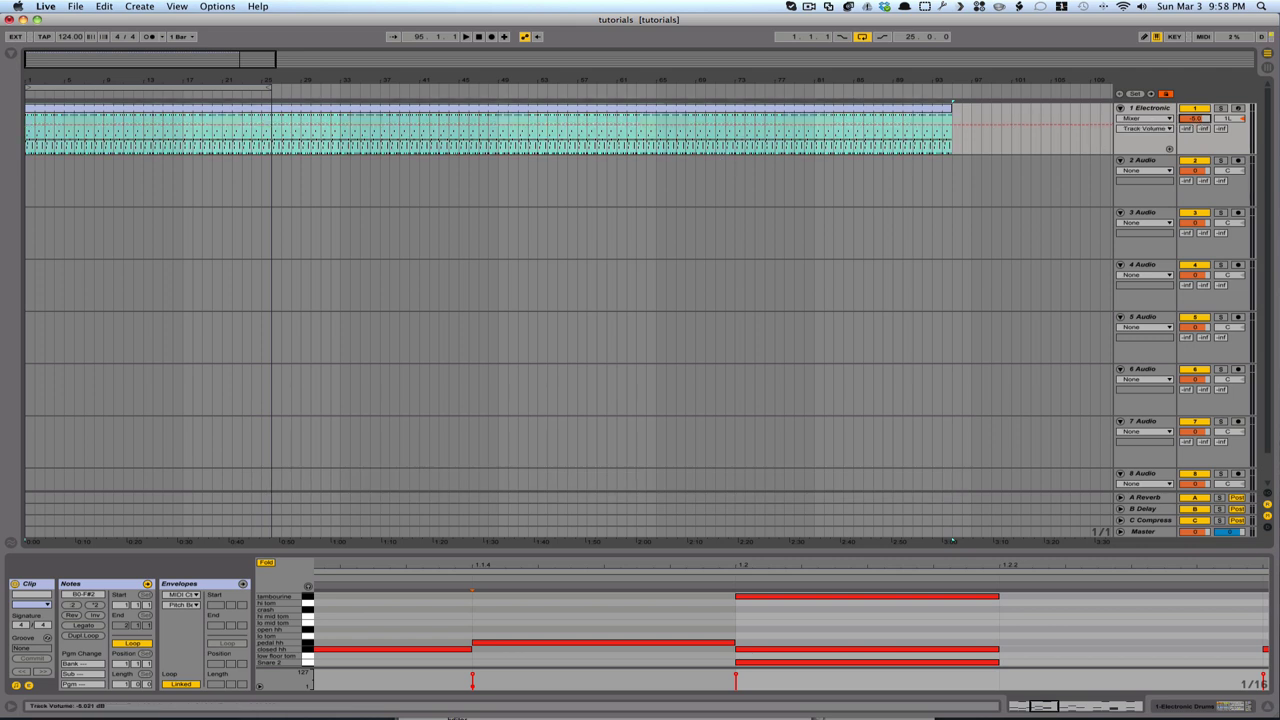
# - Add a volume breakpoint and pull the song-start volume down to -inf dB for a fade-in
pyautogui.click(158, 131)
pyautogui.click(155, 125)
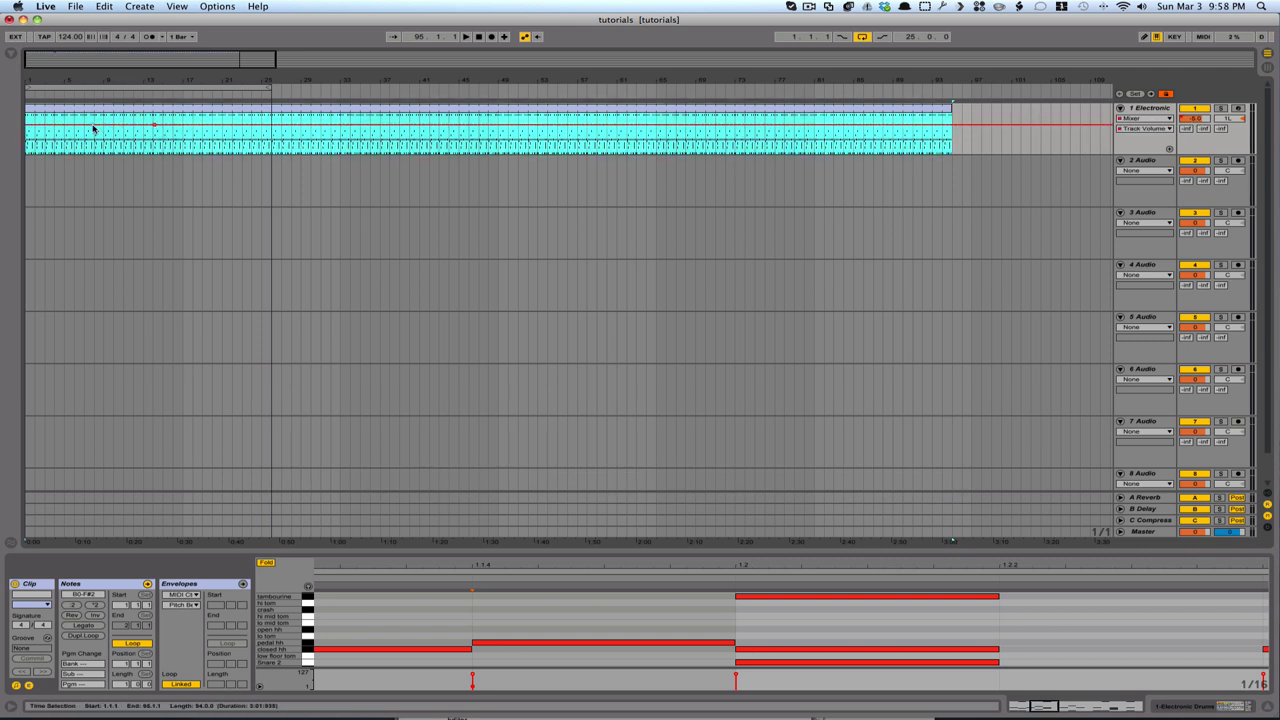
pyautogui.moveTo(27, 125); pyautogui.dragTo(27, 156)
pyautogui.moveTo(157, 127)
pyautogui.press('Tab')
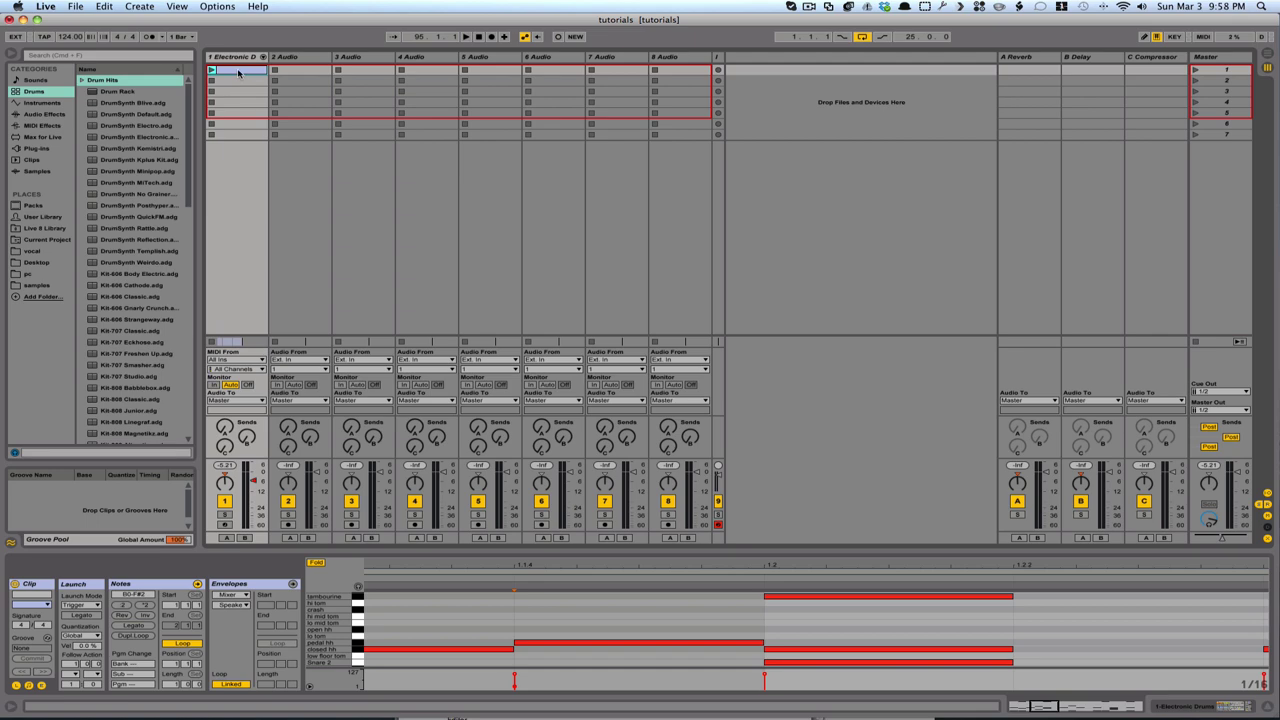
pyautogui.press('Tab')
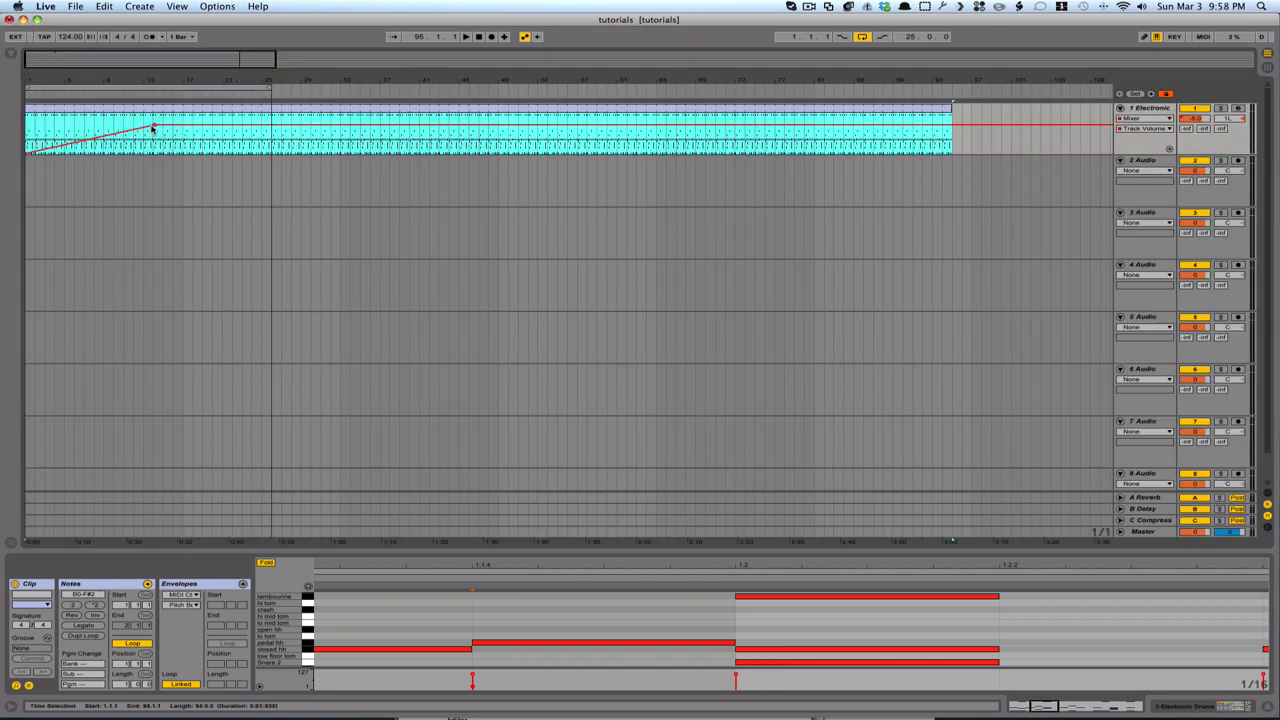
pyautogui.click(24, 164)
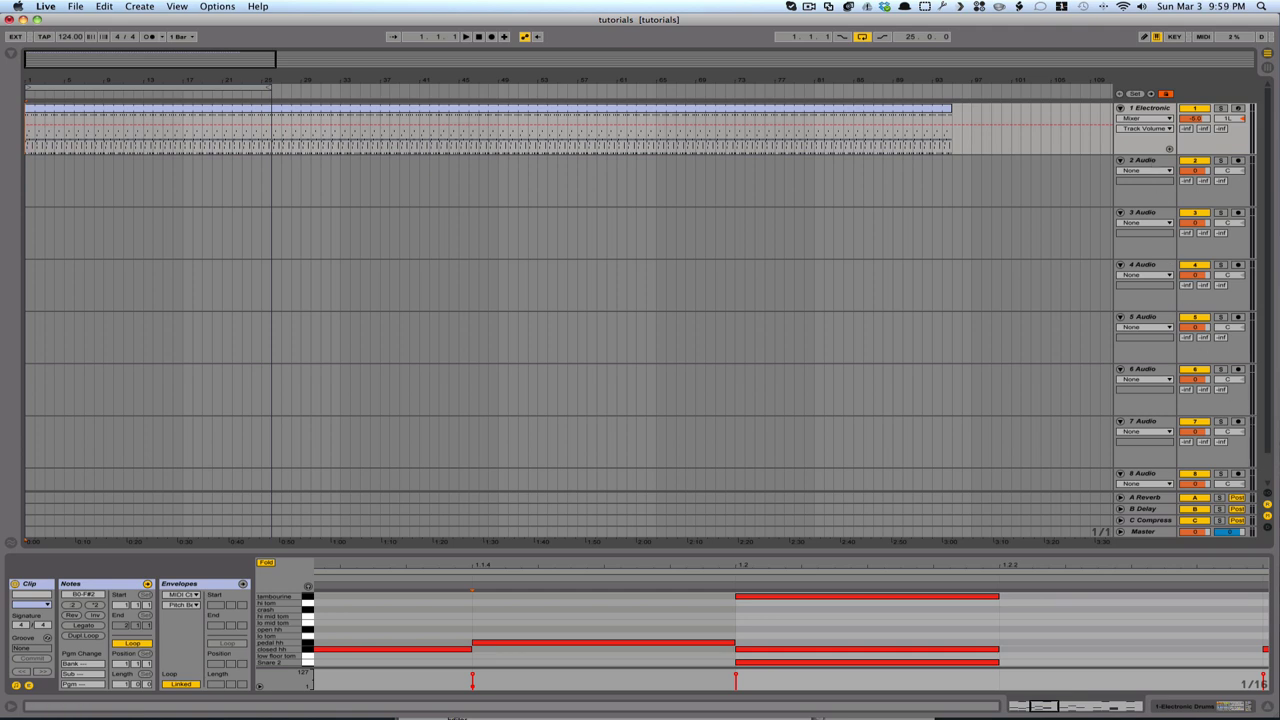
# - Show the I/O routing section and choose Configure... from track 2's Ext. In chooser
pyautogui.click(1267, 503)
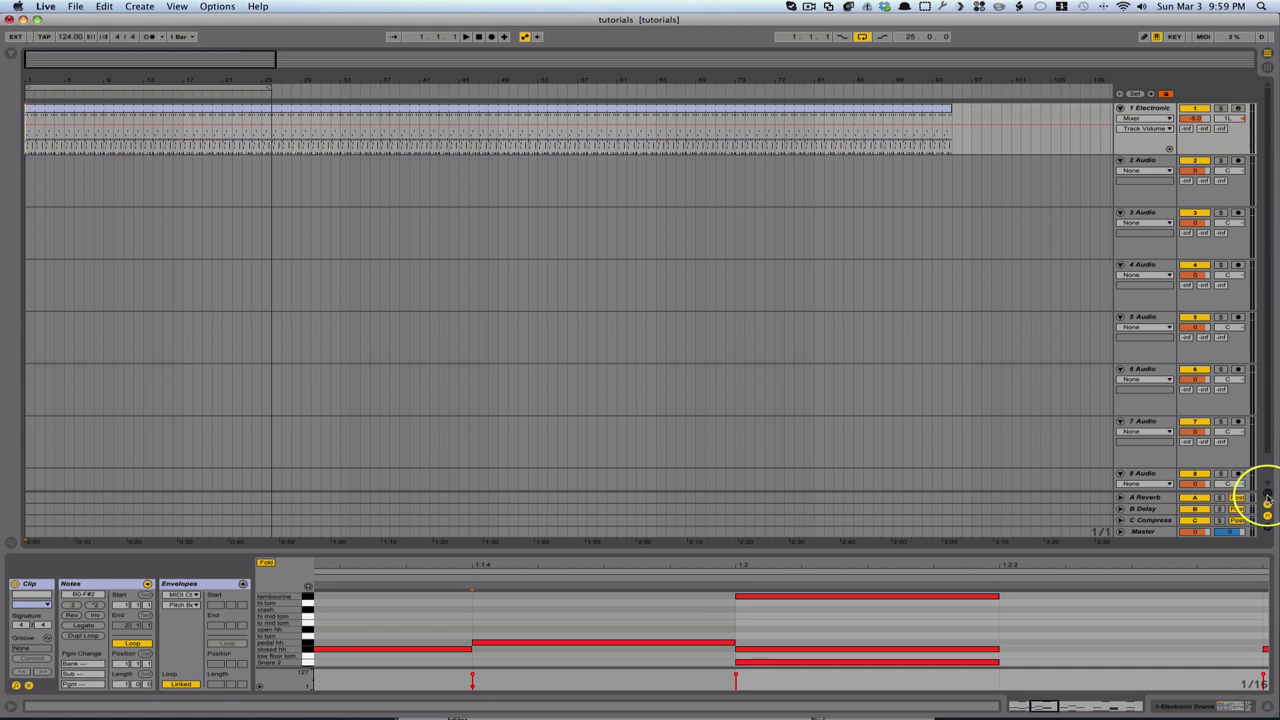
pyautogui.click(1266, 499)
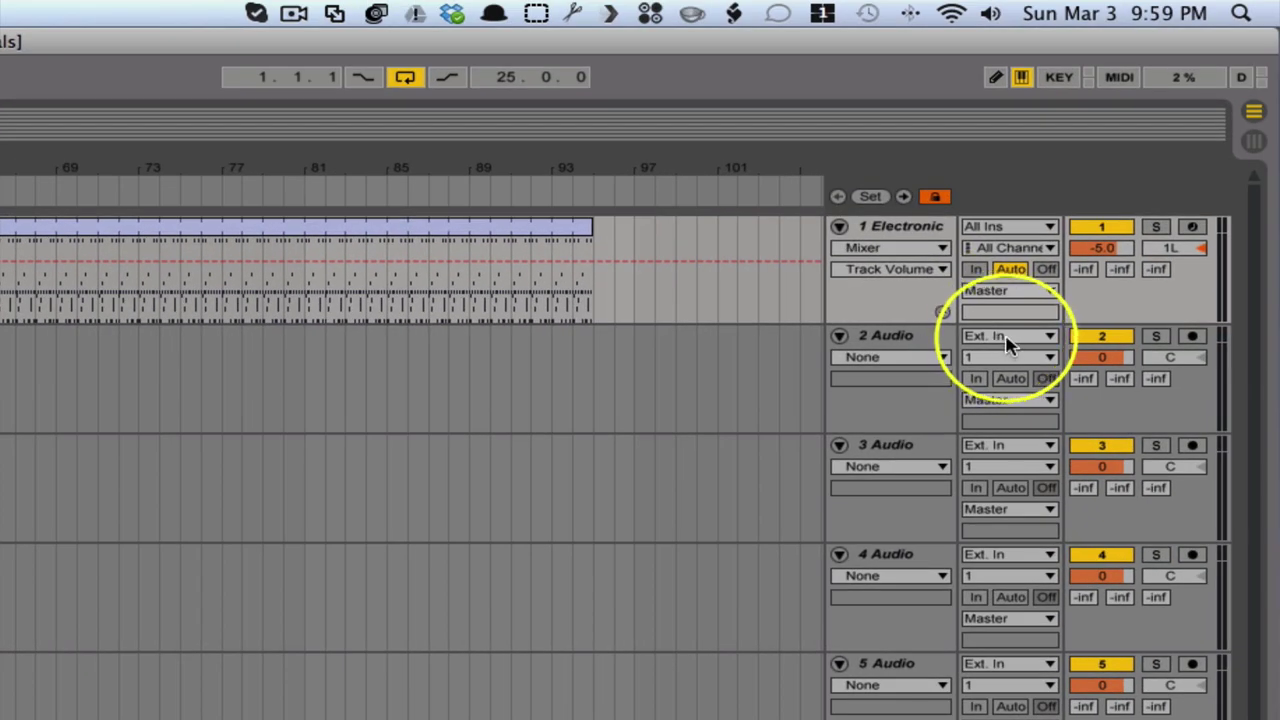
pyautogui.click(988, 338)
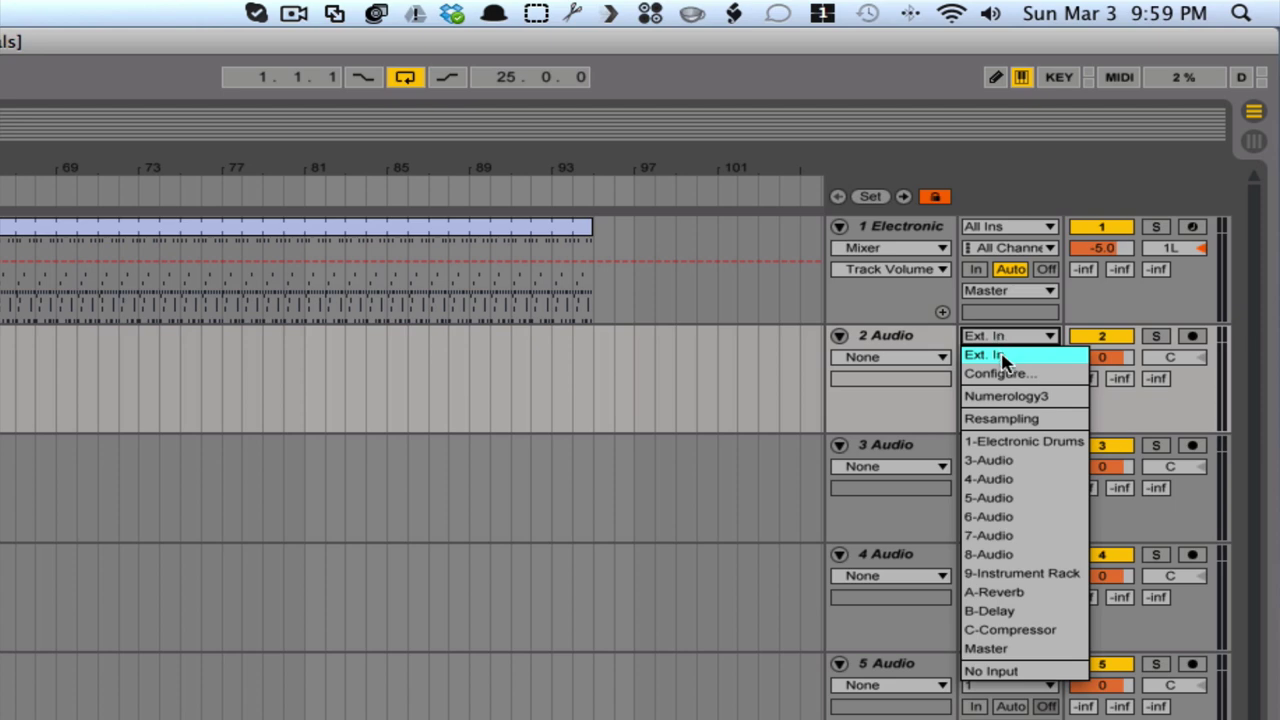
pyautogui.click(992, 373)
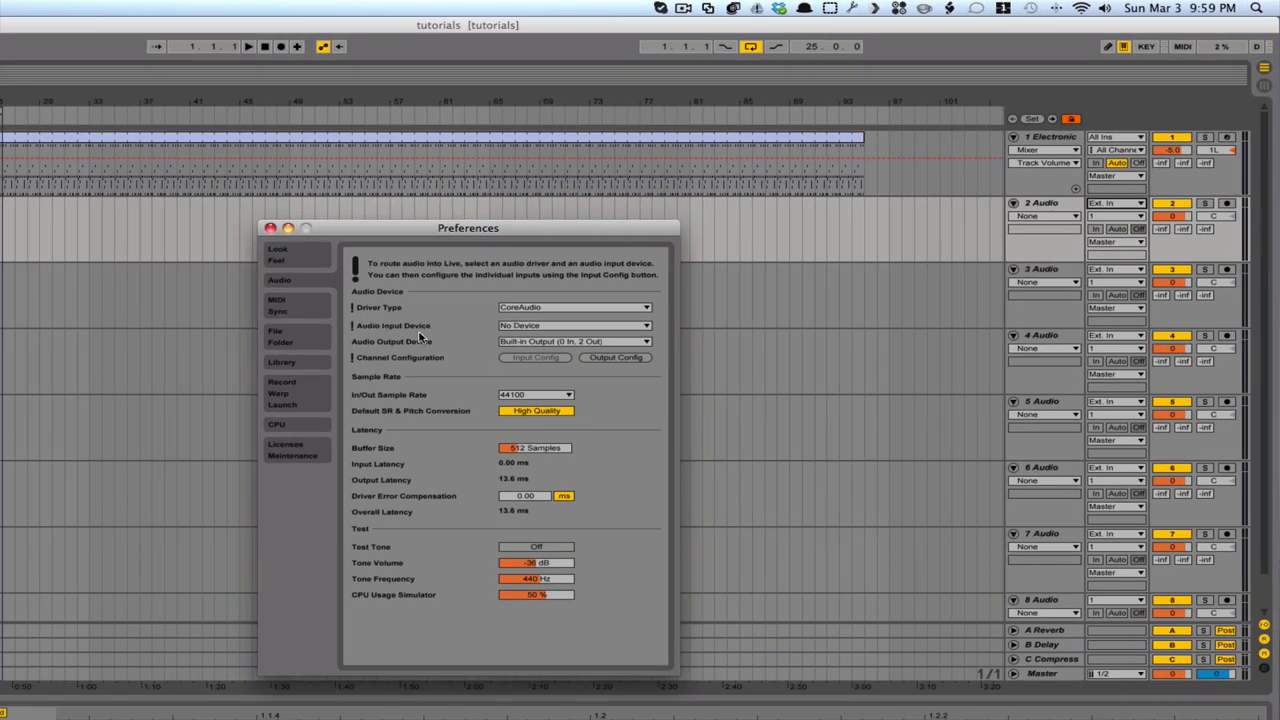
# - Choose Built-in Input (2 In, 0 Out) as the audio input device and close Preferences
pyautogui.click(557, 326)
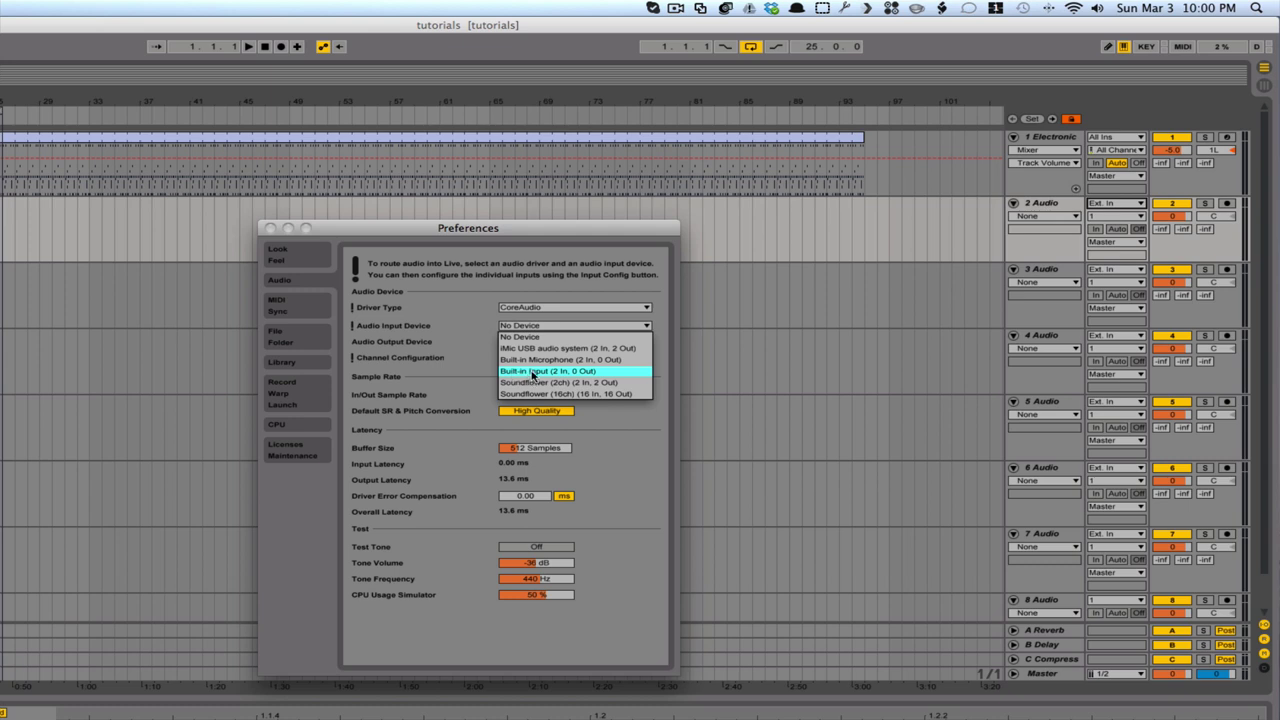
pyautogui.click(532, 375)
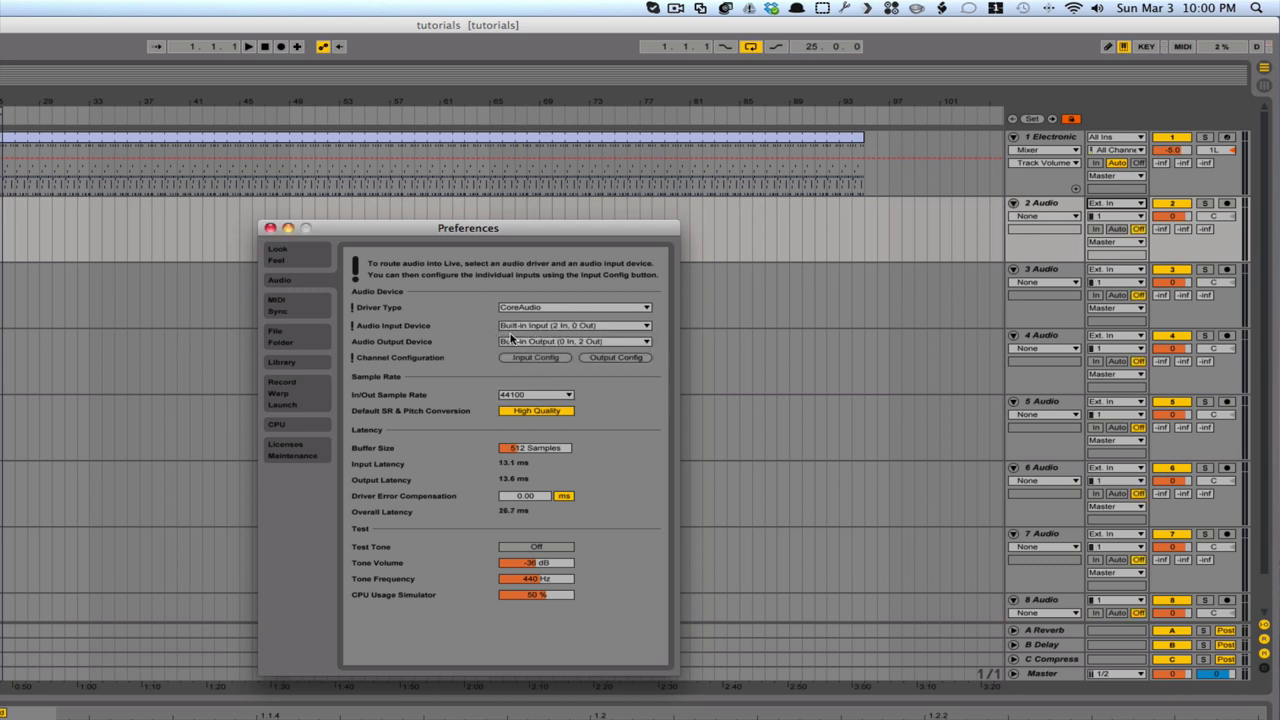
pyautogui.click(269, 229)
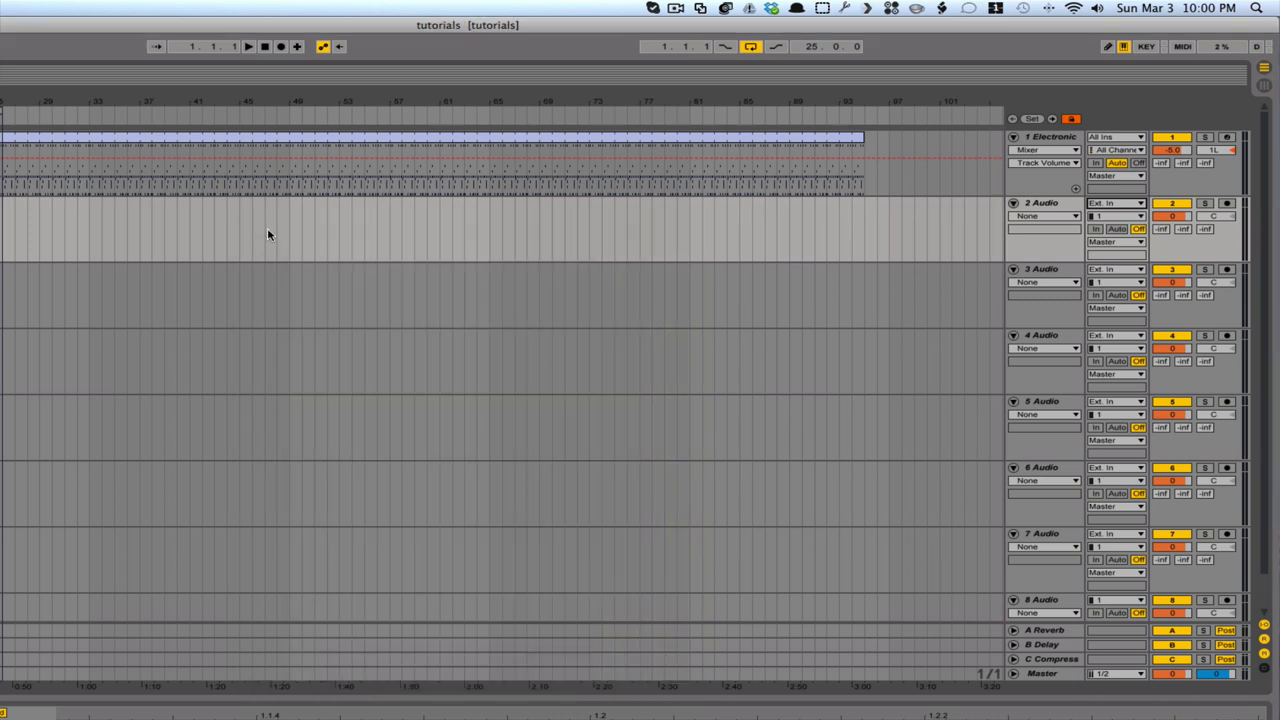
# - Switch track 2's Ext. In input channel from 1/2 to mono channel 1
pyautogui.click(1108, 217)
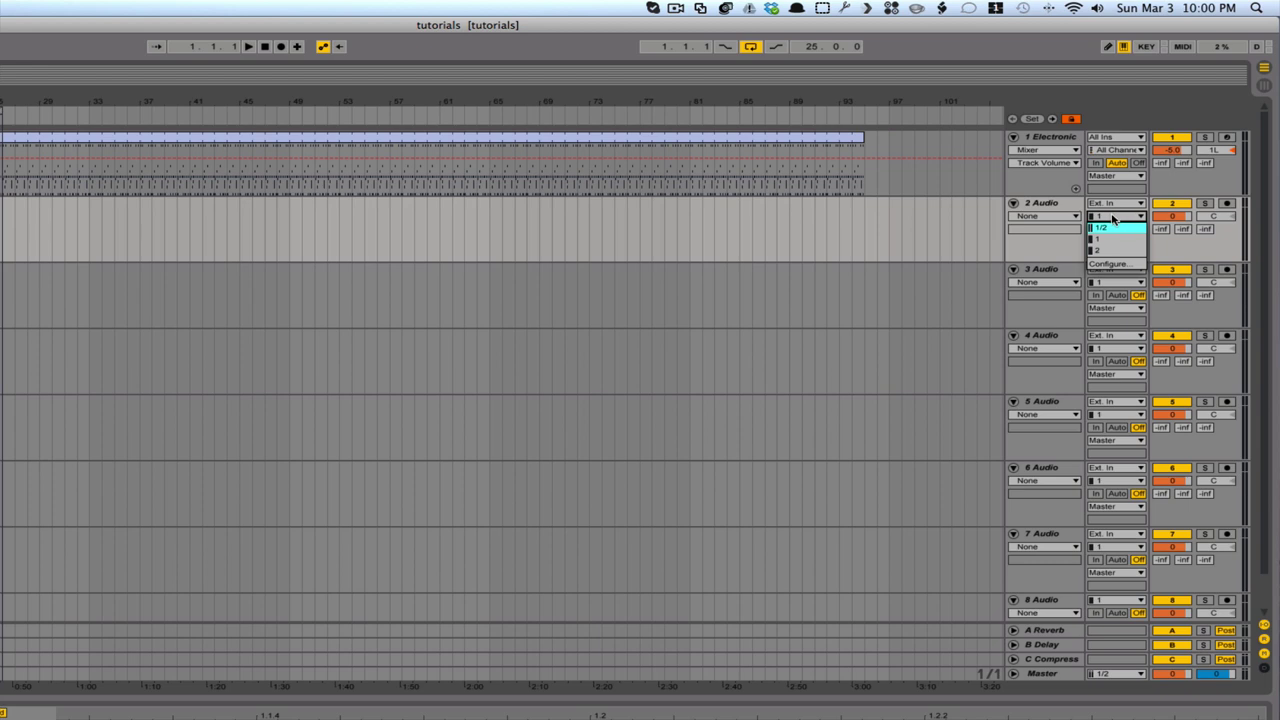
pyautogui.click(1108, 239)
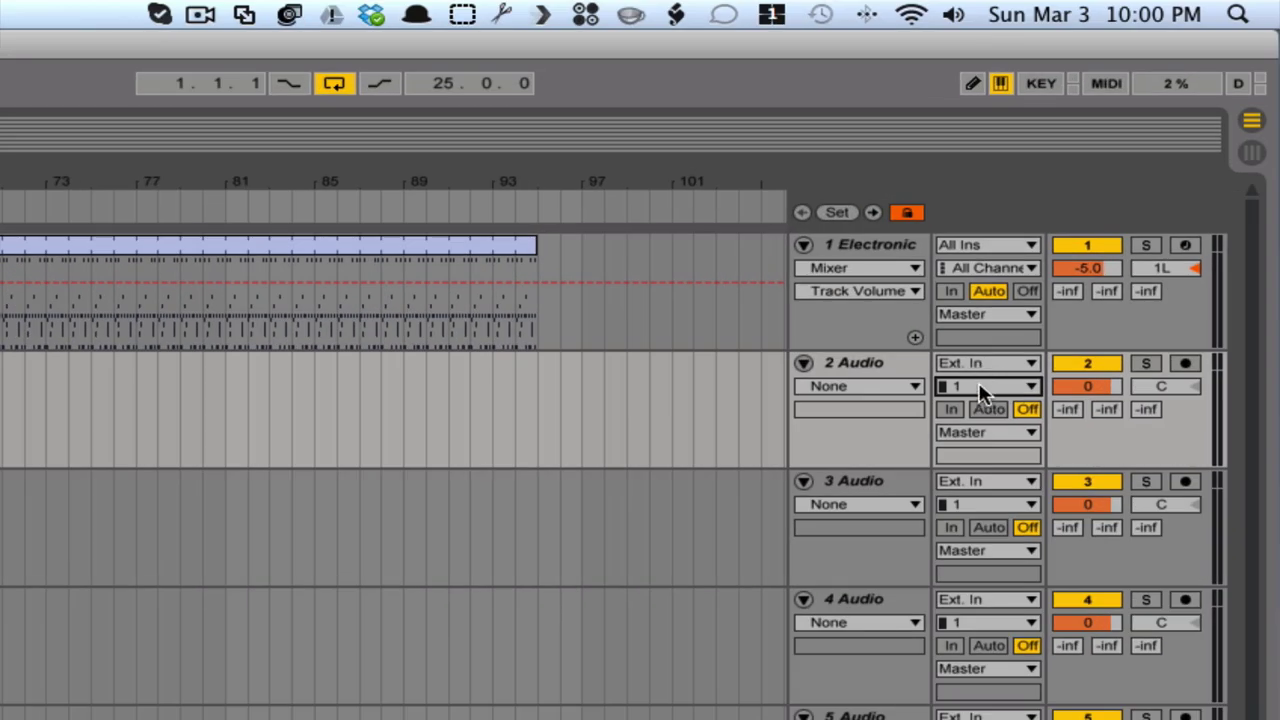
pyautogui.click(981, 390)
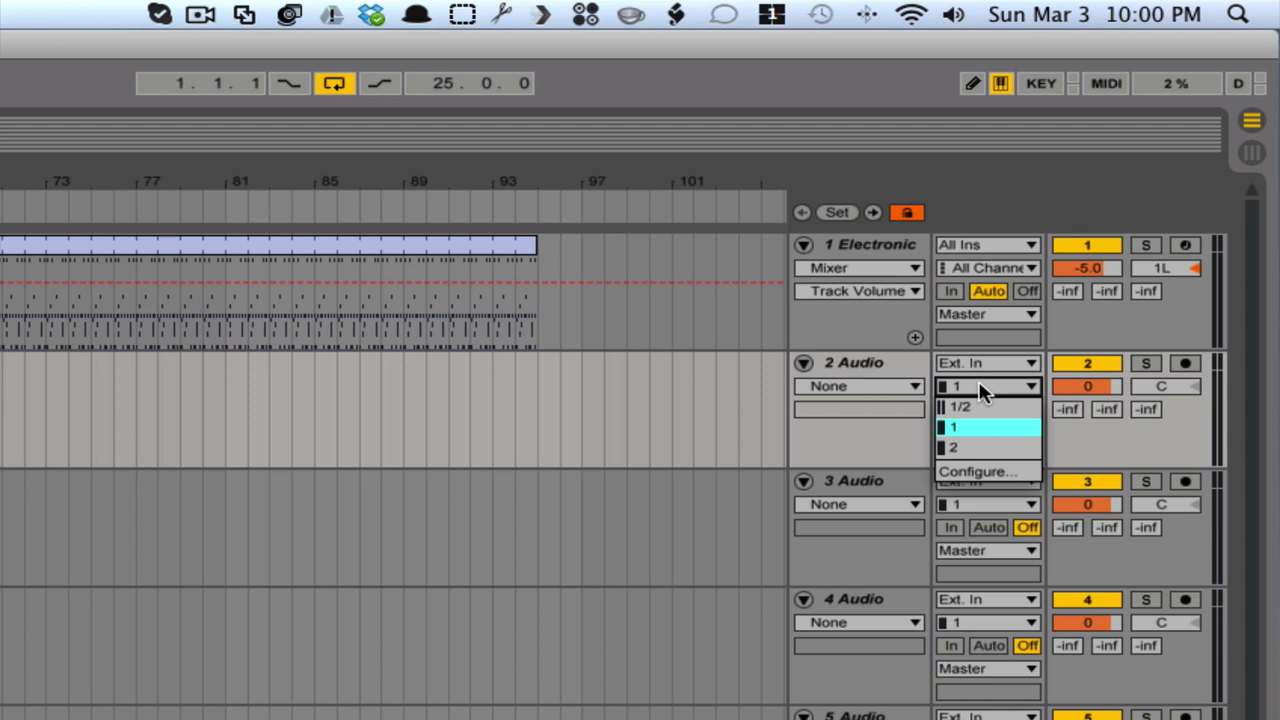
pyautogui.press('Escape')
pyautogui.scroll(-1, 968, 396)
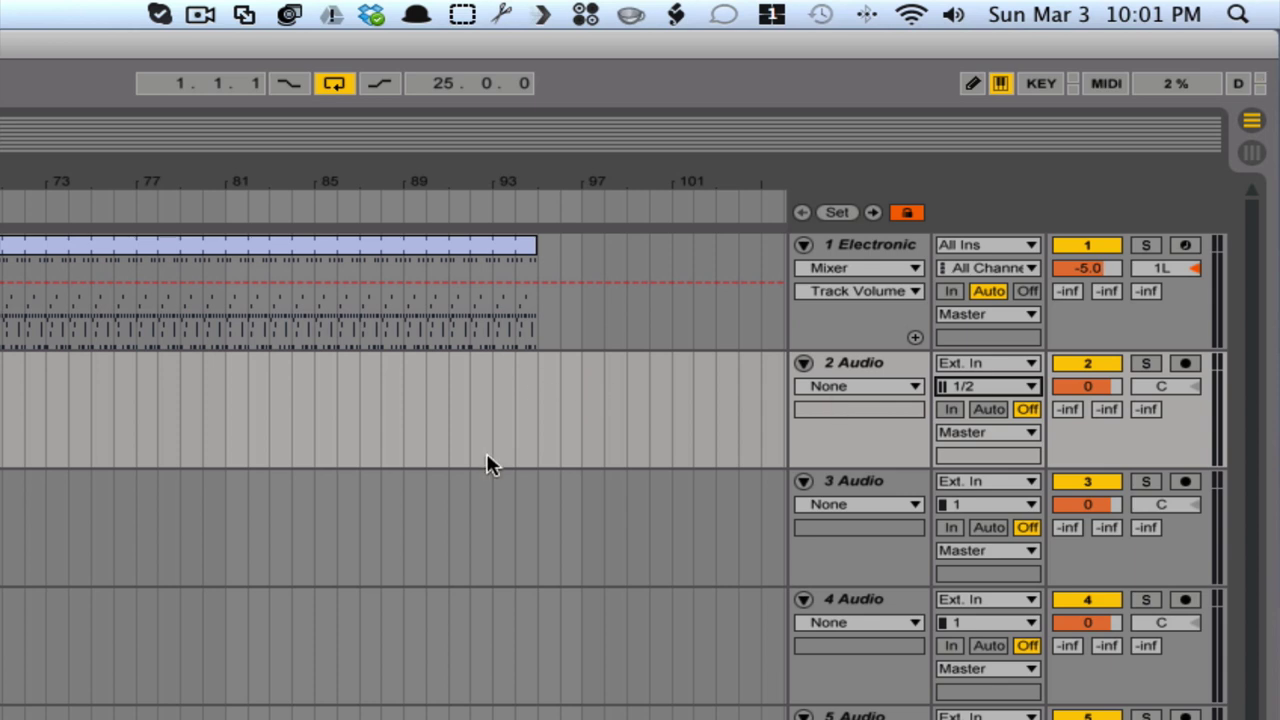
pyautogui.click(975, 386)
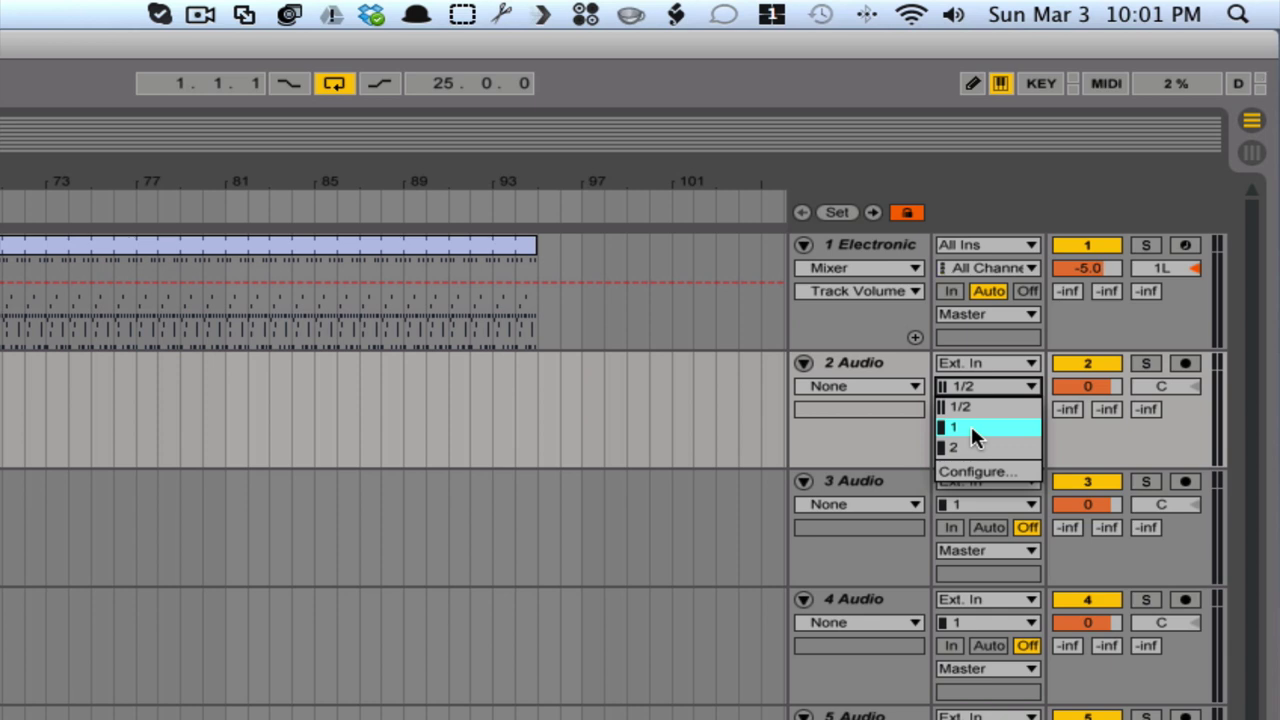
pyautogui.press('Escape')
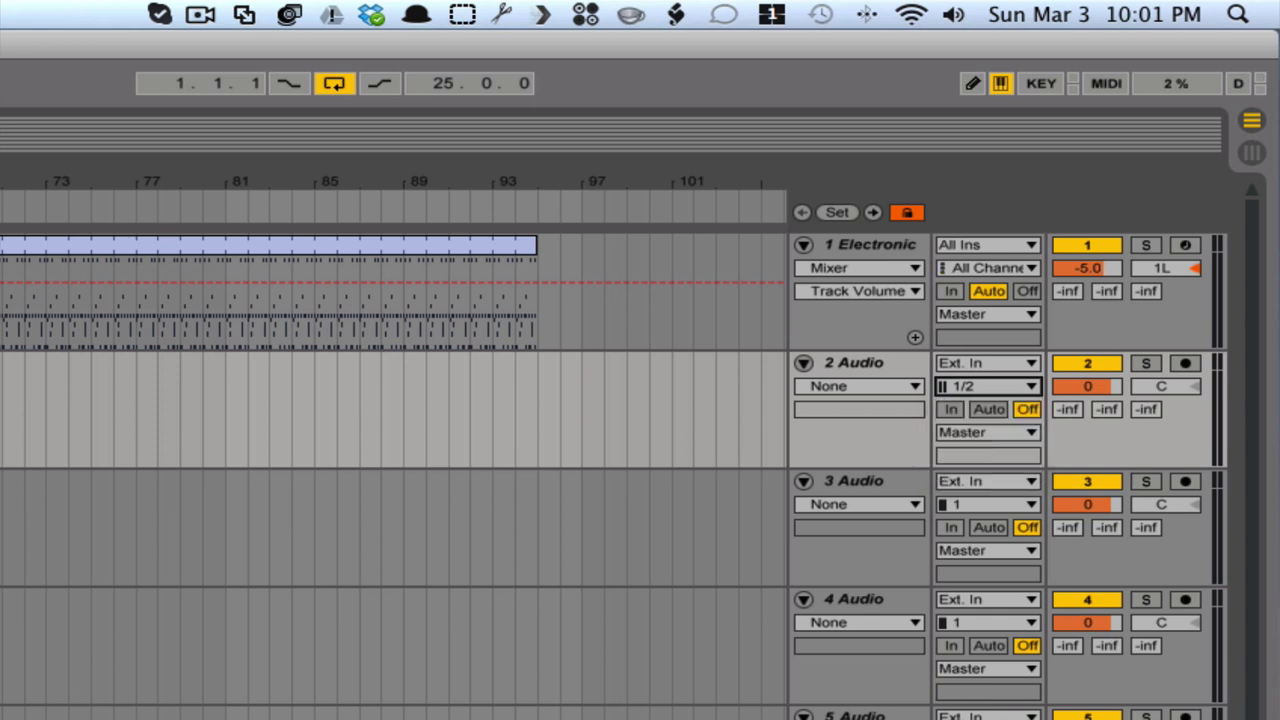
pyautogui.press('Down')
pyautogui.click(975, 386)
pyautogui.press('Escape')
pyautogui.press('Up')
pyautogui.click(965, 386)
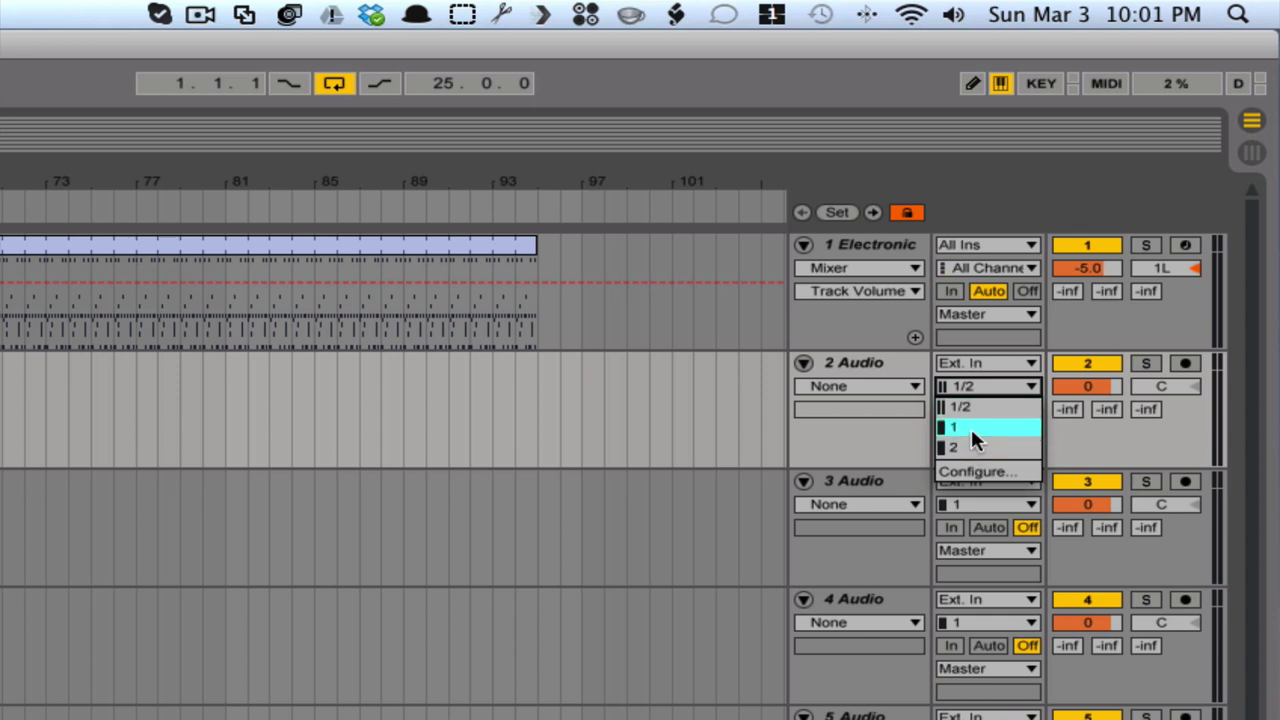
pyautogui.click(970, 427)
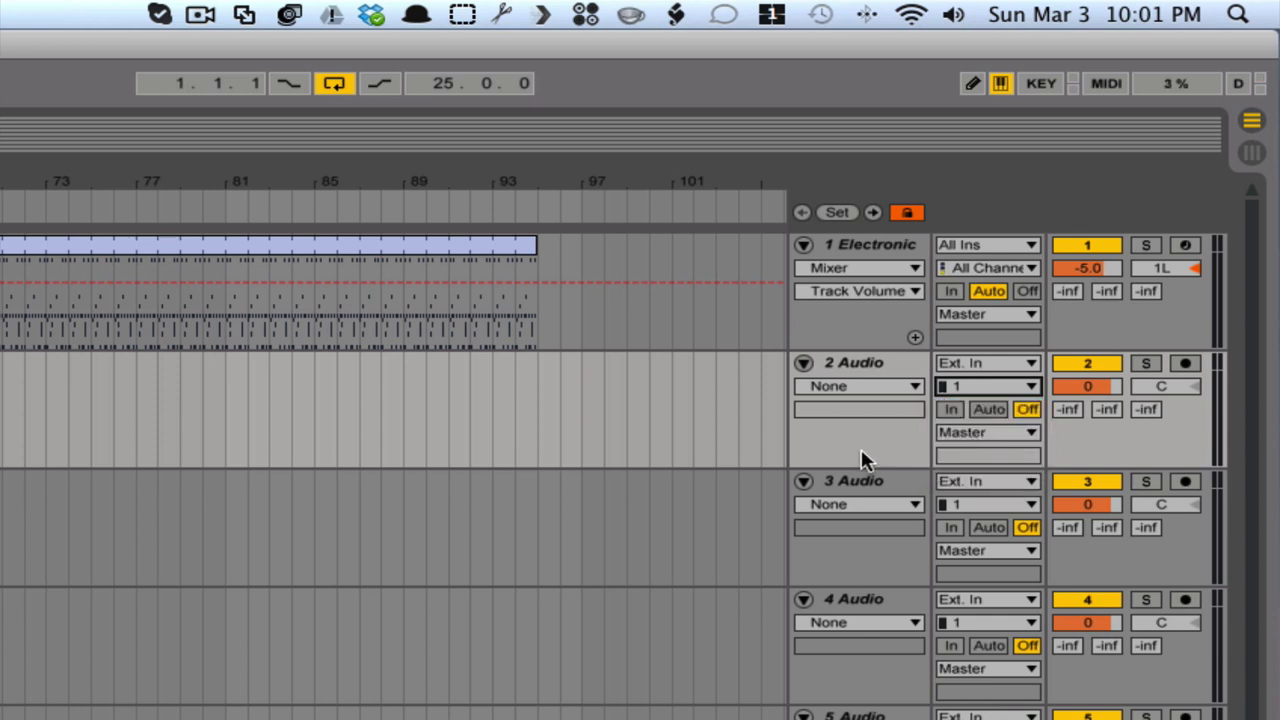
# - Rename track 2 to 'bass' with Cmd+R, arm it for recording and stop the transport
pyautogui.click(857, 366)
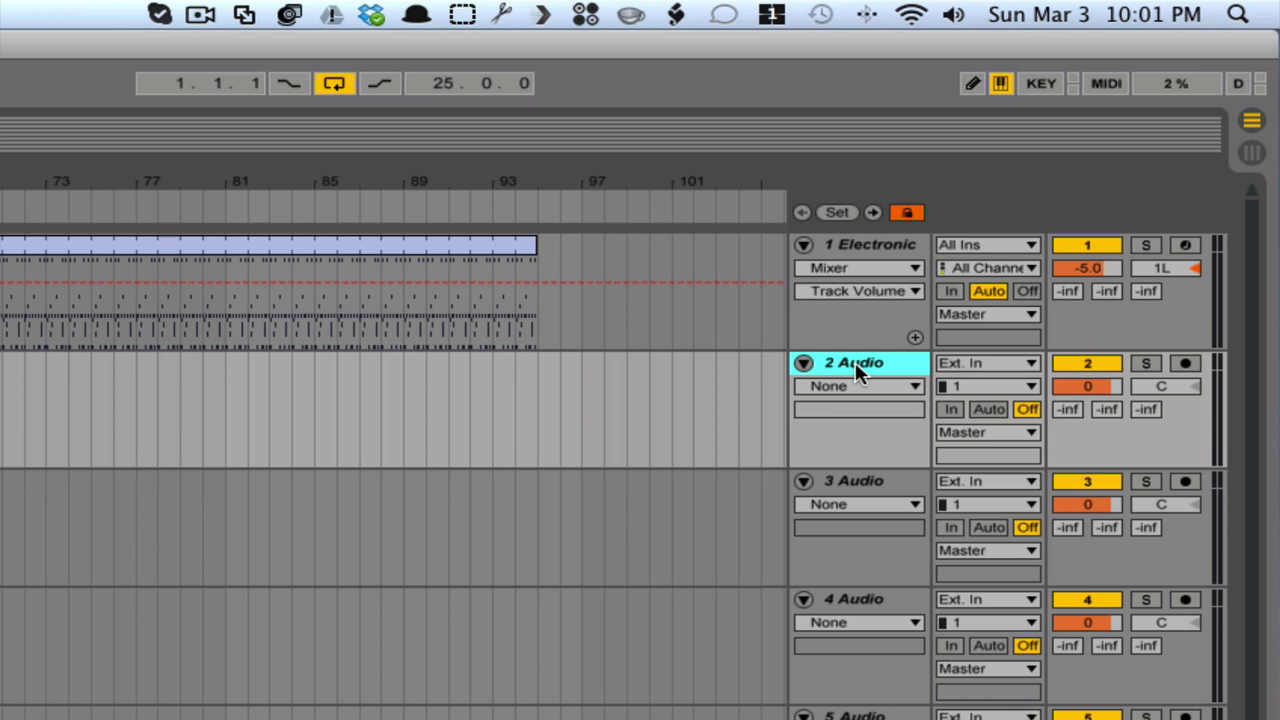
pyautogui.press('super+r')
pyautogui.write('bass')
pyautogui.press('Return')
pyautogui.press('super+r')
pyautogui.click(903, 363)
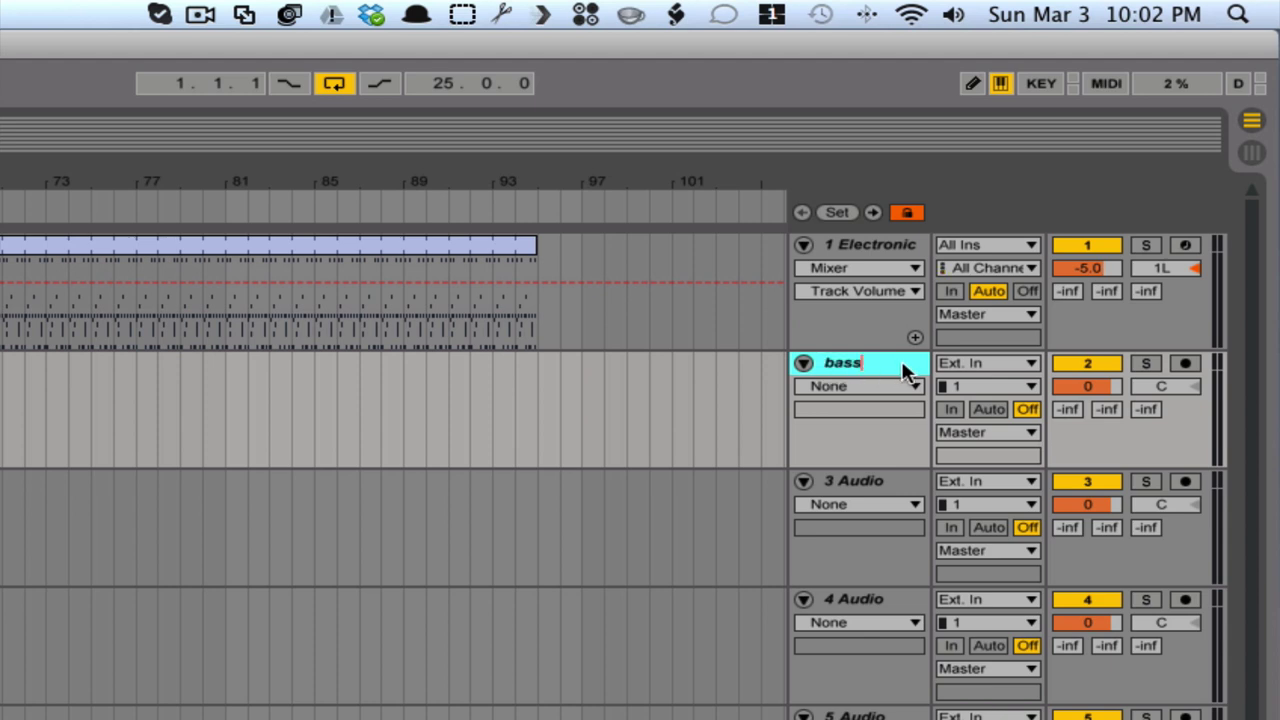
pyautogui.click(1183, 365)
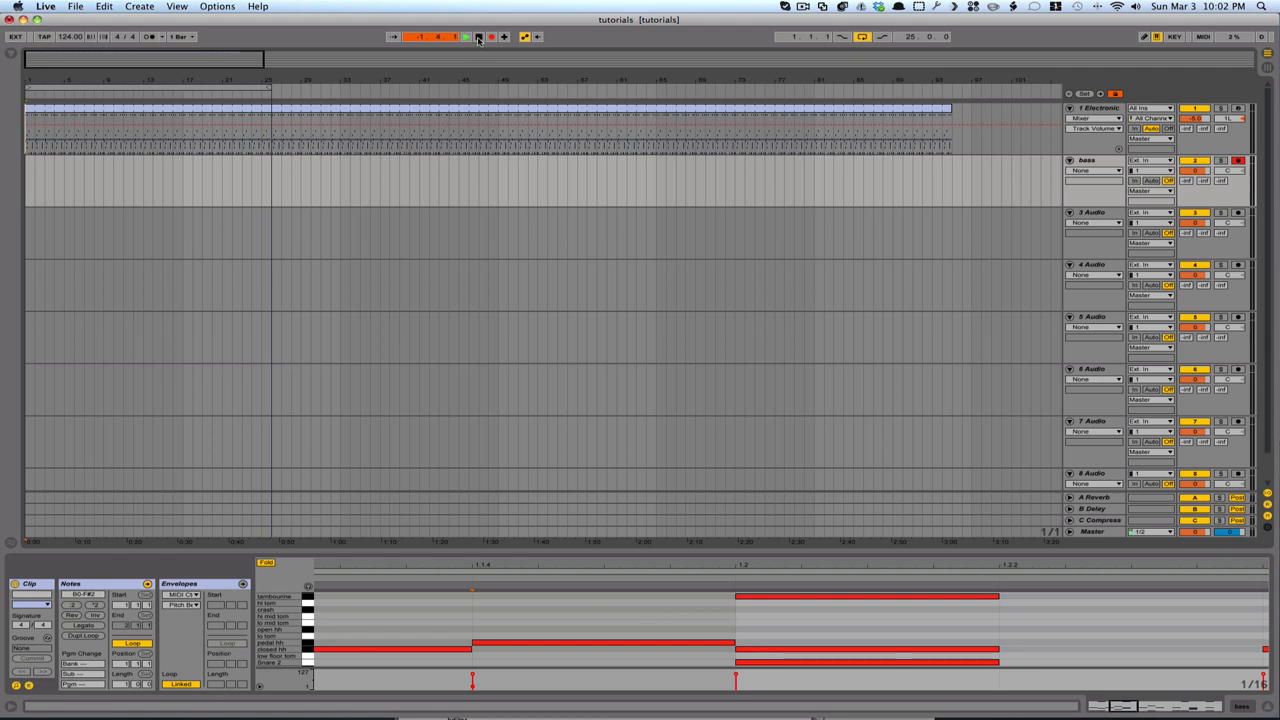
pyautogui.click(478, 37)
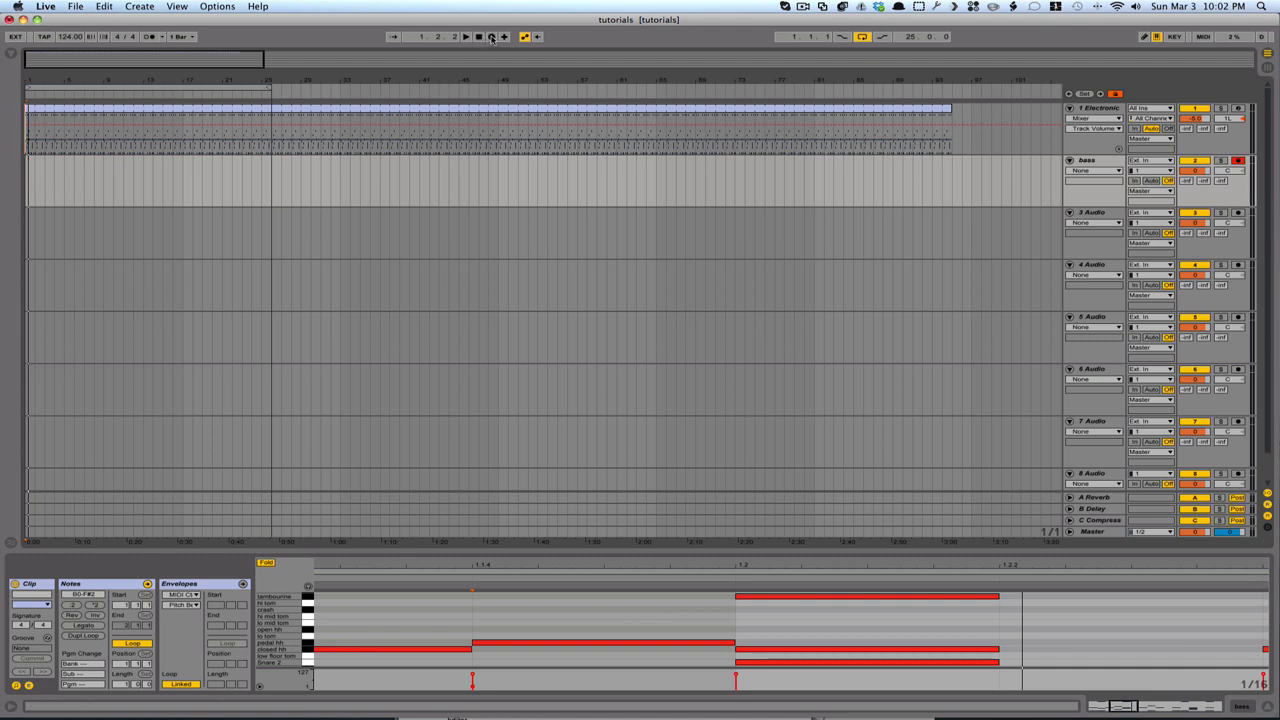
pyautogui.click(46, 10)
pyautogui.click(56, 39)
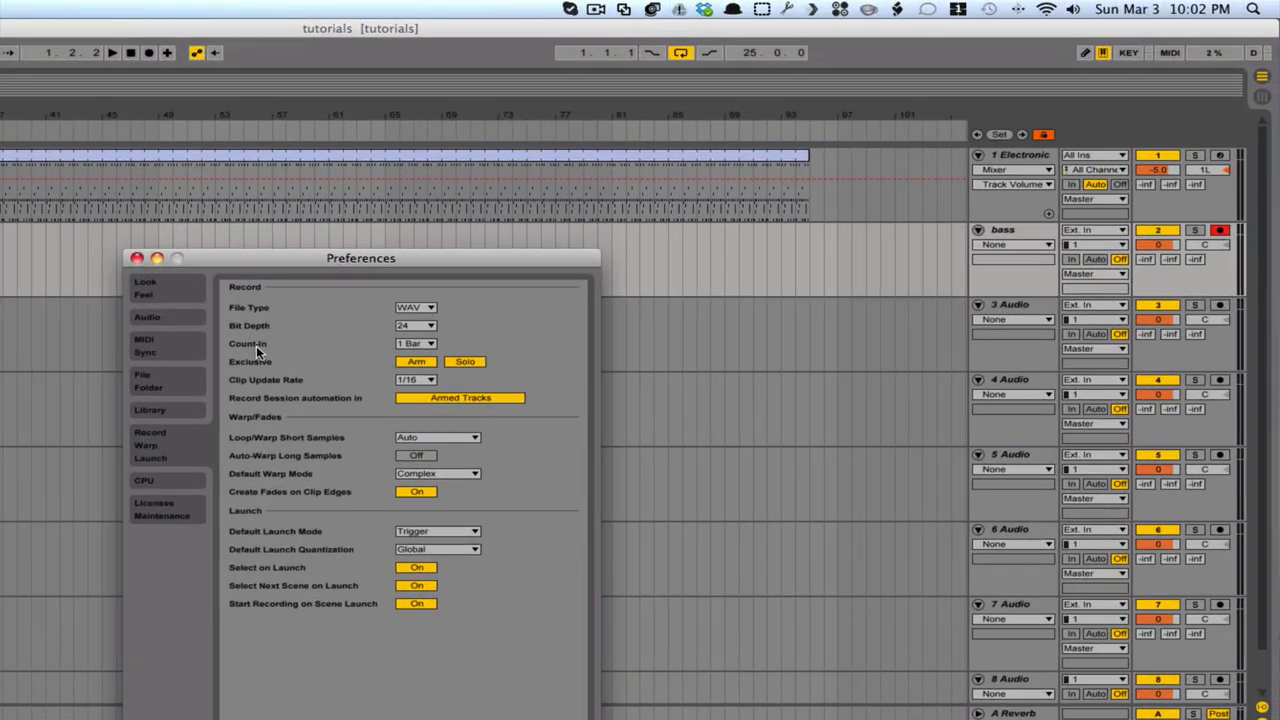
pyautogui.click(428, 345)
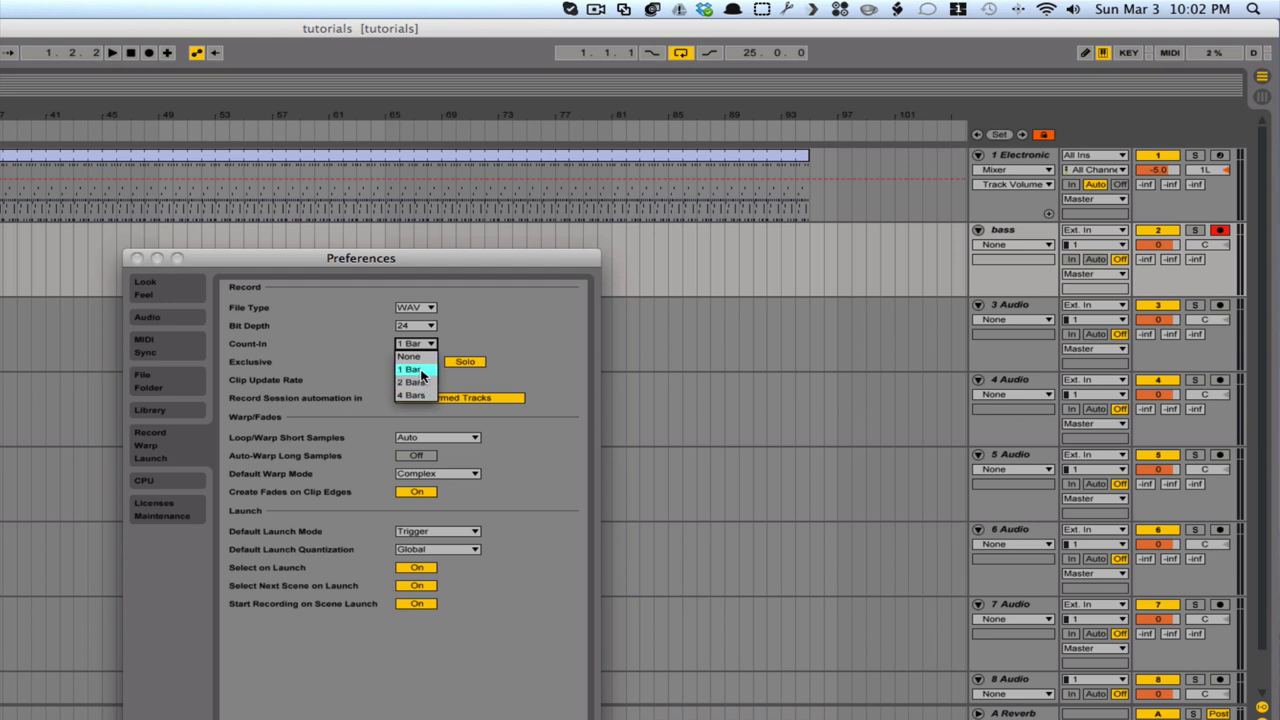
pyautogui.click(421, 371)
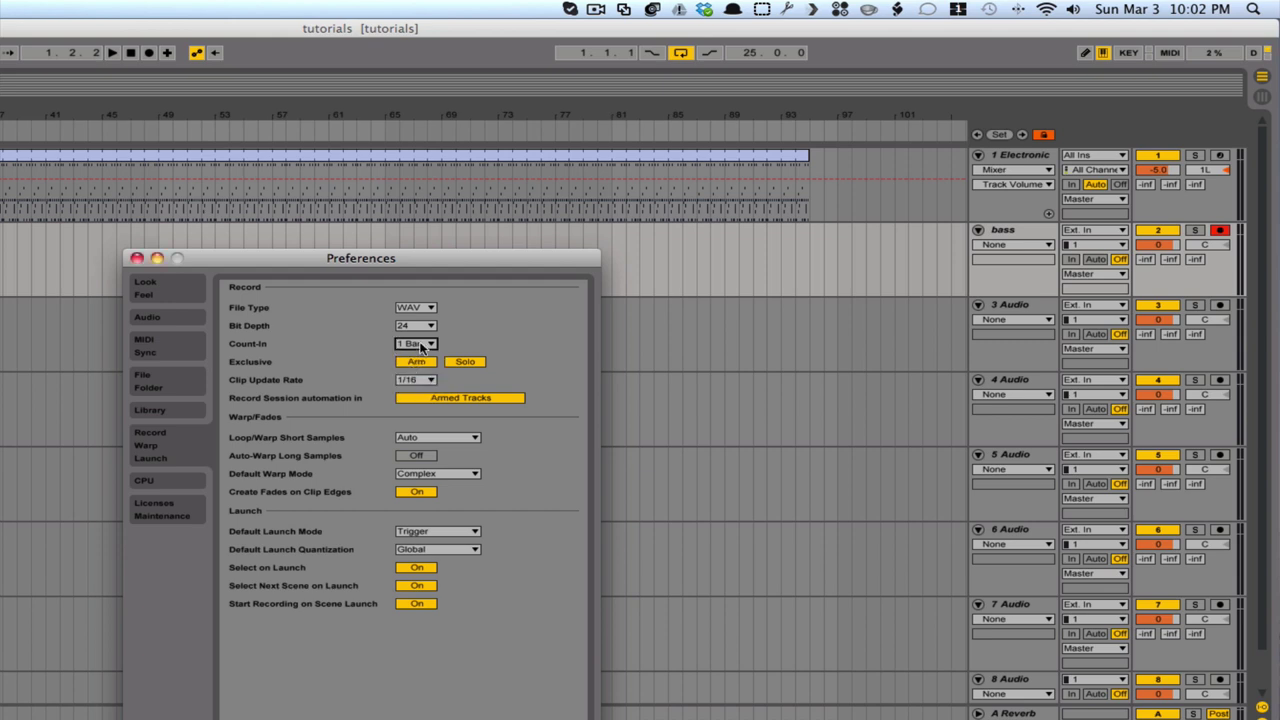
pyautogui.click(137, 258)
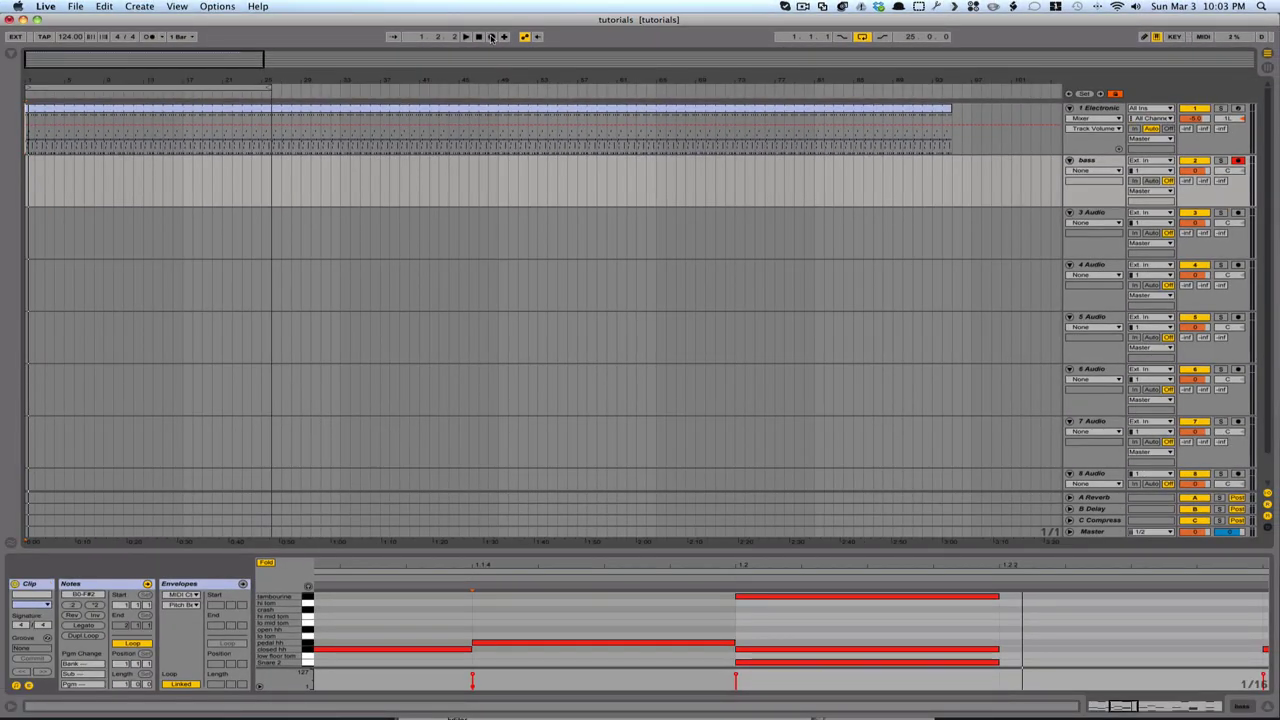
# - Record a brief test clip on the bass track after the count-in, then reset the insert mark to bar 1
pyautogui.click(491, 37)
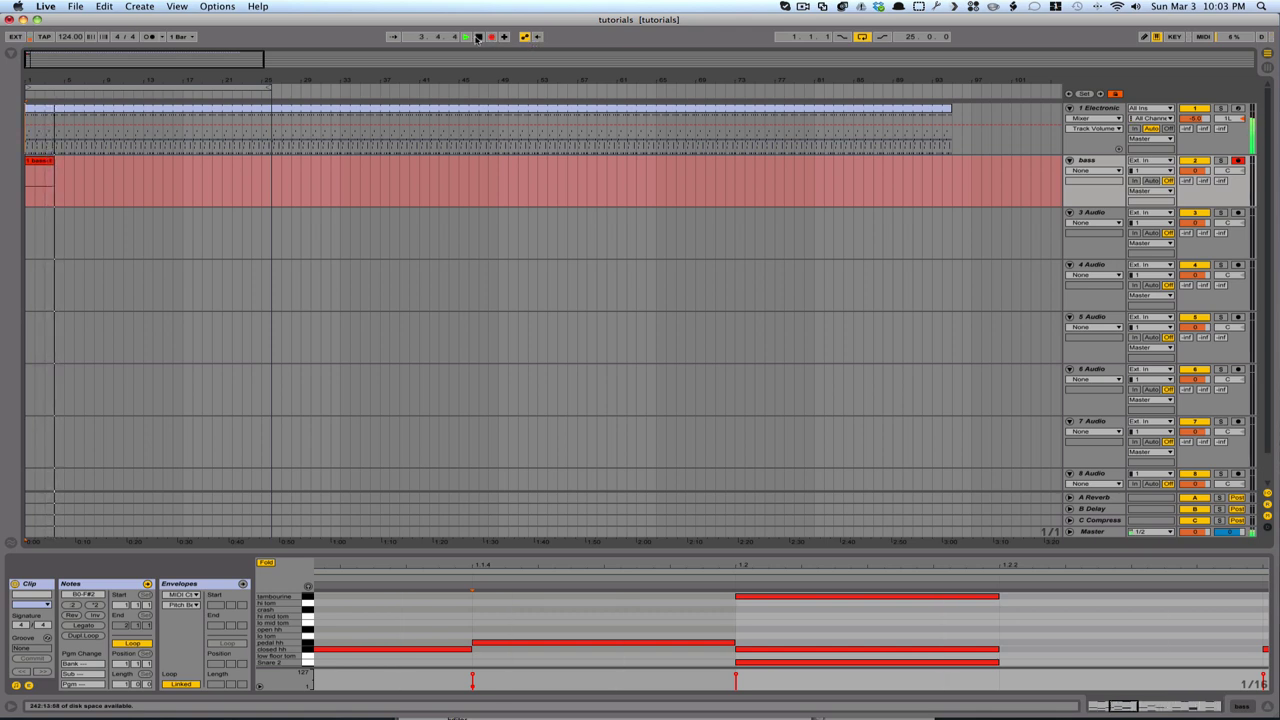
pyautogui.click(477, 37)
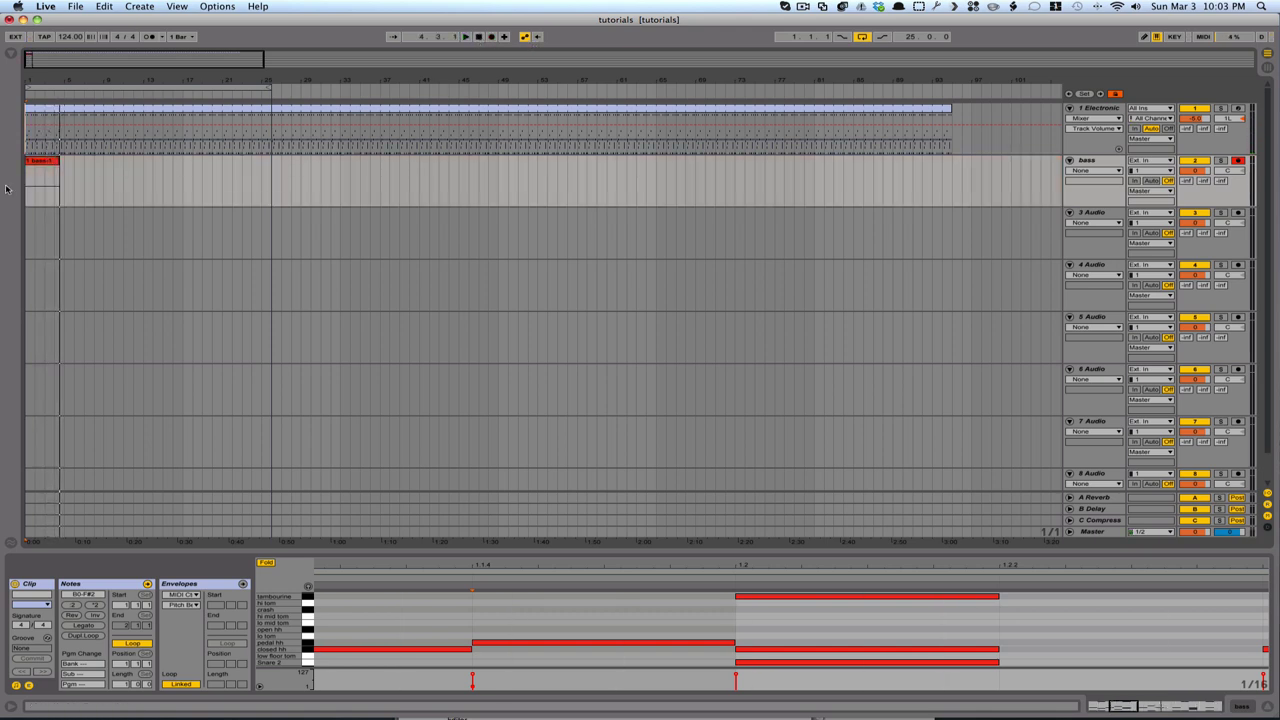
pyautogui.click(43, 188)
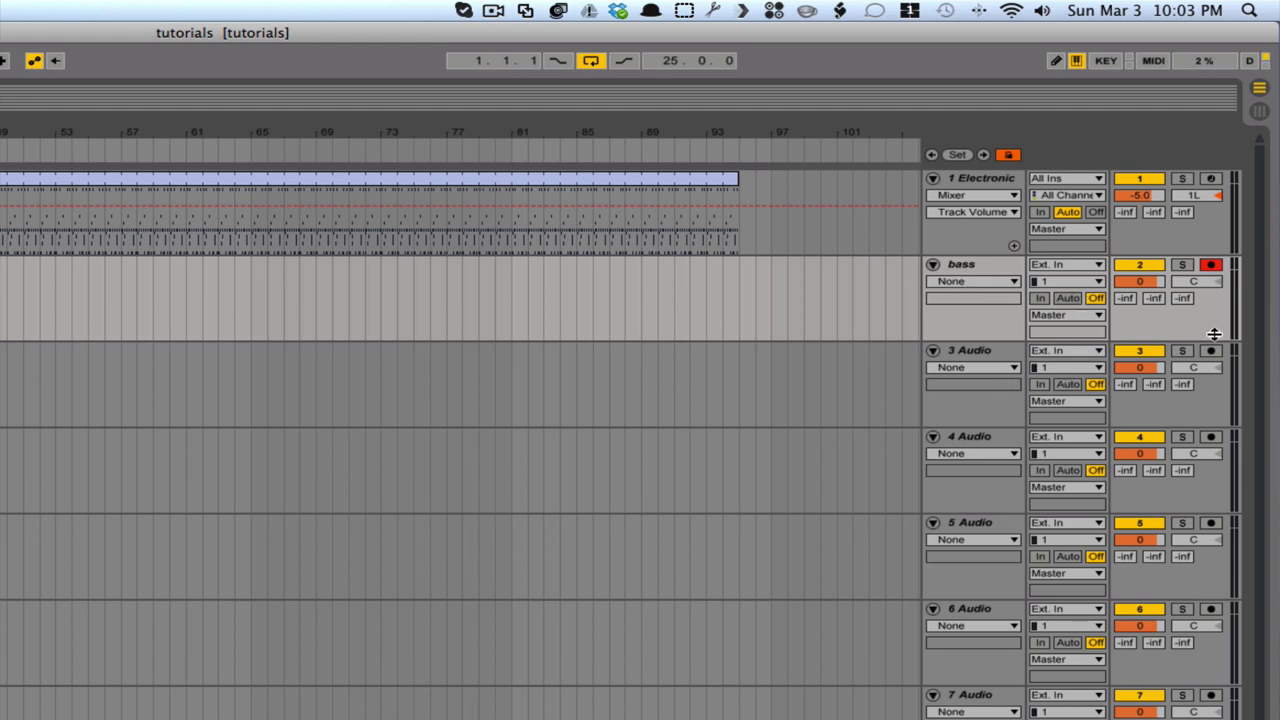
# - Arm the bass, 3 Audio, 4 Audio and 5 Audio tracks together for recording
pyautogui.click(1211, 436)
pyautogui.click(1211, 352)
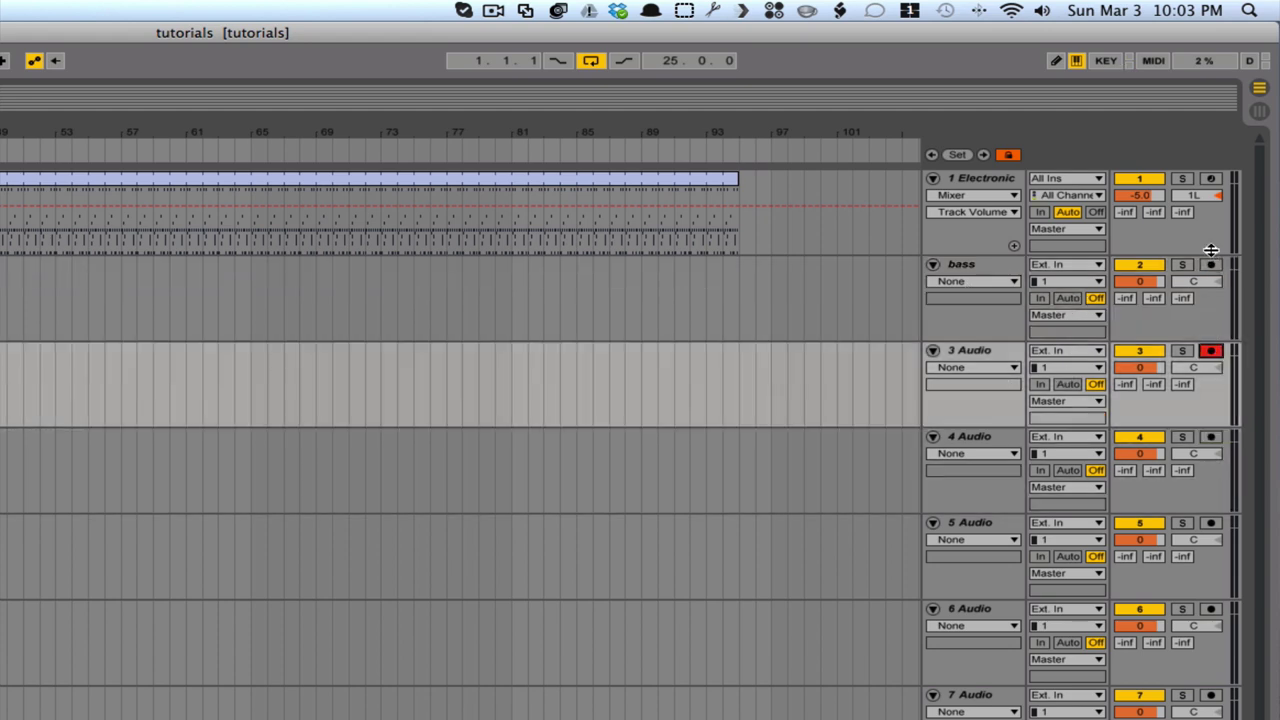
pyautogui.click(1211, 264)
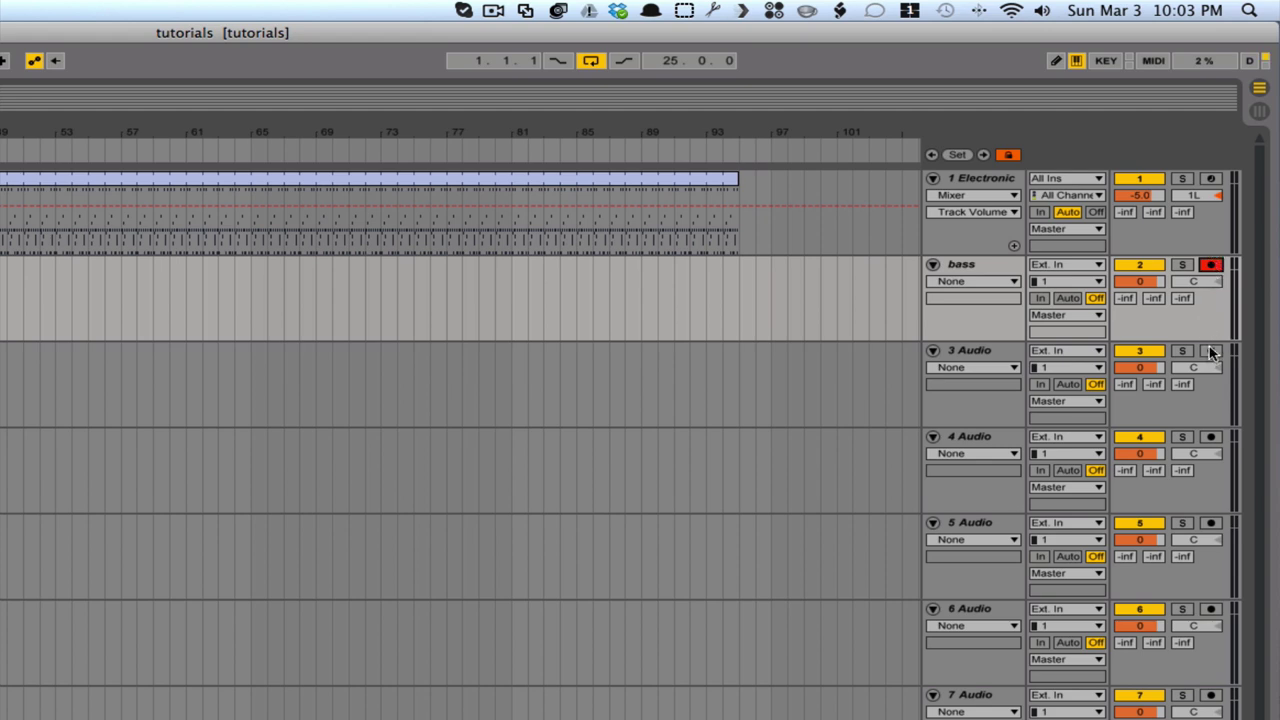
pyautogui.keyDown('super'); pyautogui.click(1210, 350); pyautogui.keyUp('super')
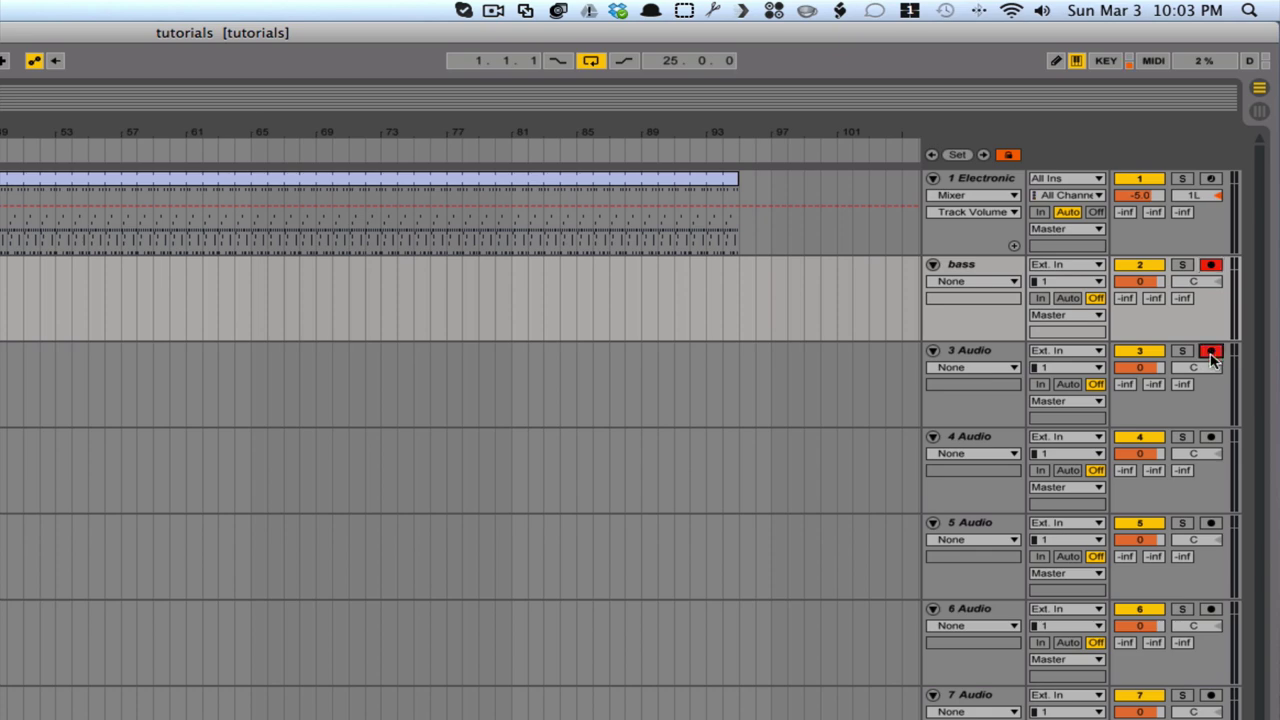
pyautogui.keyDown('super'); pyautogui.click(1211, 440); pyautogui.keyUp('super')
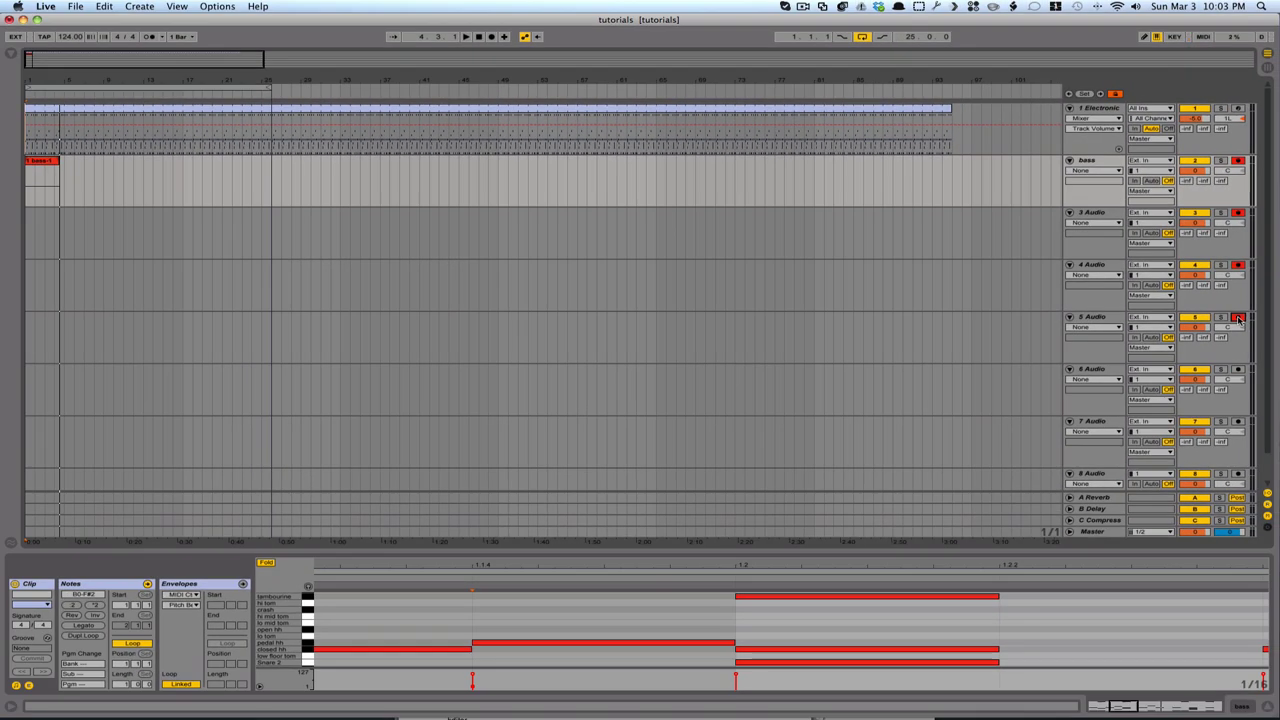
pyautogui.keyDown('super'); pyautogui.click(1245, 466); pyautogui.keyUp('super')
# - Record a few bars onto all armed tracks, stop, and return the insert mark to bar 1
pyautogui.click(491, 36)
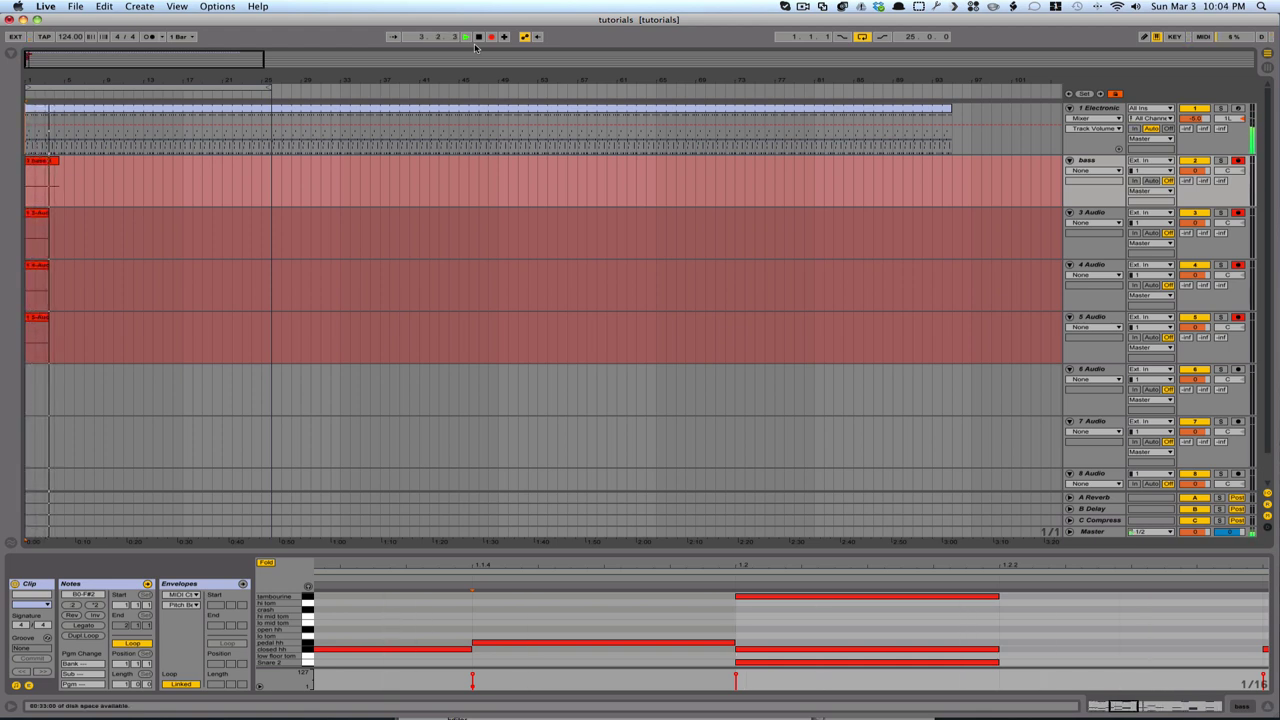
pyautogui.press('space')
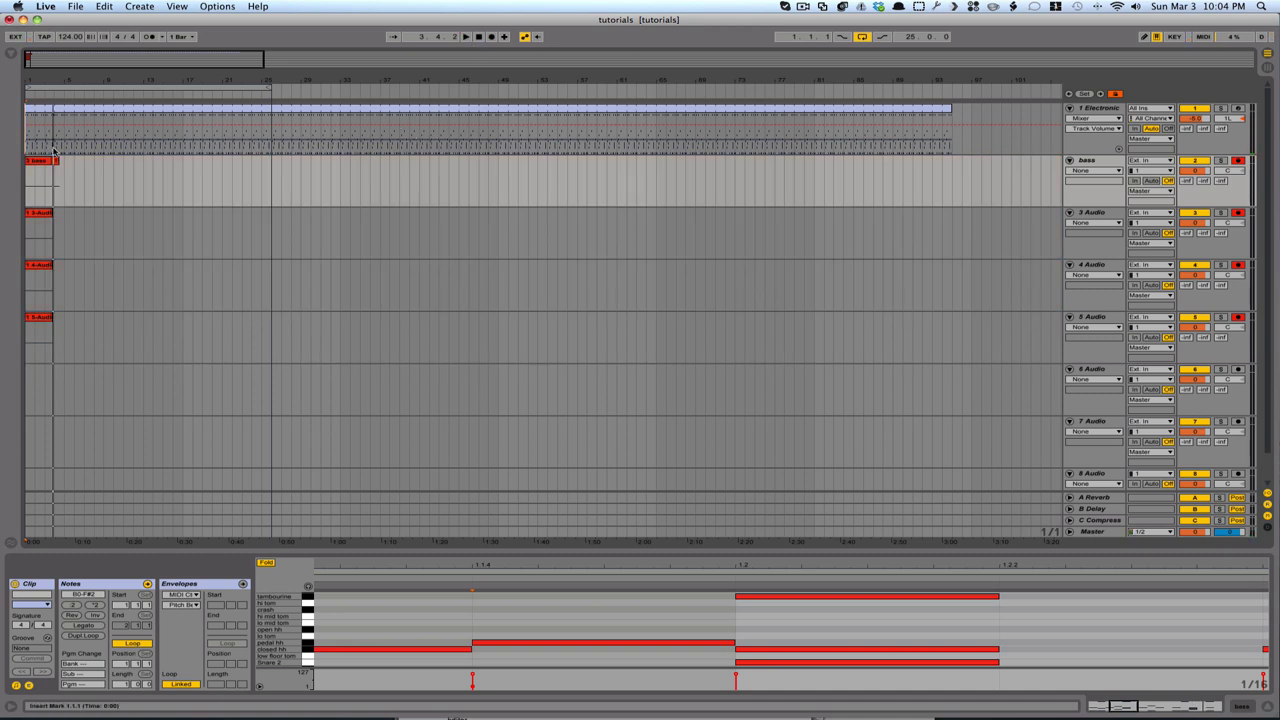
pyautogui.click(48, 190)
# - Select the two-beat range from bar 3 to 3.3 on the bass clip
pyautogui.click(40, 180)
pyautogui.click(118, 180)
pyautogui.click(59, 162)
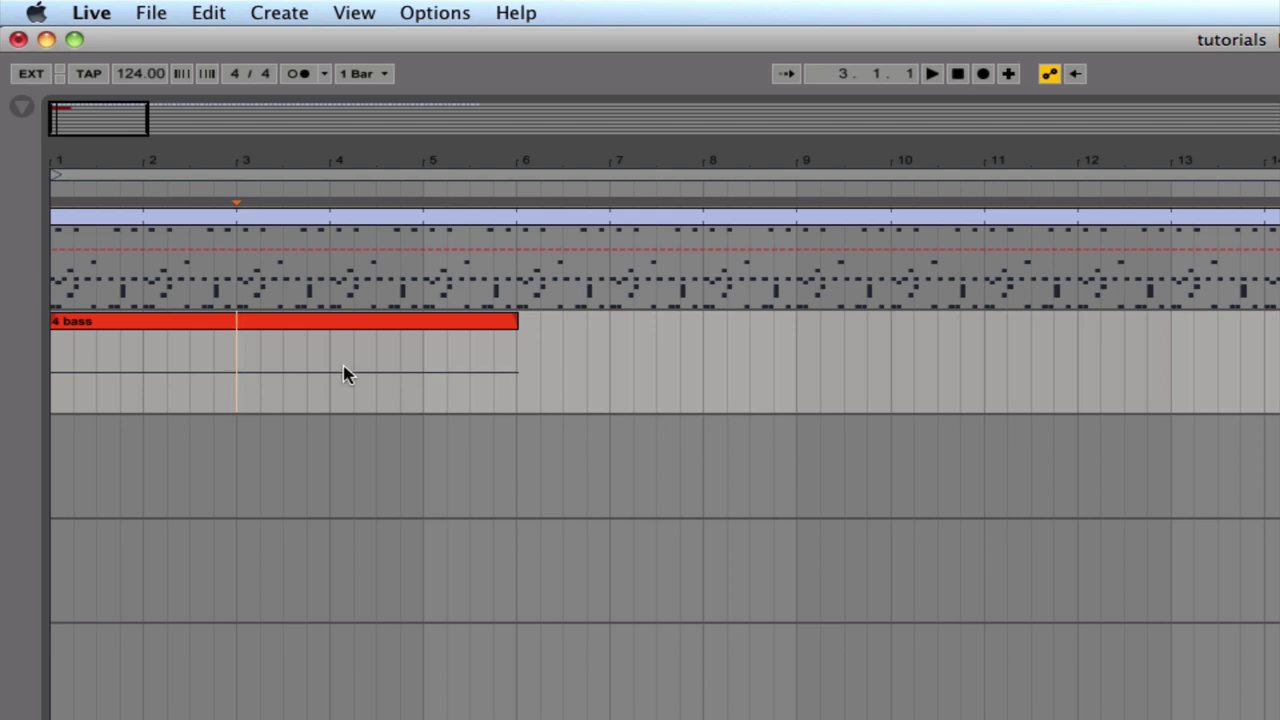
pyautogui.moveTo(240, 363); pyautogui.dragTo(277, 366)
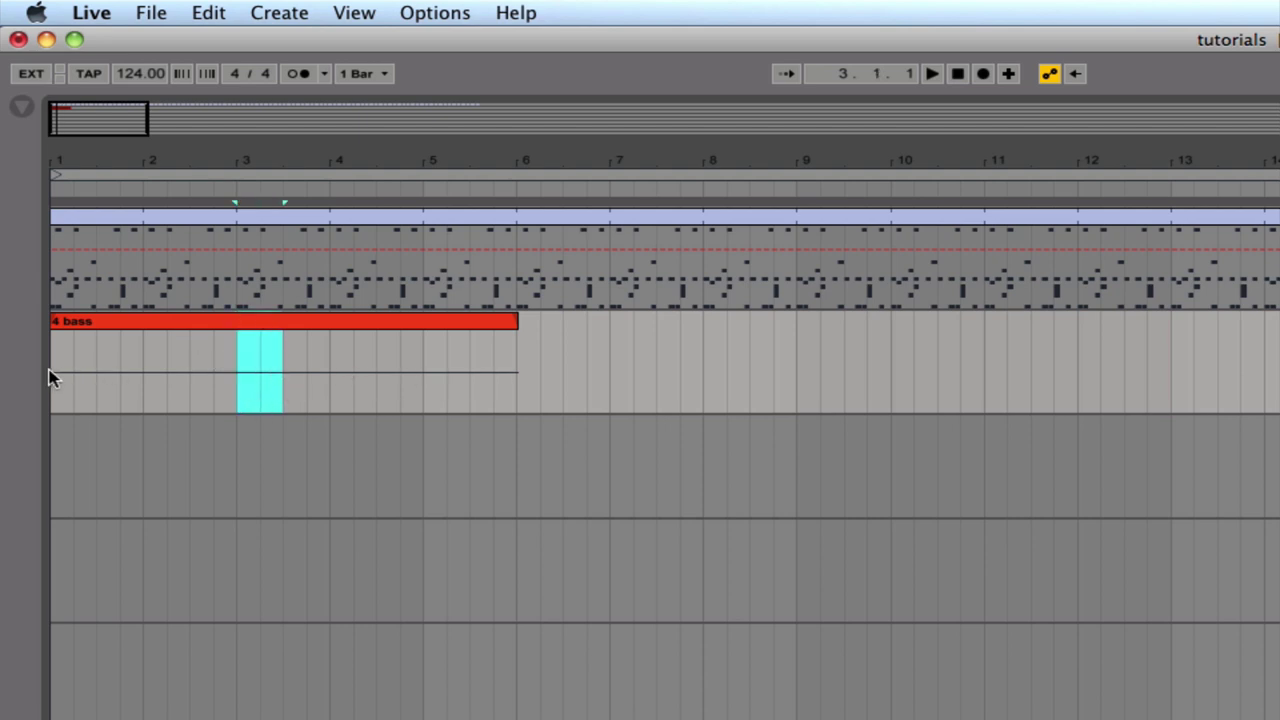
pyautogui.click(238, 380)
pyautogui.moveTo(238, 385); pyautogui.dragTo(280, 386)
pyautogui.click(237, 398)
pyautogui.moveTo(237, 397); pyautogui.dragTo(283, 398)
# - Loop the half-bar selection, enable punch-in and punch-out, then switch looping off
pyautogui.press('super+l')
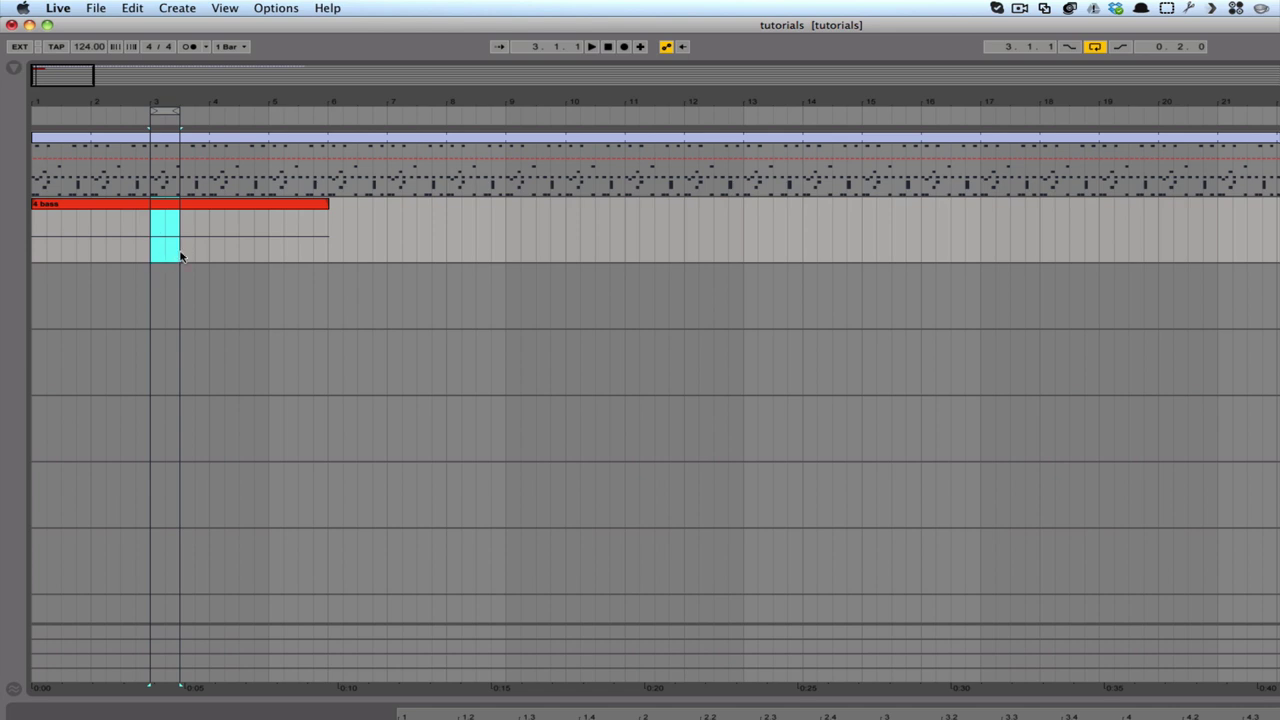
pyautogui.click(1068, 48)
pyautogui.click(1123, 48)
pyautogui.click(1095, 47)
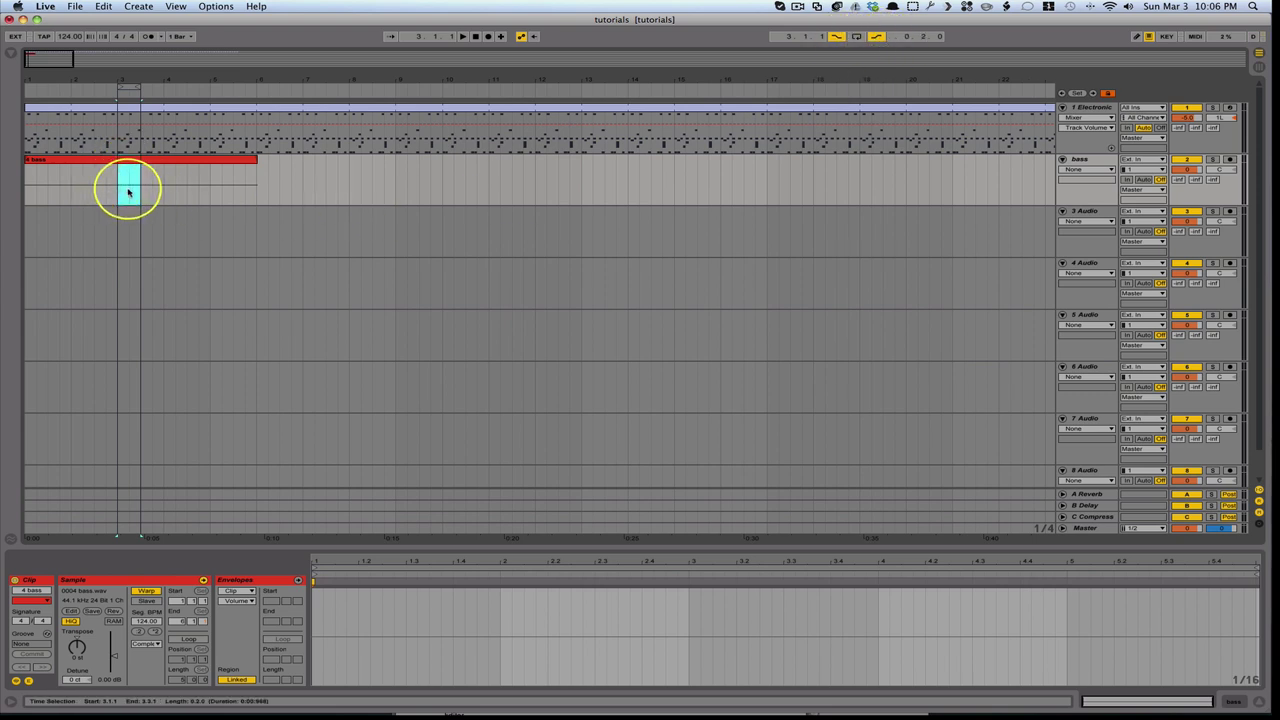
# - Place the insert mark at bar 2.3 and arm the bass track
pyautogui.click(72, 194)
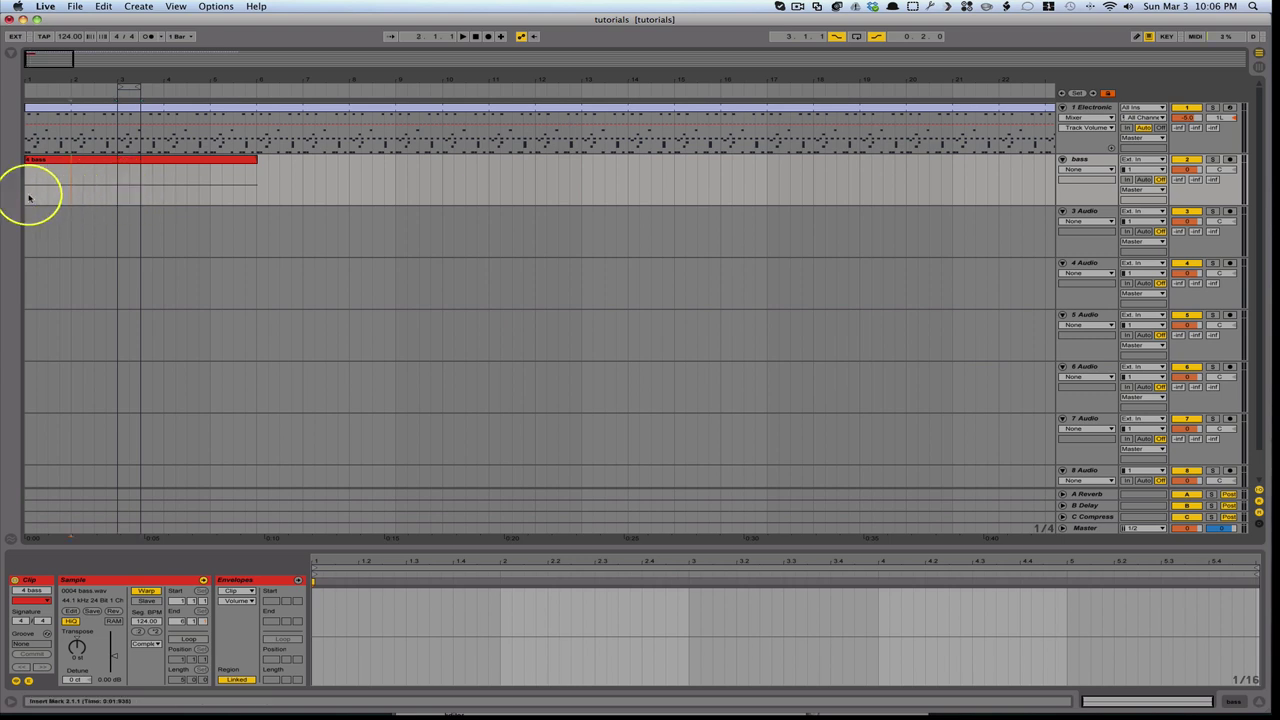
pyautogui.click(27, 198)
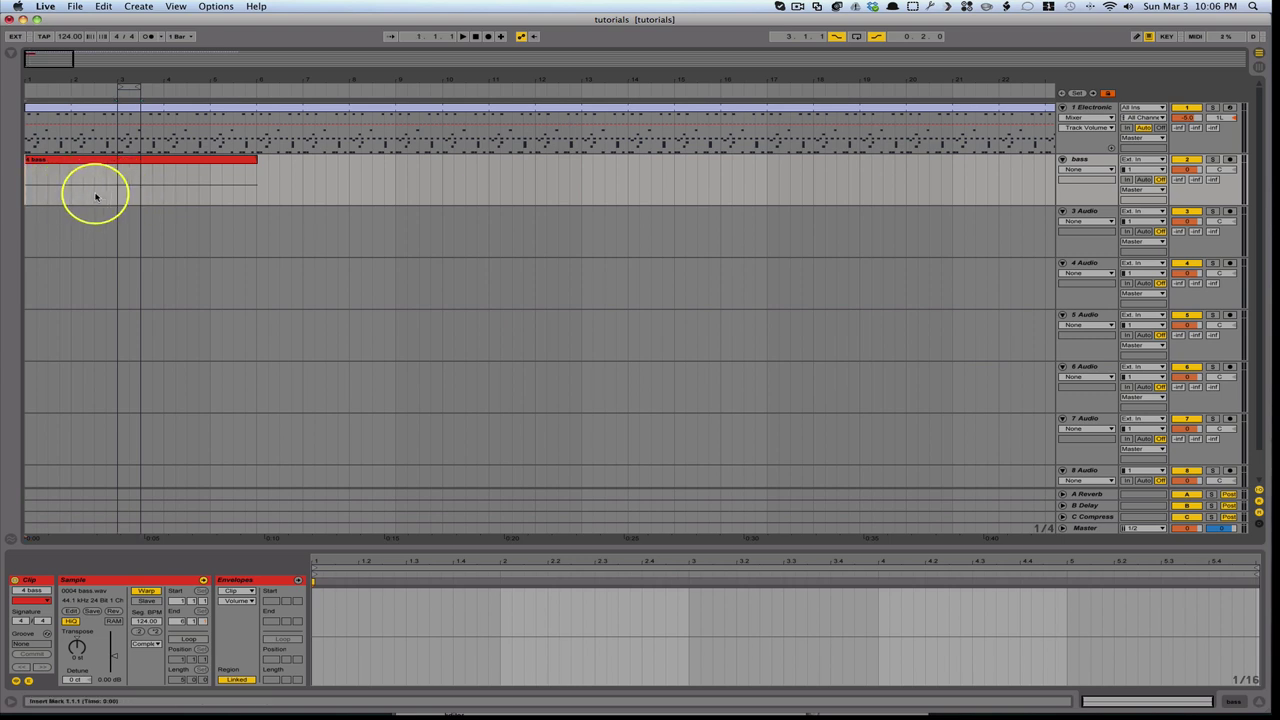
pyautogui.click(94, 199)
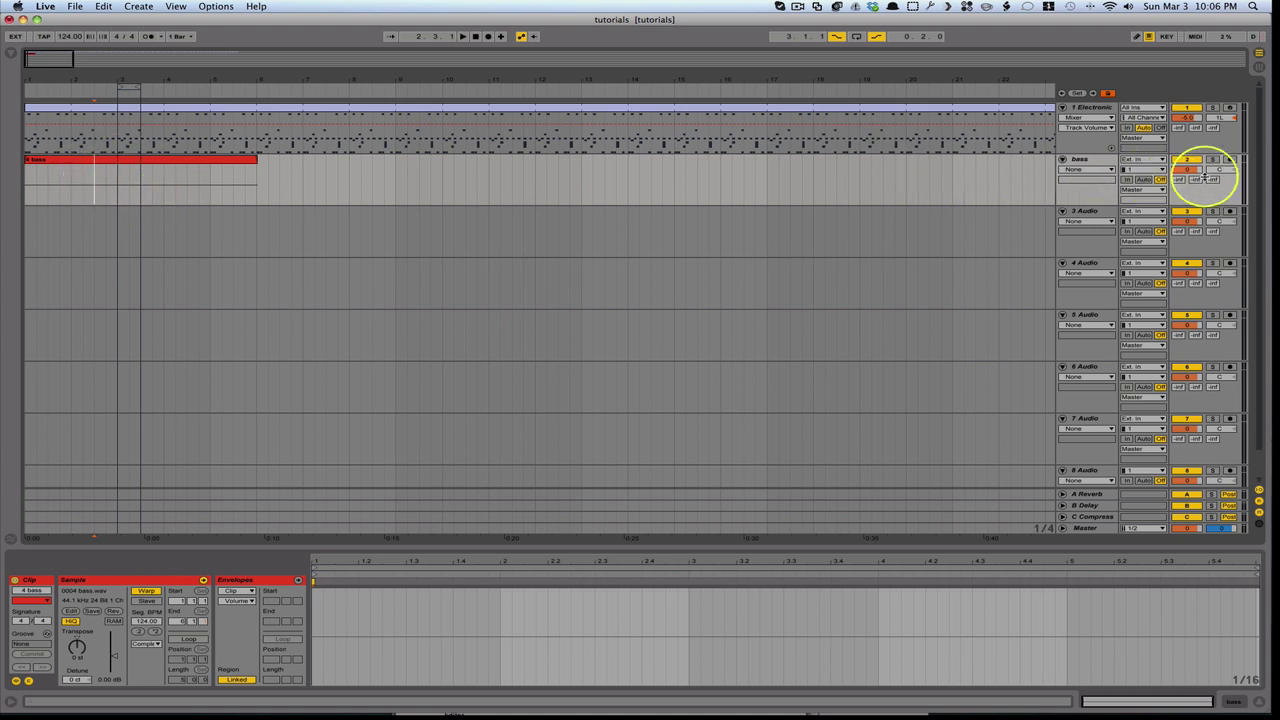
pyautogui.click(1231, 160)
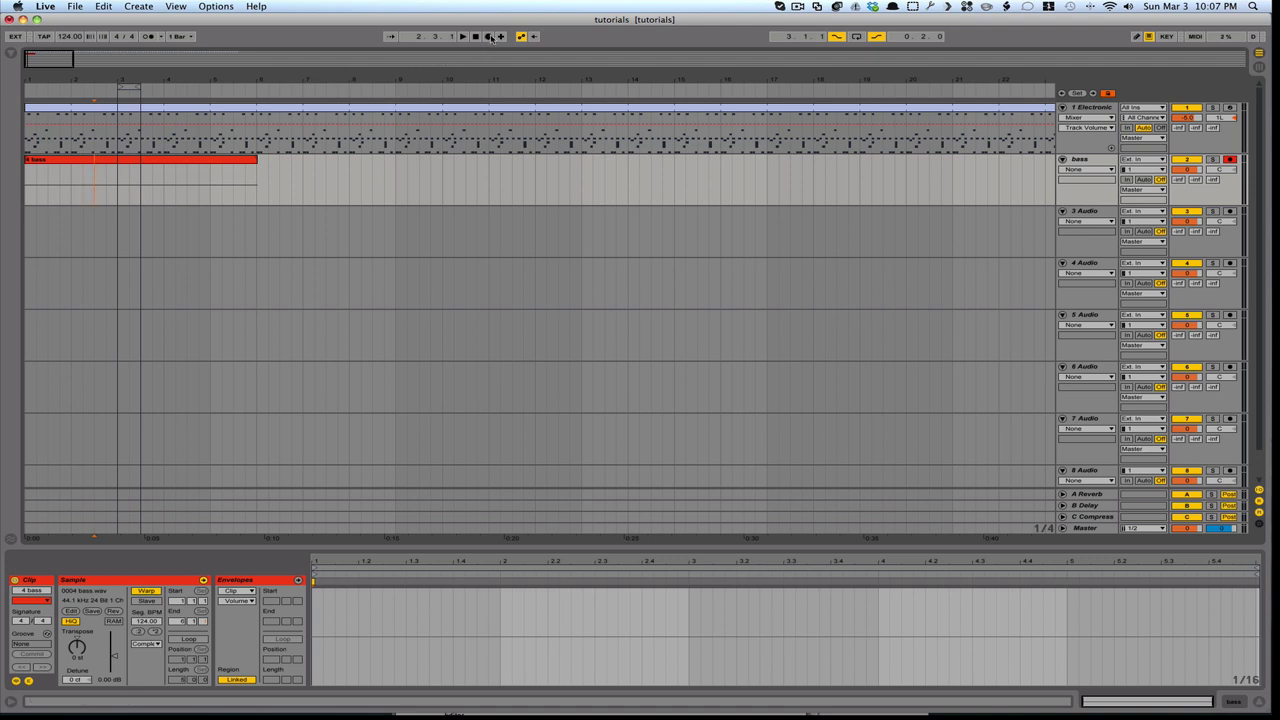
# - Punch-record the 5 bass clip into bar 3's half bar, stop, and select it
pyautogui.click(489, 37)
pyautogui.click(489, 37)
pyautogui.click(476, 37)
pyautogui.click(92, 188)
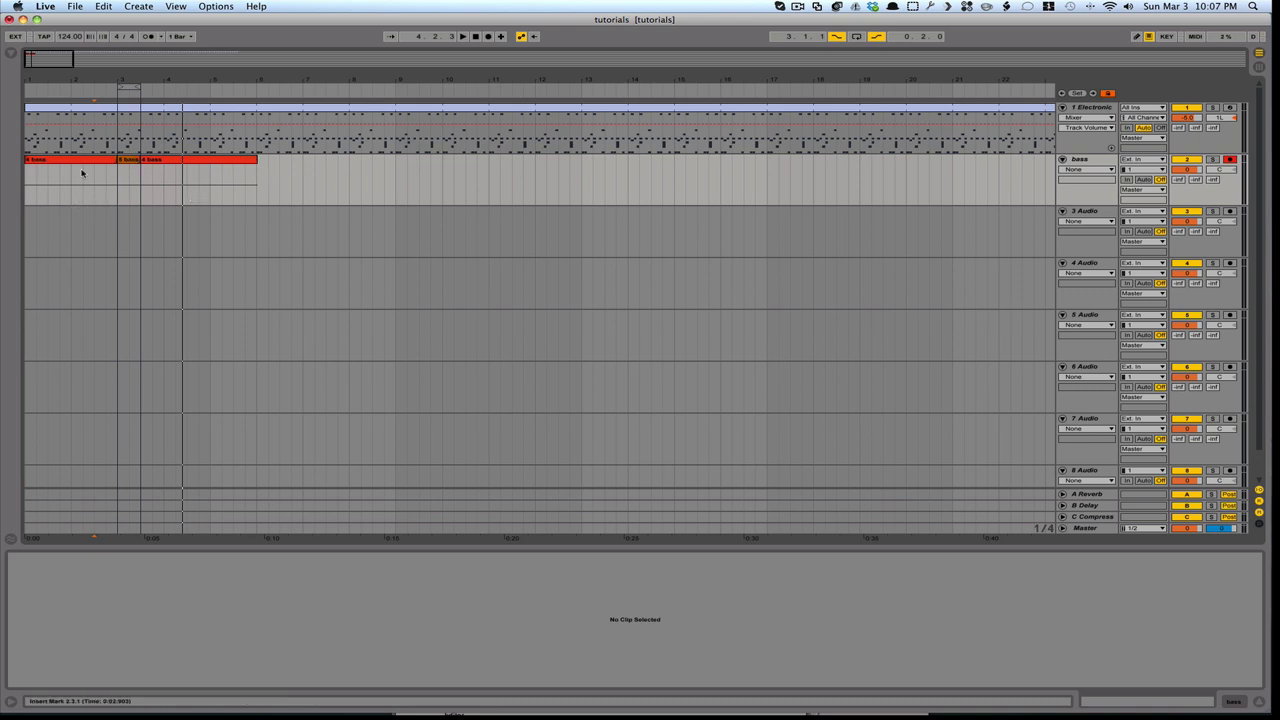
pyautogui.click(126, 166)
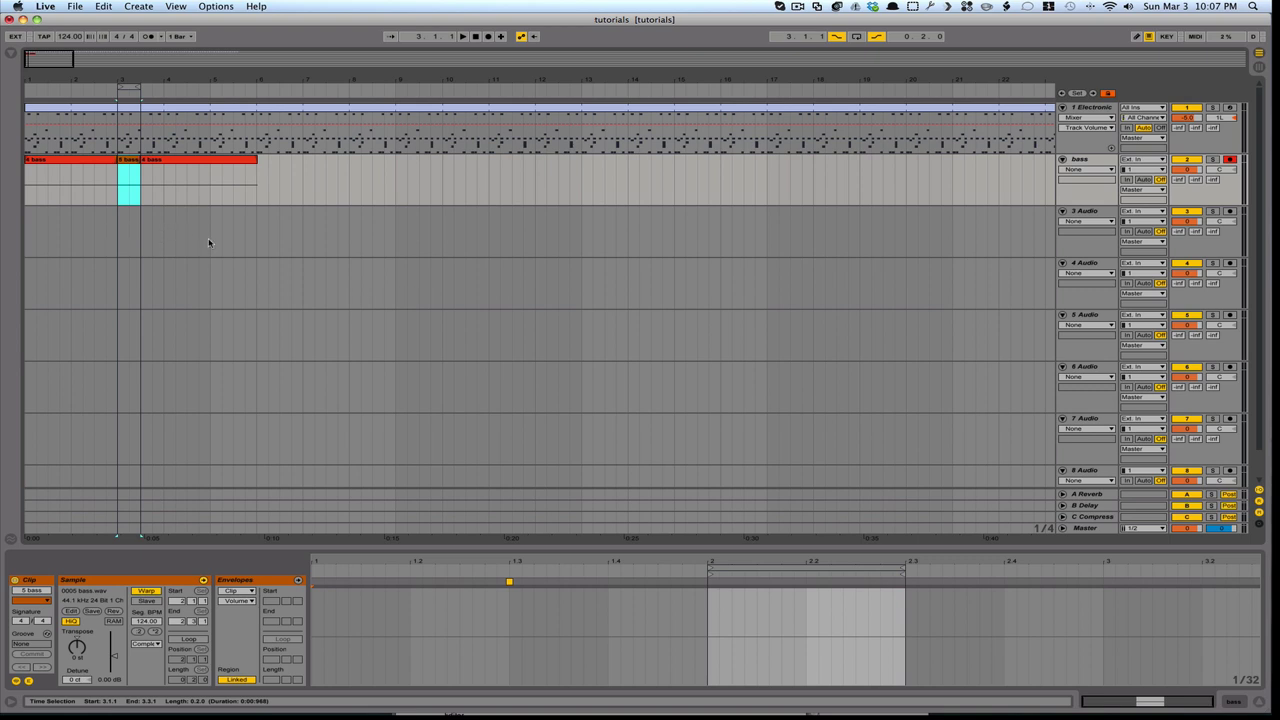
# - Insert a new MIDI track below the bass track
pyautogui.click(151, 177)
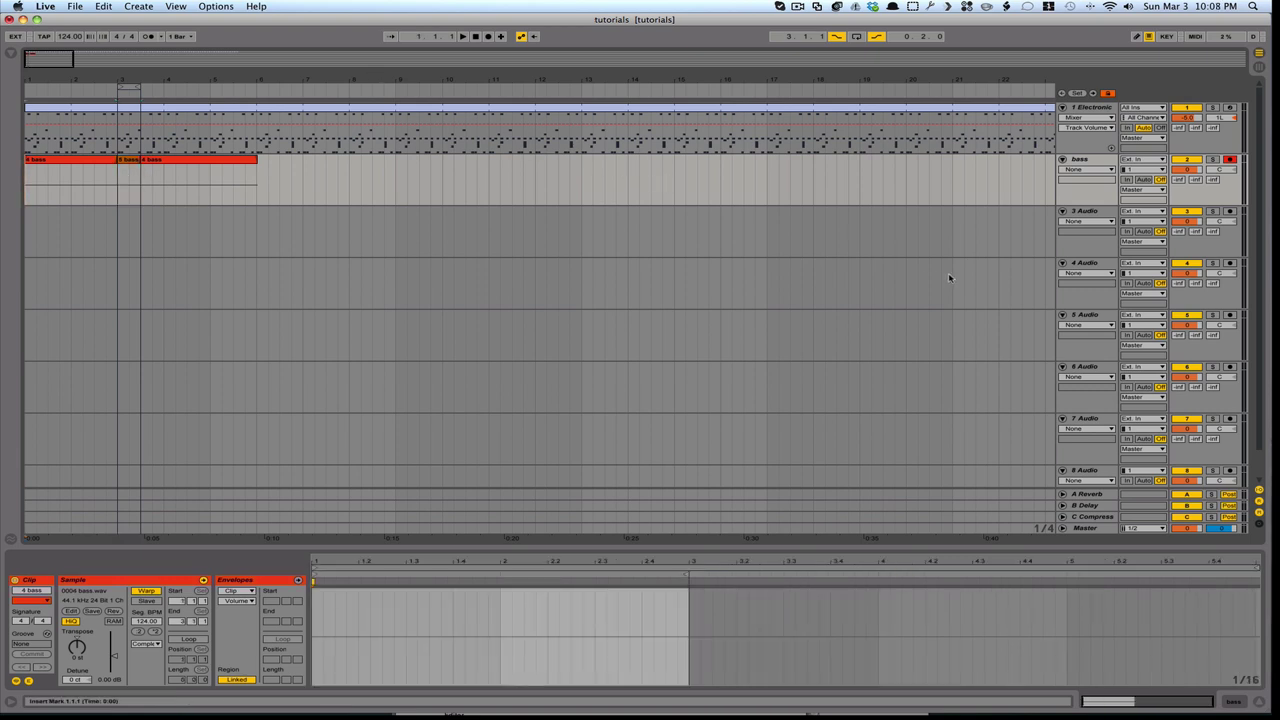
pyautogui.click(1083, 213)
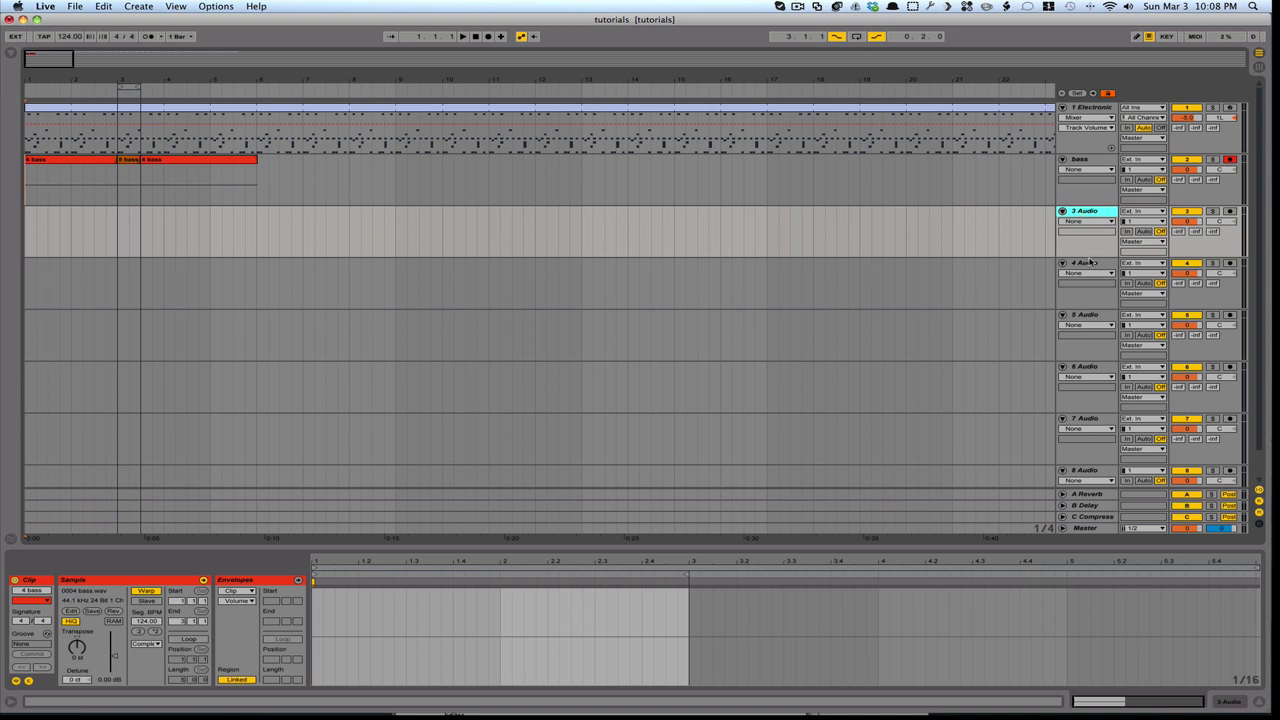
pyautogui.click(1084, 160)
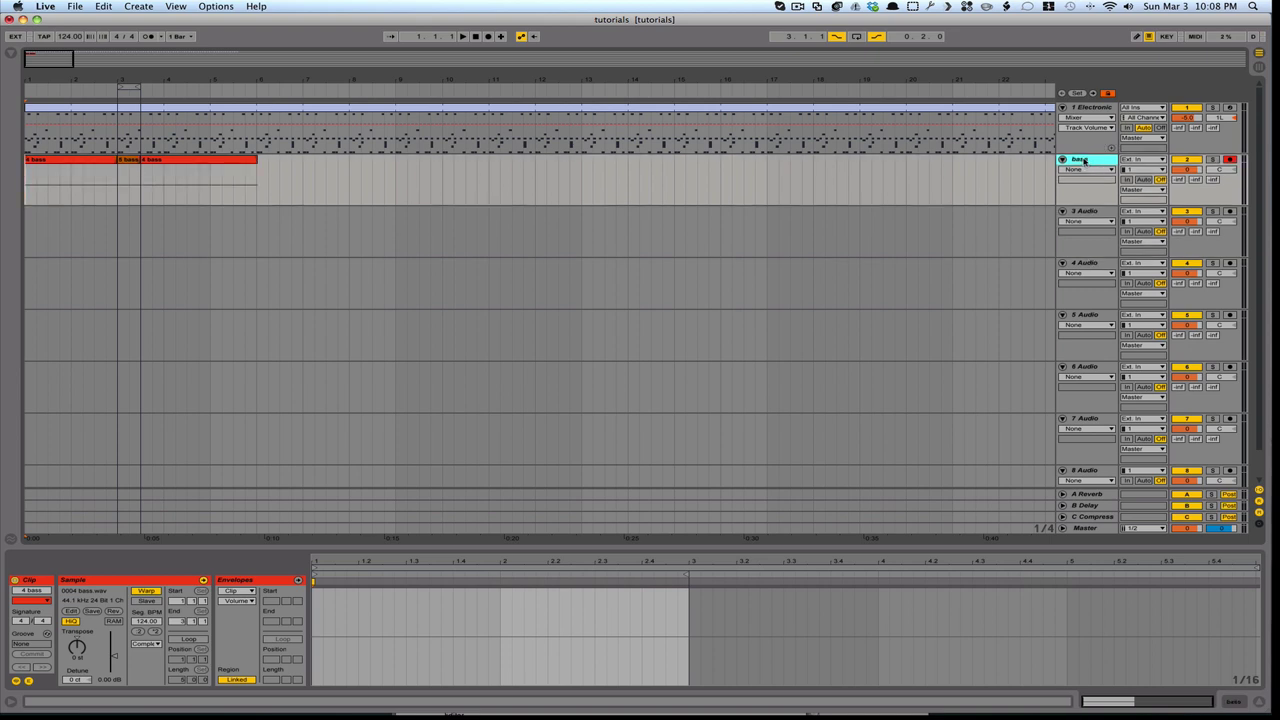
pyautogui.press('super+t')
# - Load the Operator instrument from the browser onto the new track, making 3 Operator
pyautogui.press('super+alt+b')
pyautogui.click(51, 102)
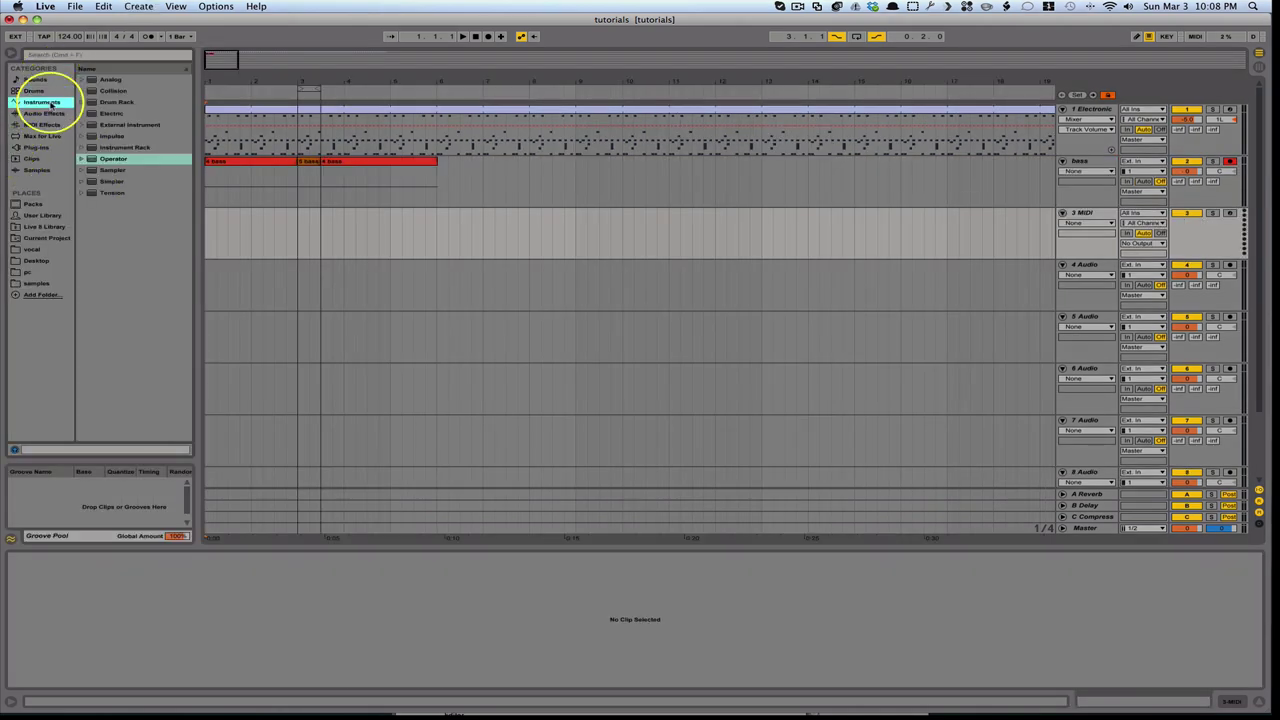
pyautogui.click(91, 160)
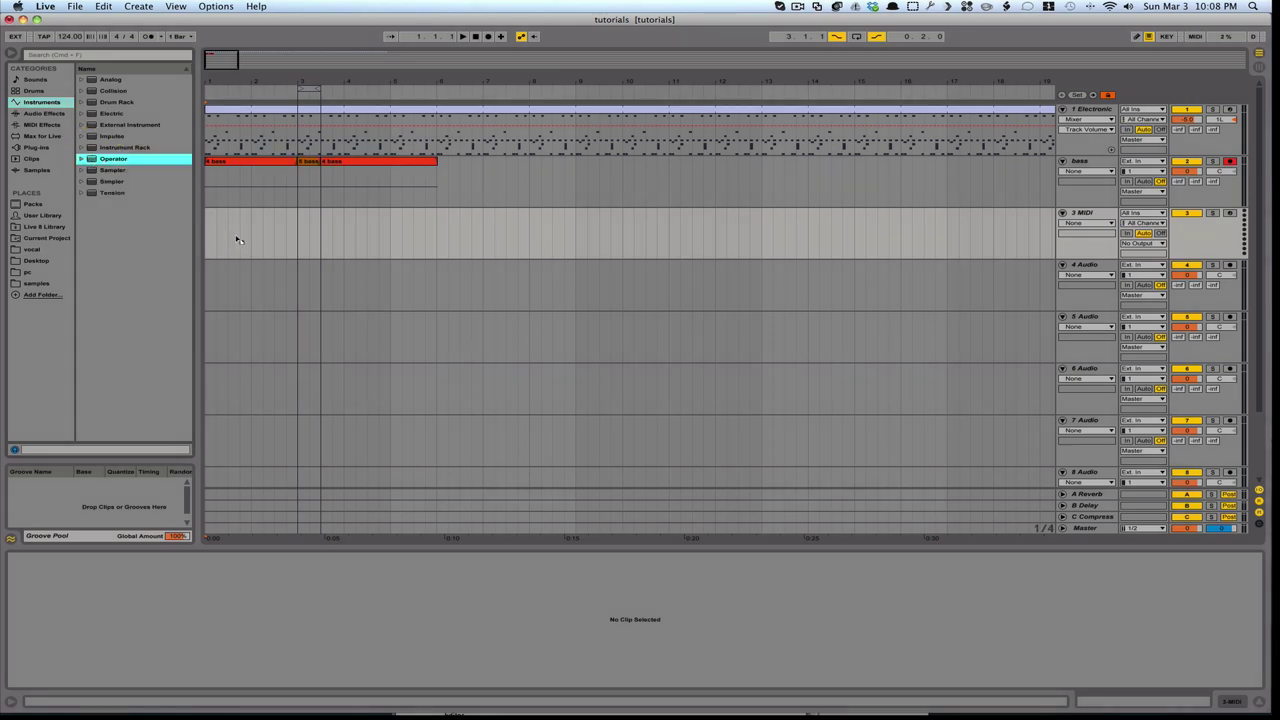
pyautogui.moveTo(235, 236); pyautogui.dragTo(235, 237)
# - Arm the Operator track and turn off punch-in and punch-out
pyautogui.click(1239, 190)
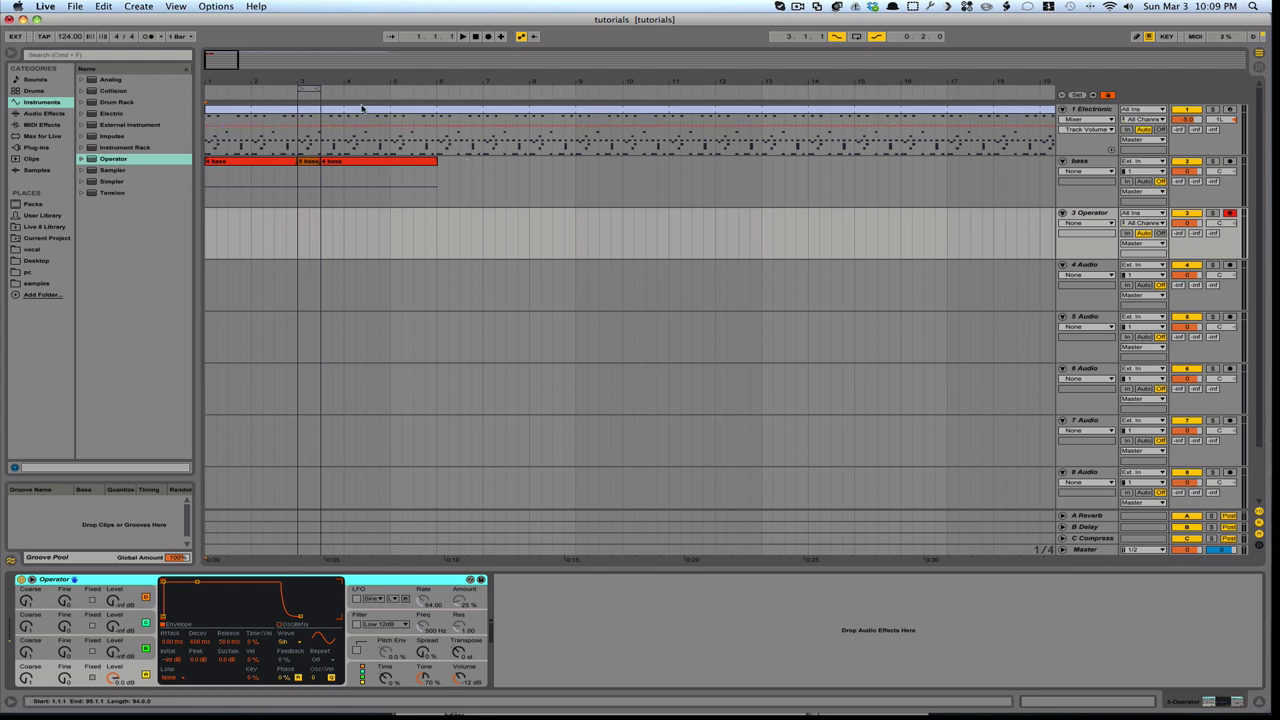
pyautogui.click(204, 231)
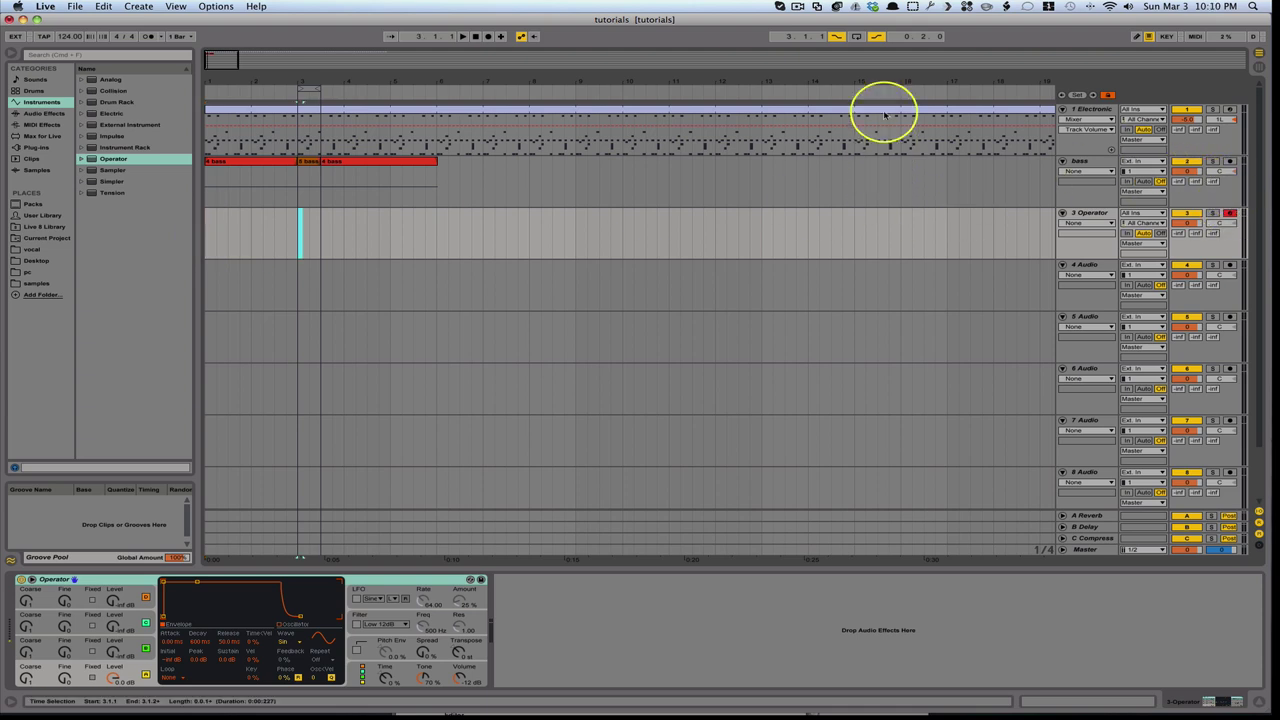
pyautogui.click(878, 37)
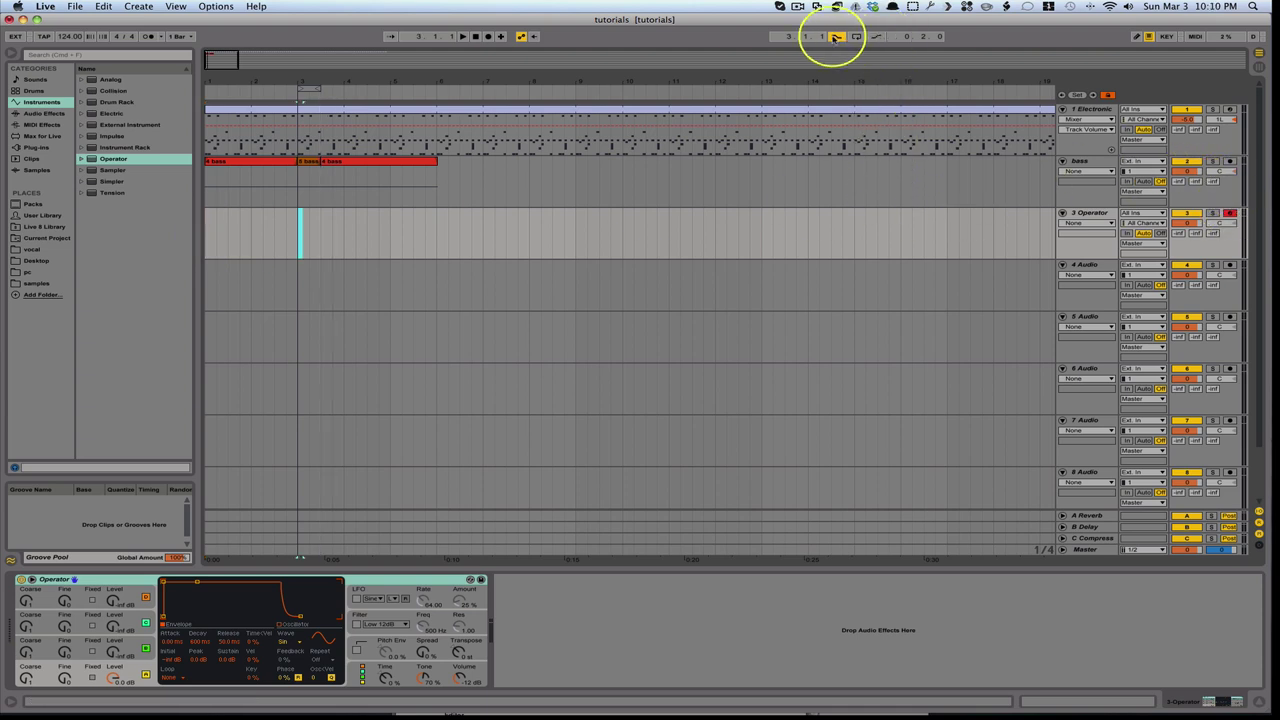
pyautogui.click(836, 36)
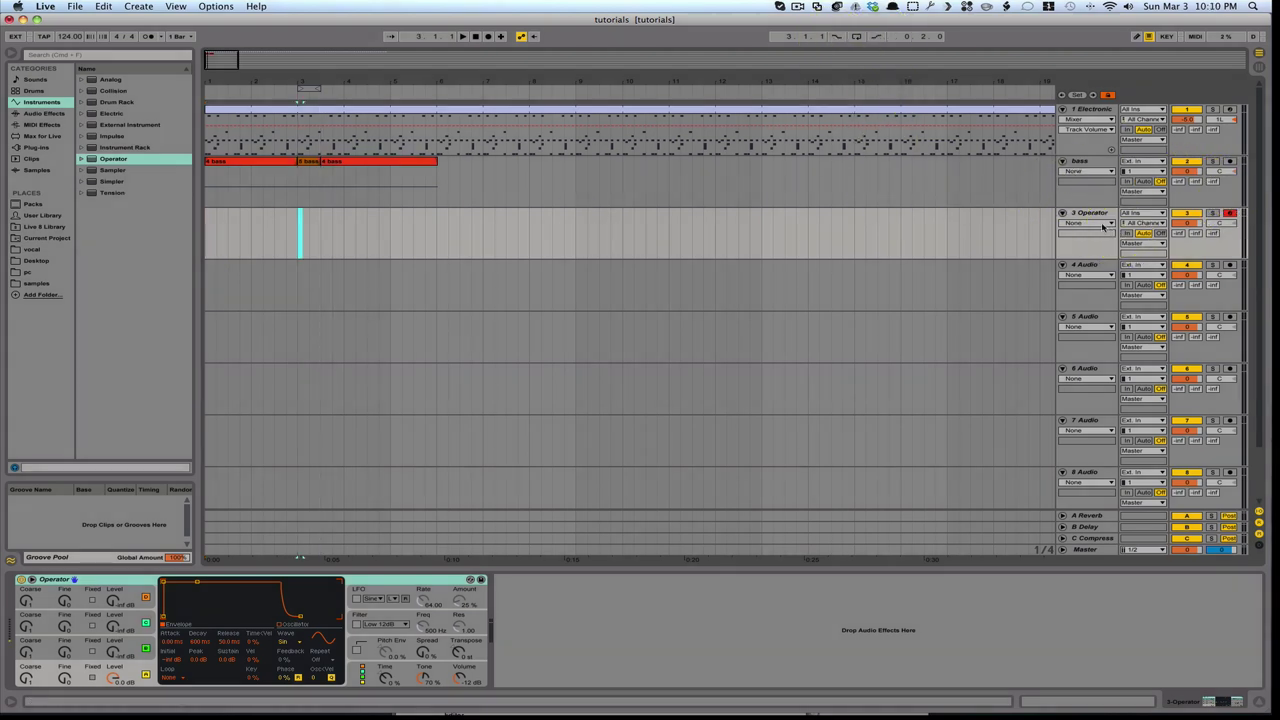
# - Move the insert marker back to 1.1.1 and start recording
pyautogui.click(206, 234)
pyautogui.click(234, 253)
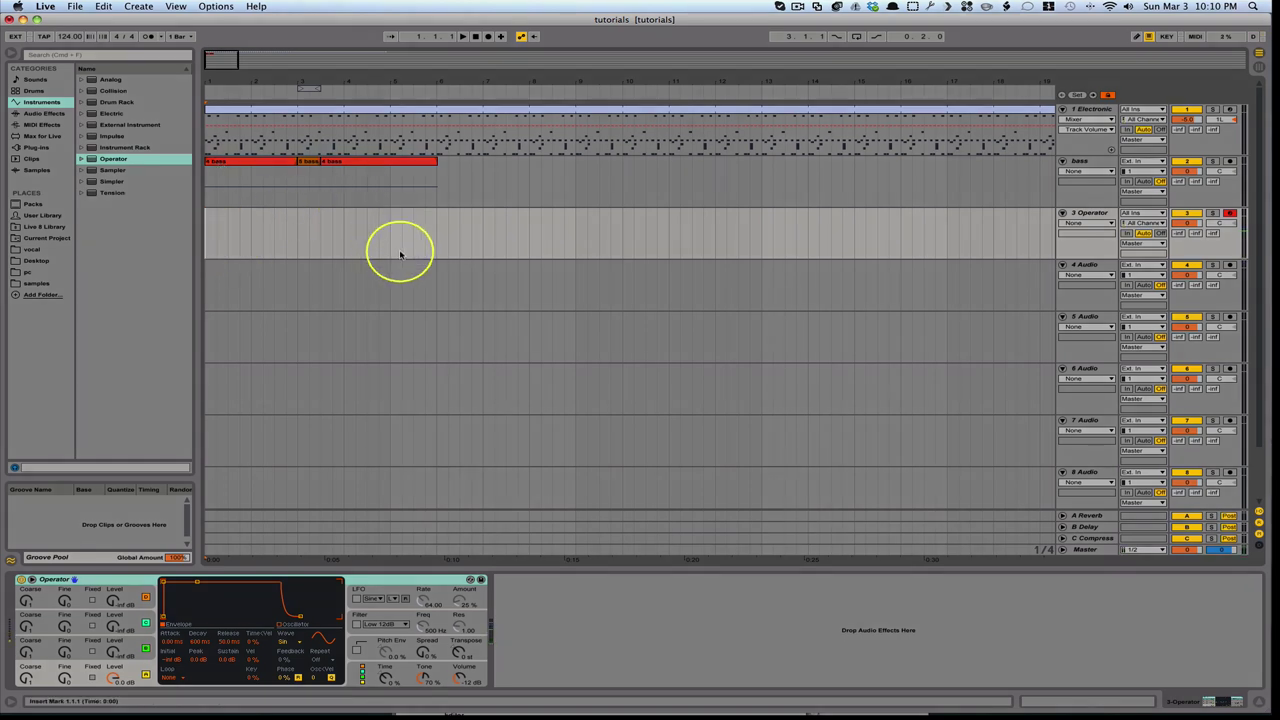
pyautogui.click(488, 37)
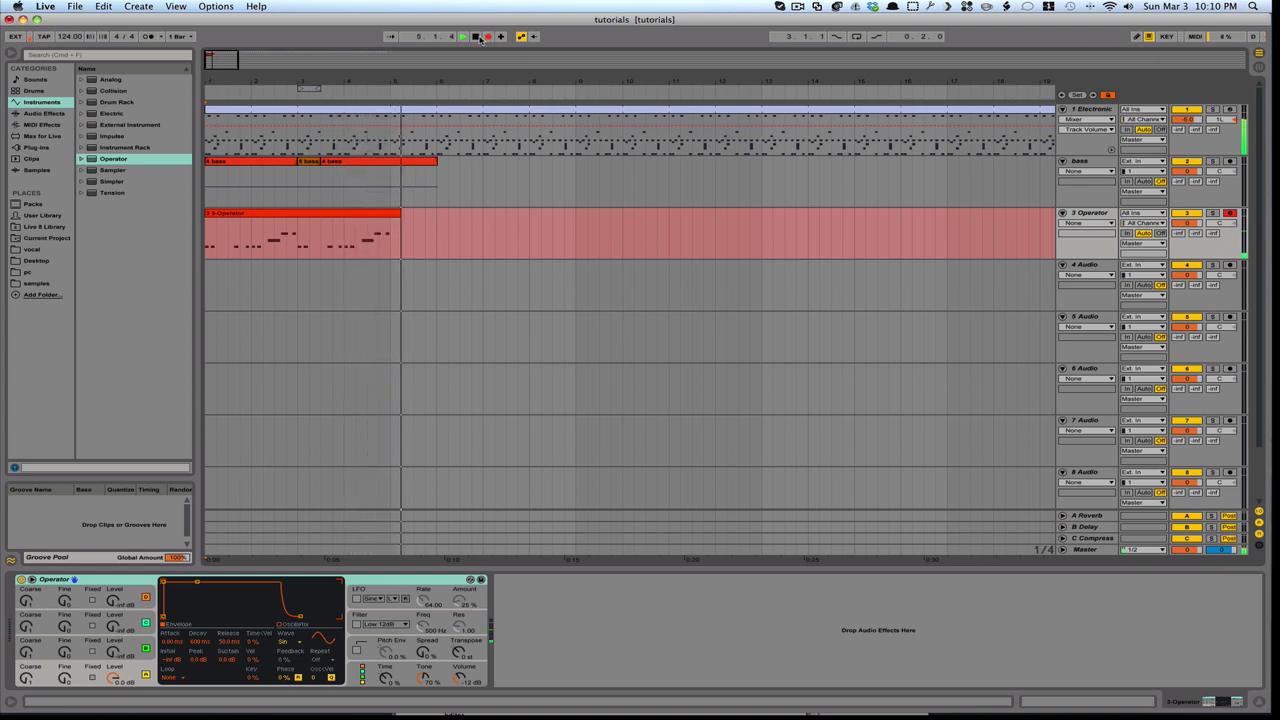
# - Stop recording, leaving an Operator MIDI clip from bar 1 to about bar 5
pyautogui.press('space')
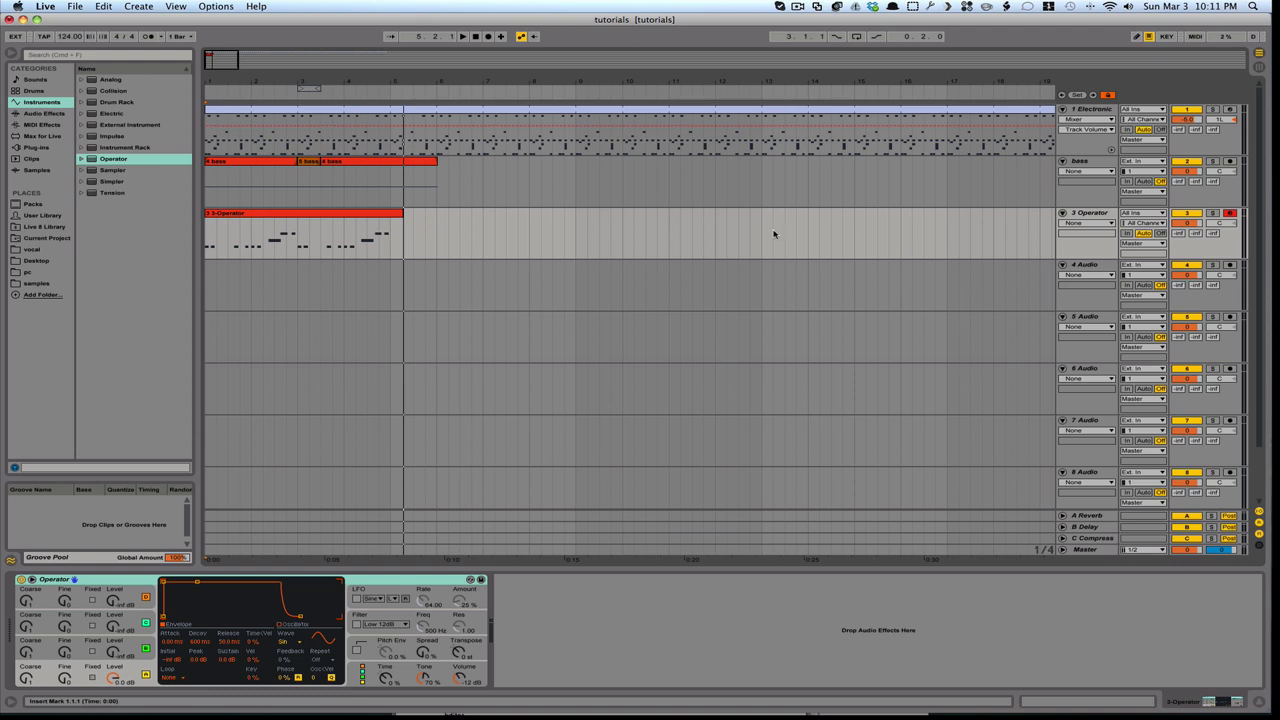
# - Select the Operator clip and zoom out to show the drum loop through bar 95
pyautogui.click(1092, 214)
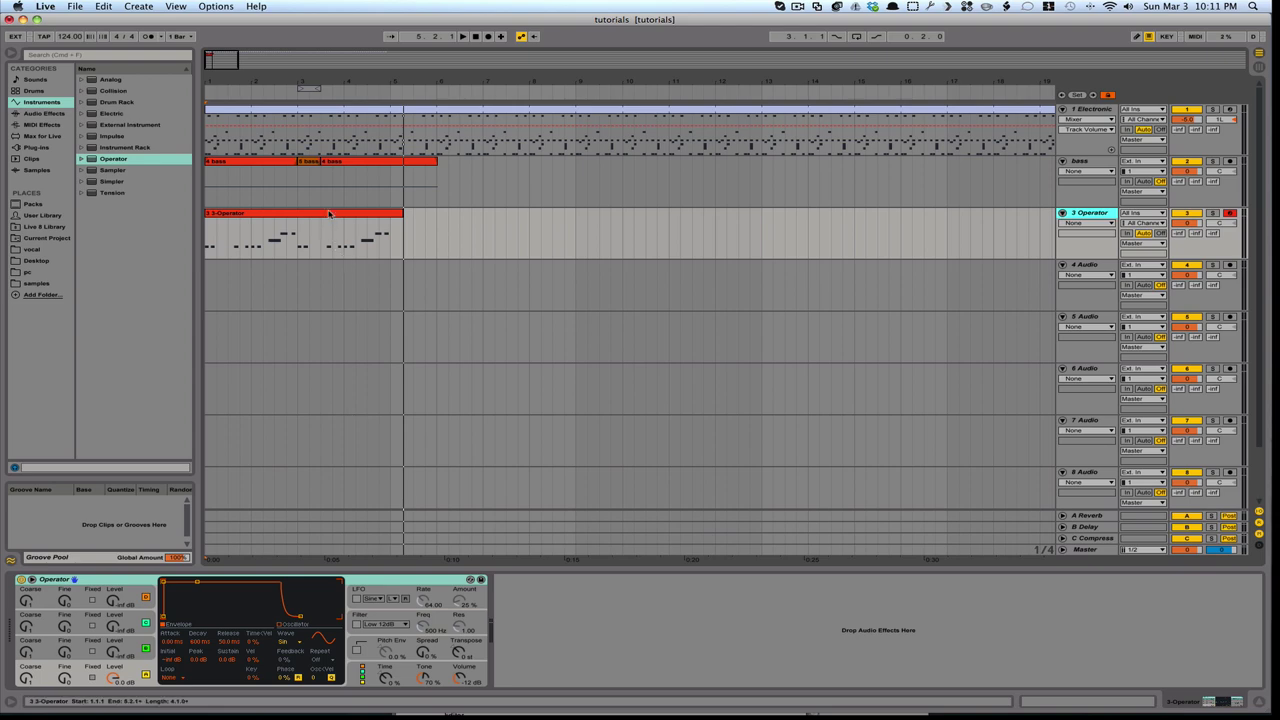
pyautogui.click(331, 214)
pyautogui.moveTo(706, 77); pyautogui.dragTo(209, 118)
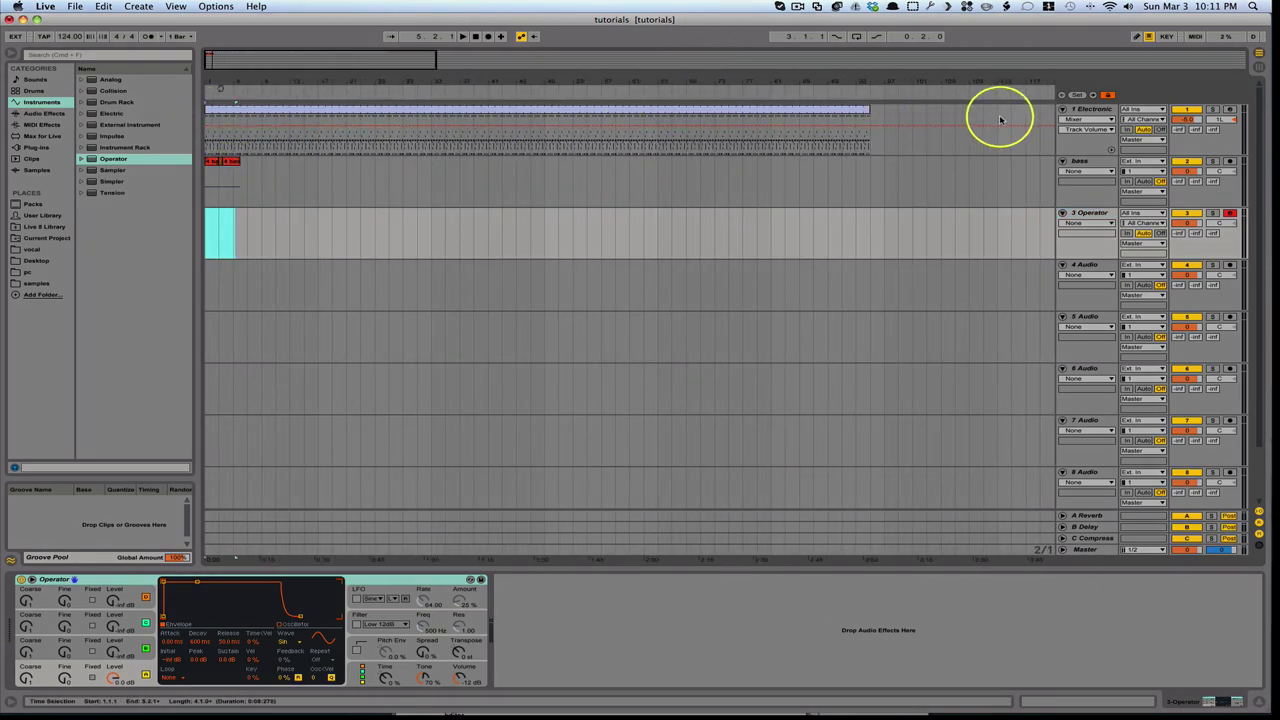
pyautogui.moveTo(942, 80); pyautogui.dragTo(789, 77)
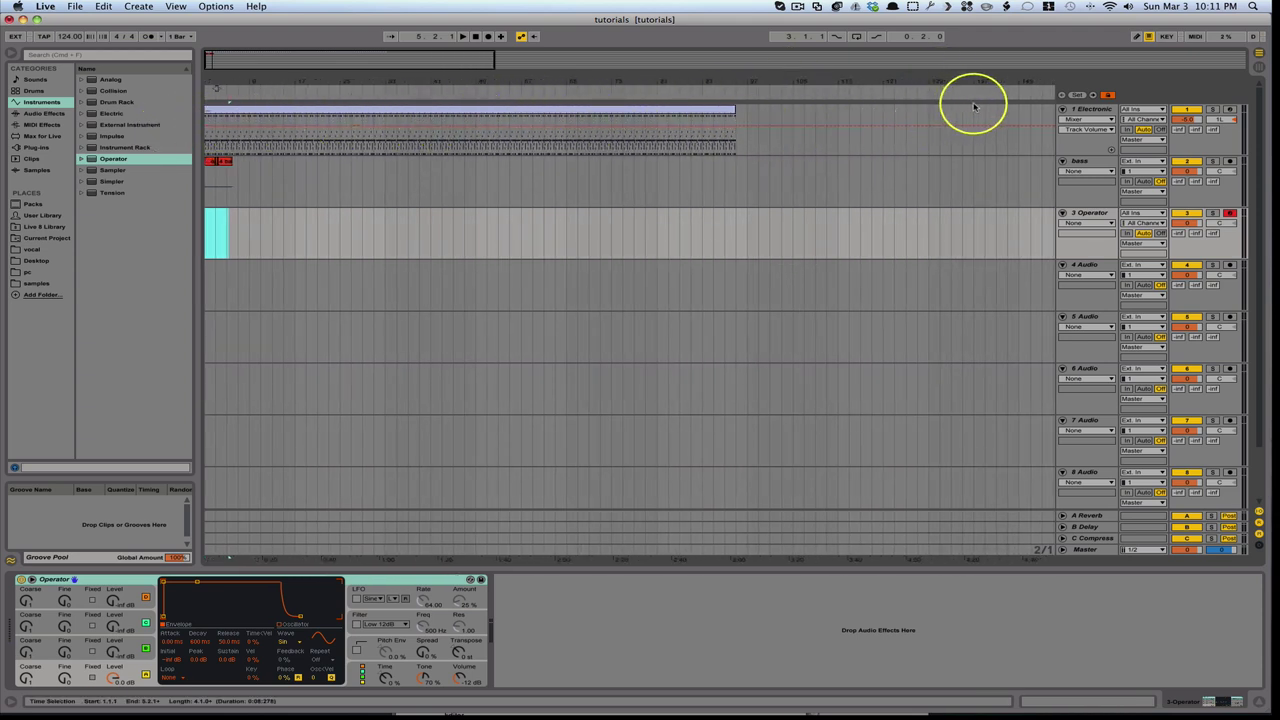
# - Add Song Tempo breakpoints dipping from 124 to 108.53 BPM near bar 33, then rising near bar 49
pyautogui.click(1063, 550)
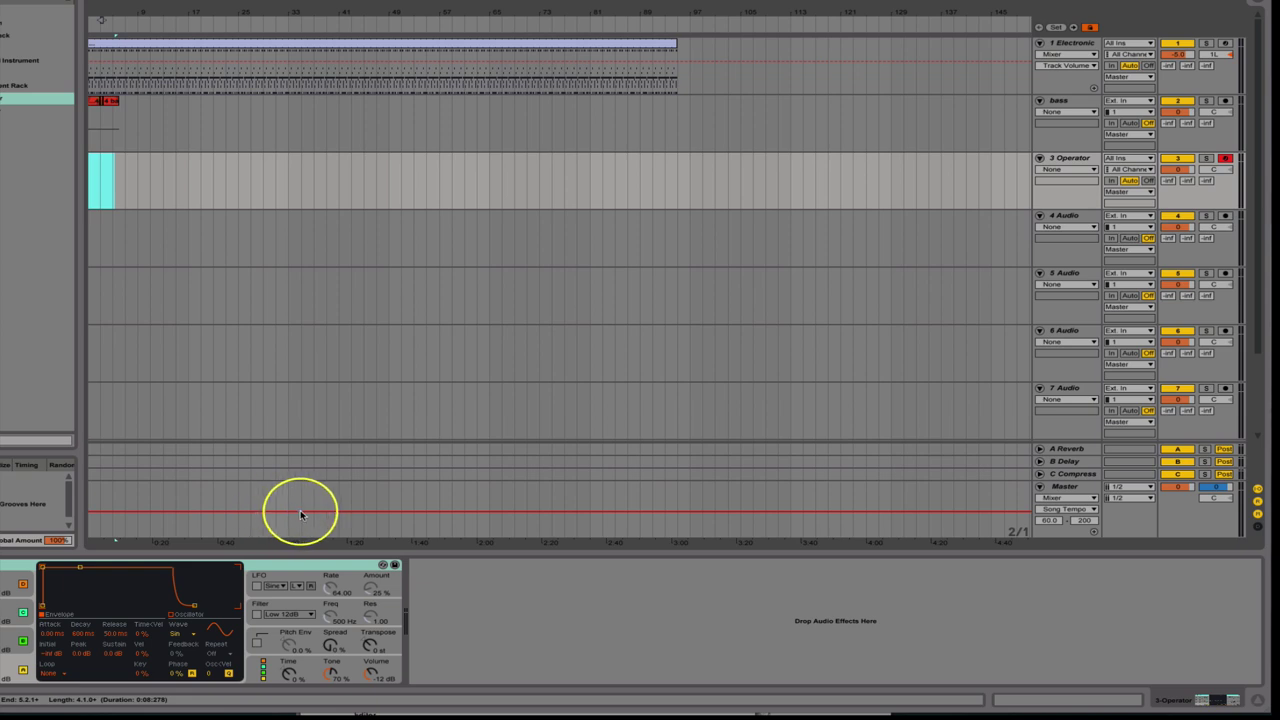
pyautogui.click(301, 514)
pyautogui.click(301, 513)
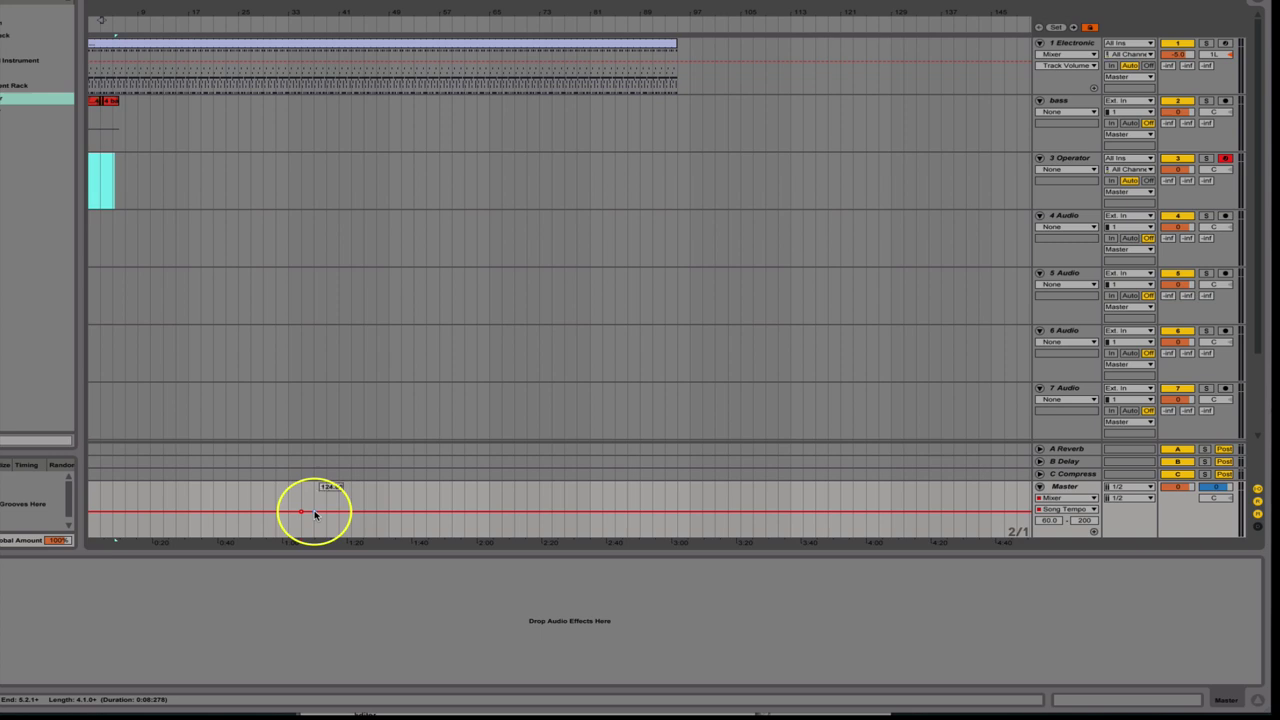
pyautogui.moveTo(314, 514); pyautogui.dragTo(314, 517)
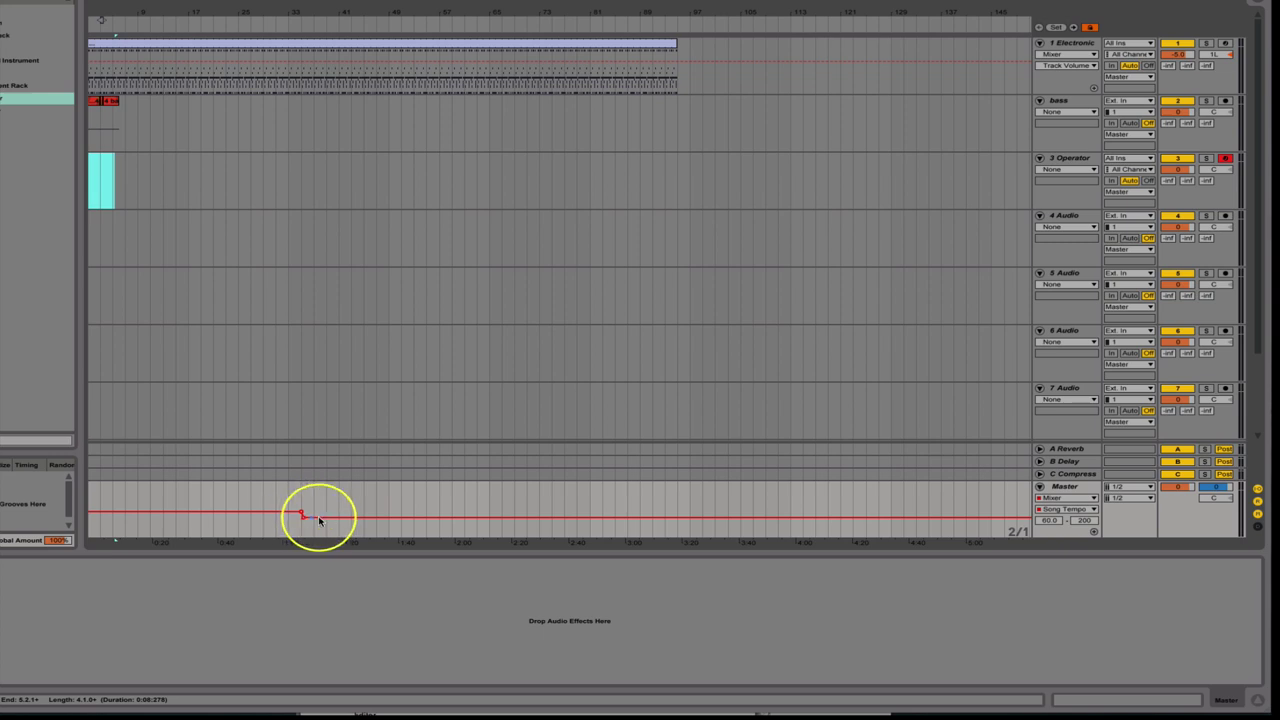
pyautogui.click(399, 516)
pyautogui.moveTo(414, 518); pyautogui.dragTo(193, 504)
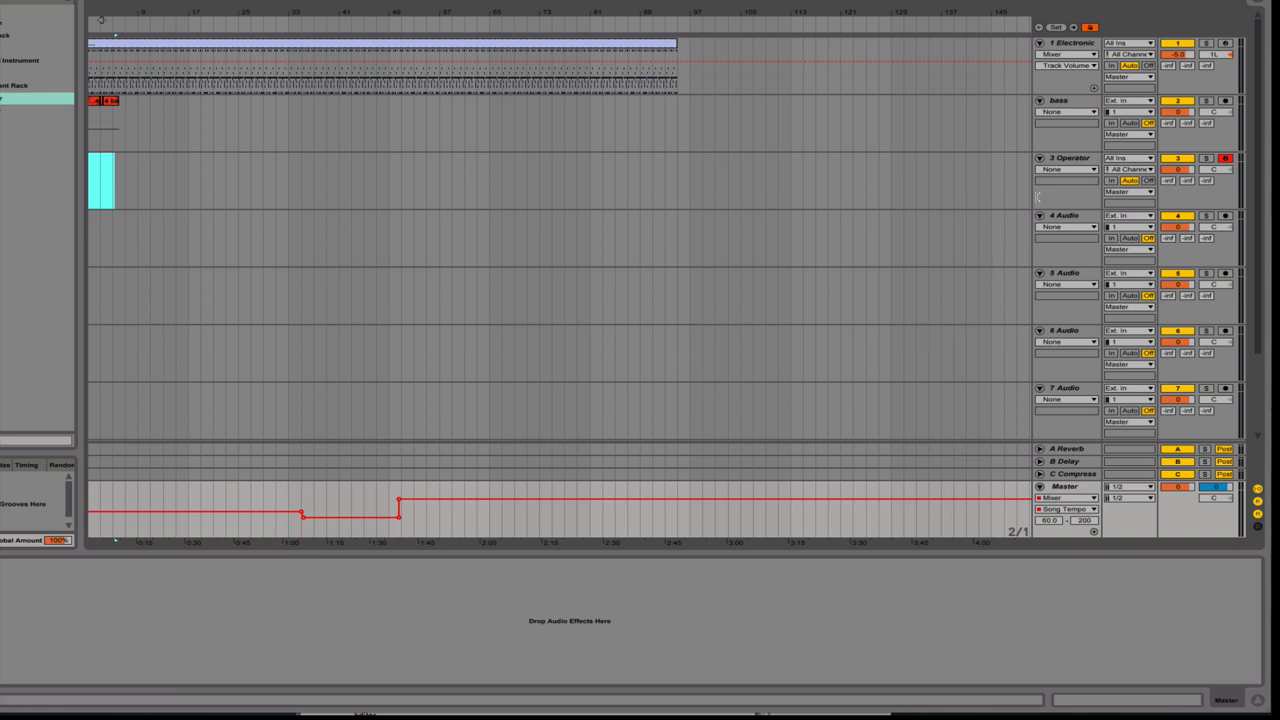
# - Delete the Operator track, then inspect the example rack's Operator and Tal-Elek7ro chains
pyautogui.click(1072, 160)
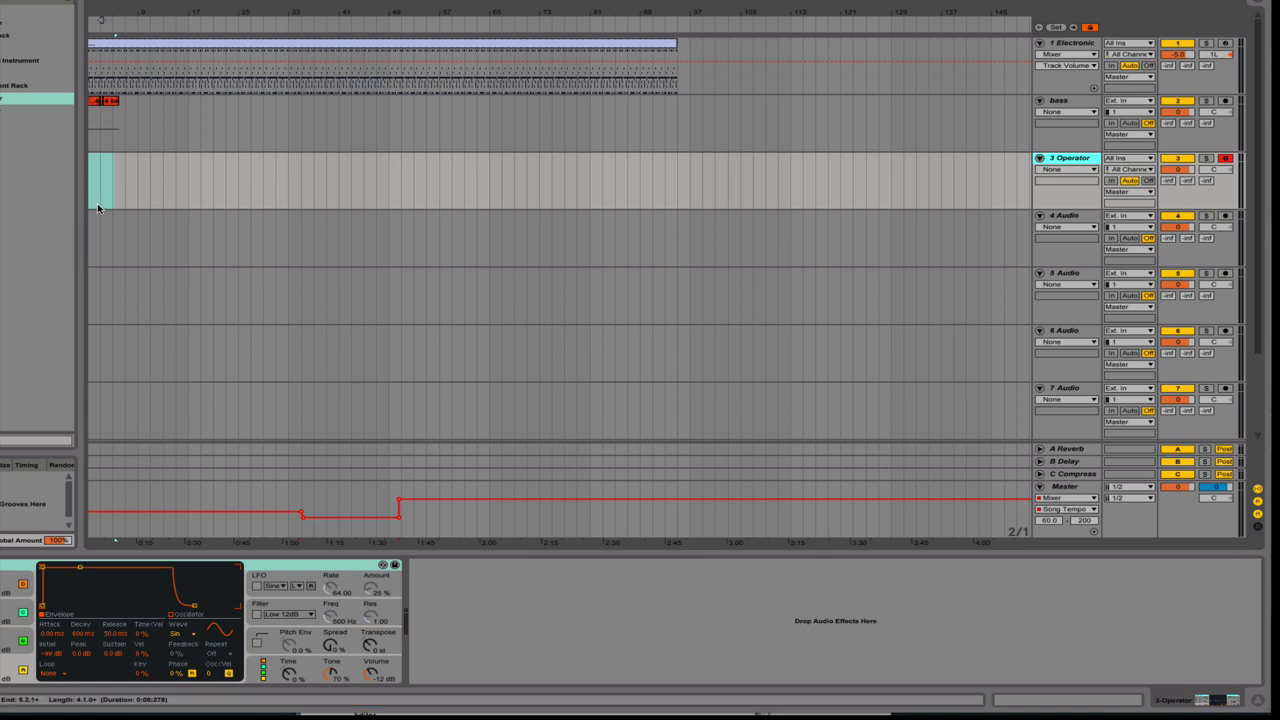
pyautogui.press('Delete')
pyautogui.click(1040, 435)
pyautogui.click(1074, 390)
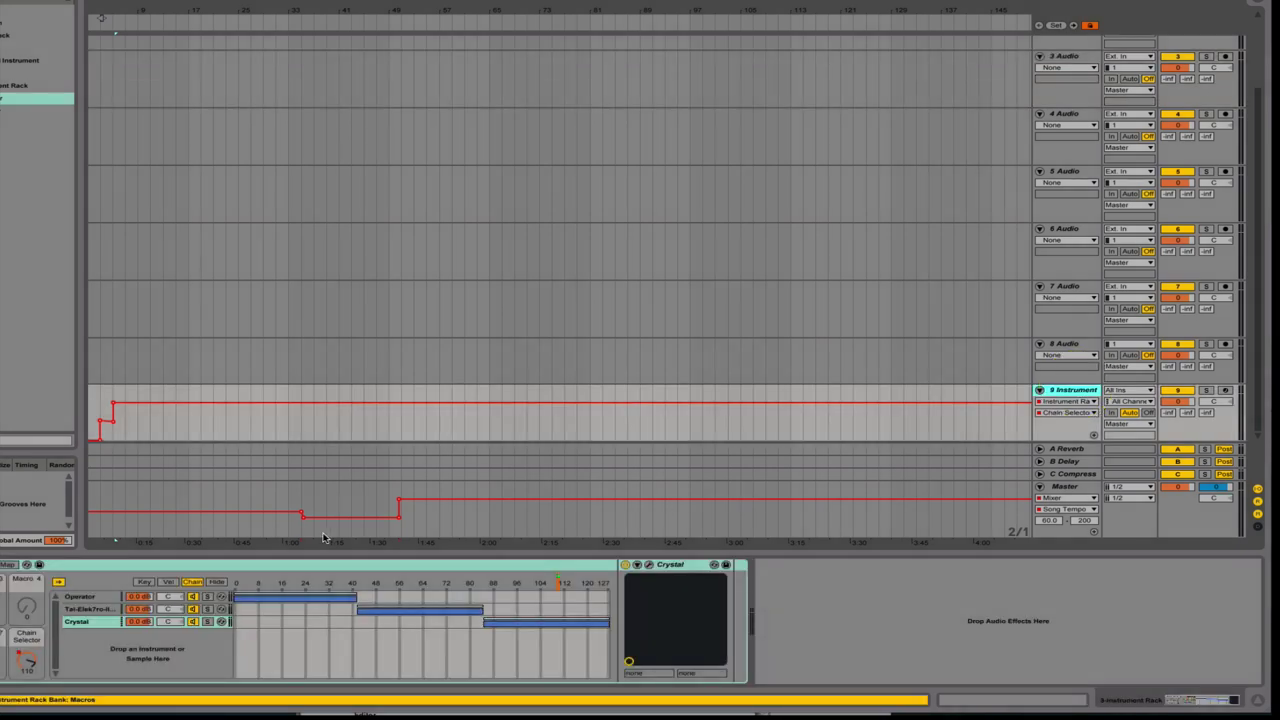
pyautogui.click(103, 599)
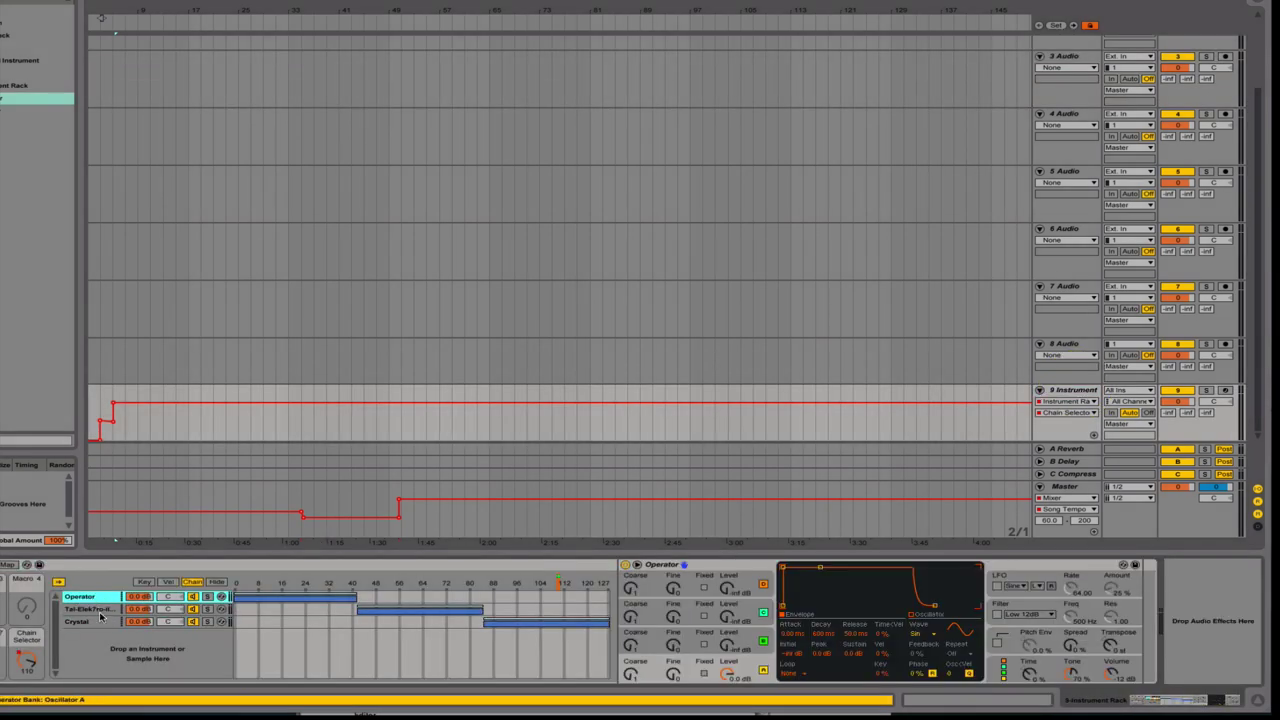
pyautogui.click(100, 610)
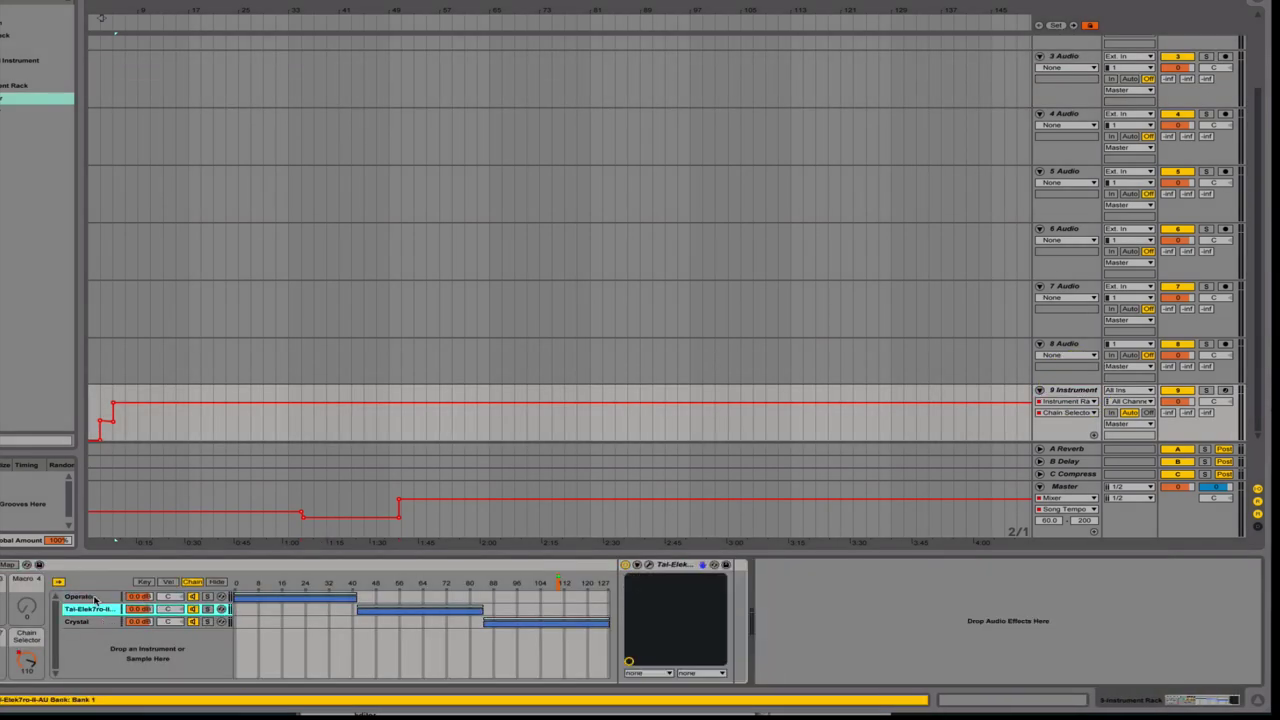
pyautogui.click(94, 598)
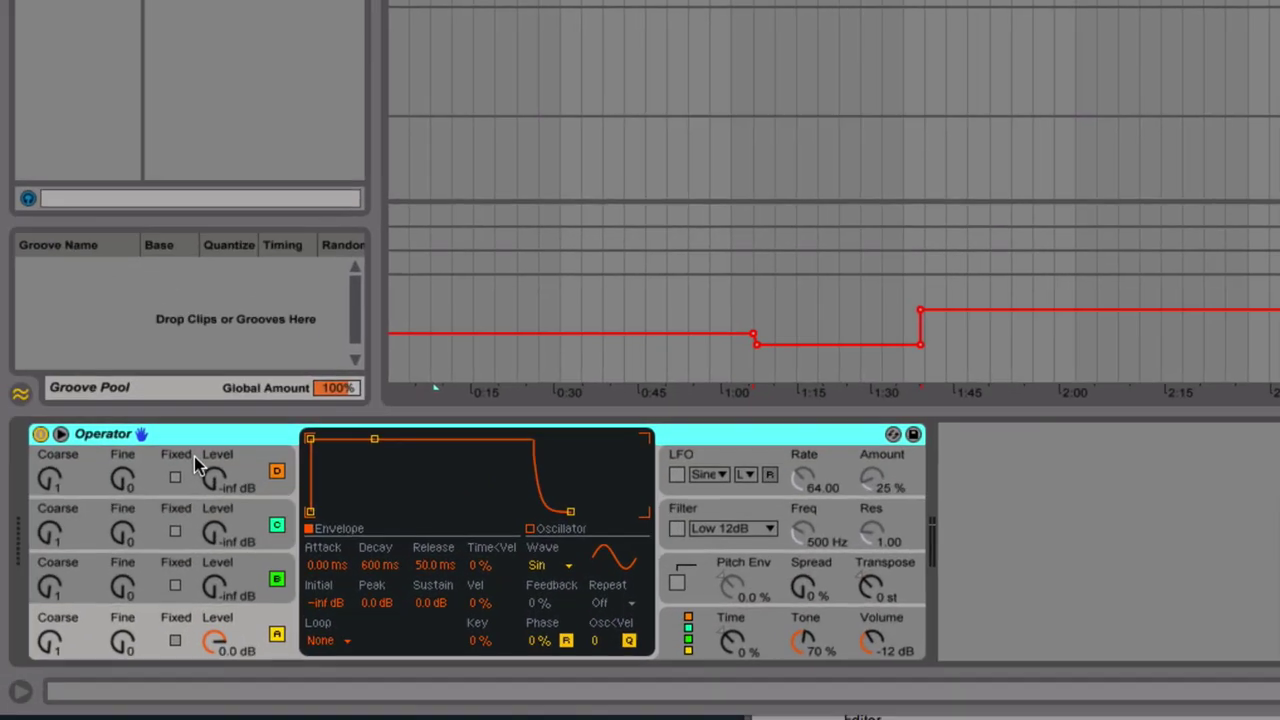
# - Wrap Operator in an Instrument Rack and add Tal-Elek7ro-II-AU as a second chain
pyautogui.hotkey('ctrl', 'g')
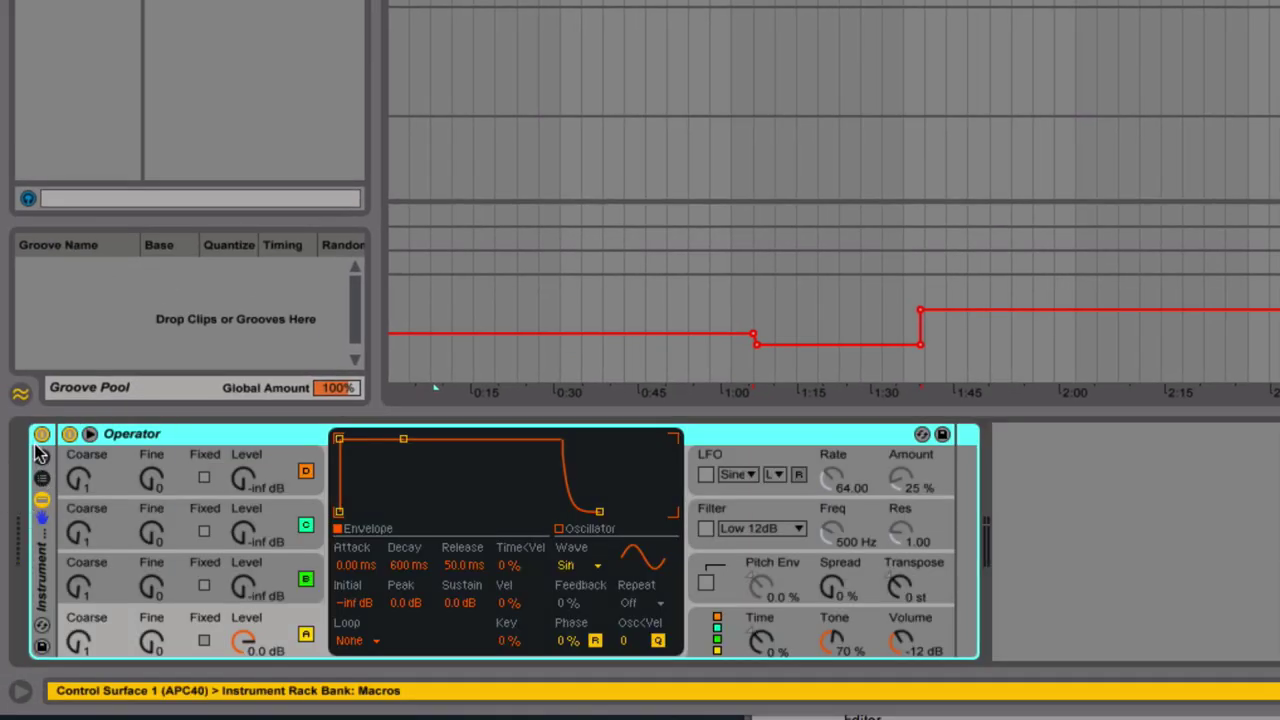
pyautogui.click(41, 480)
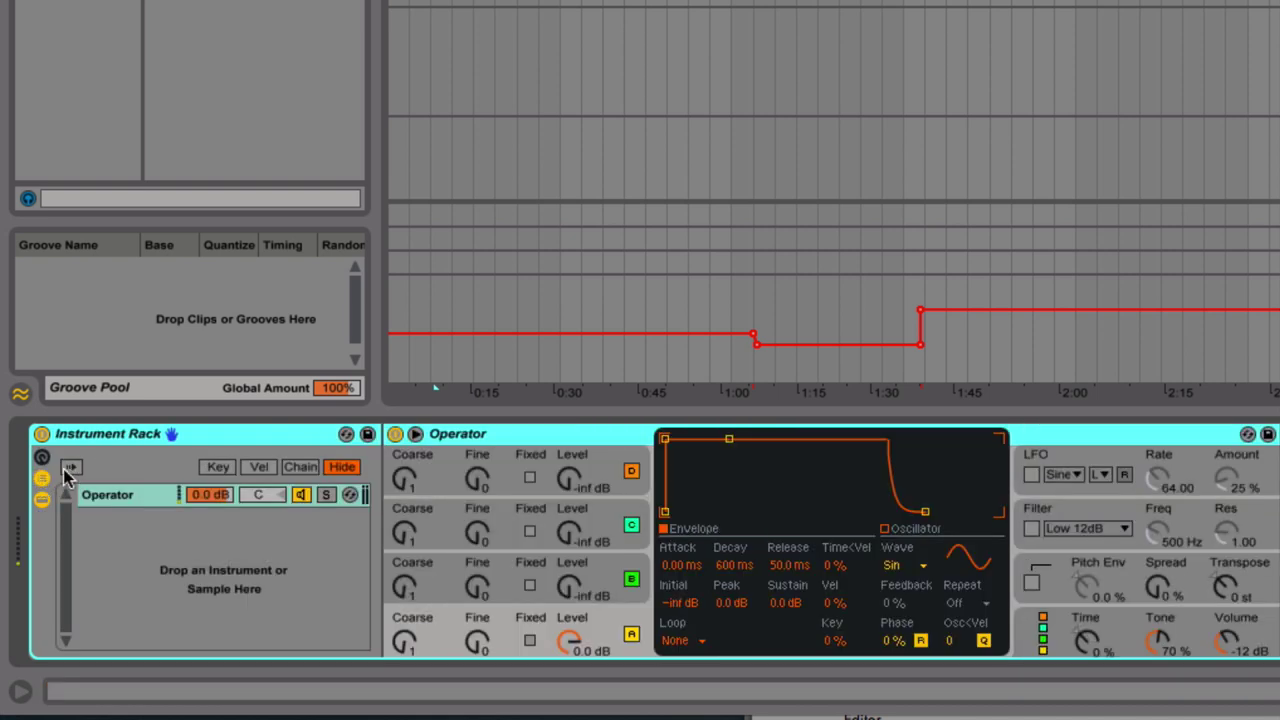
pyautogui.click(115, 497)
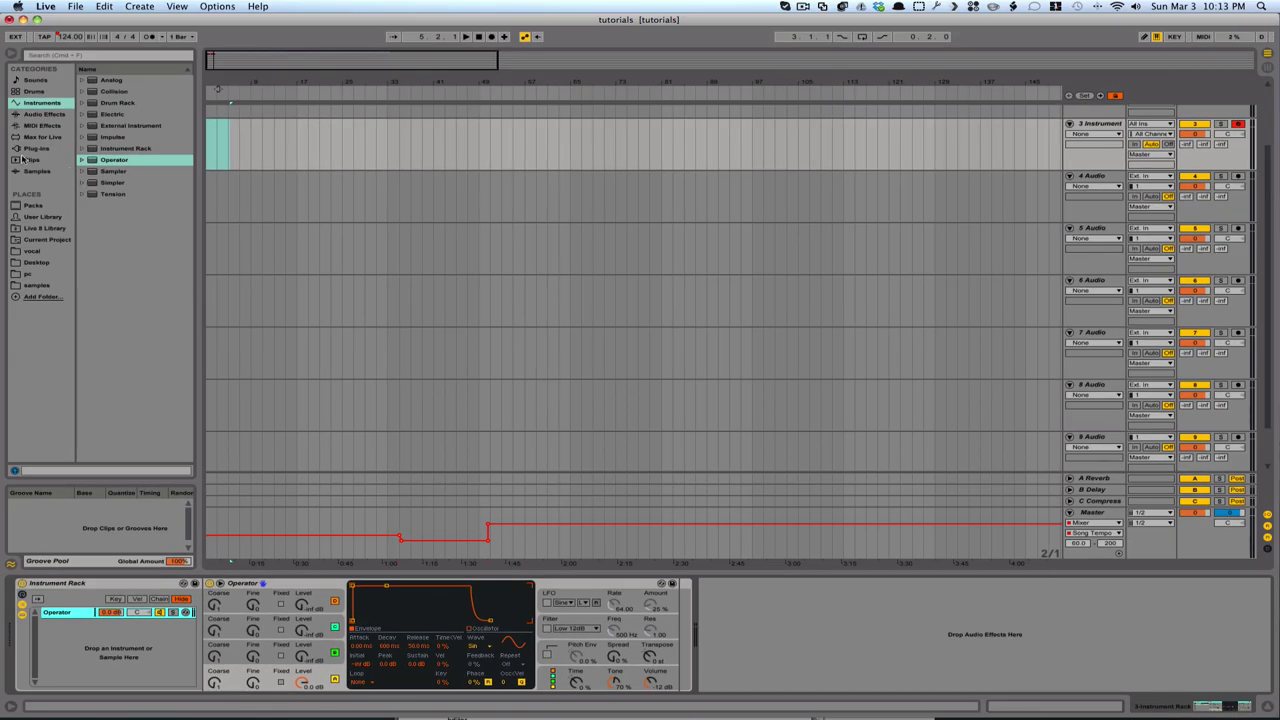
pyautogui.click(36, 149)
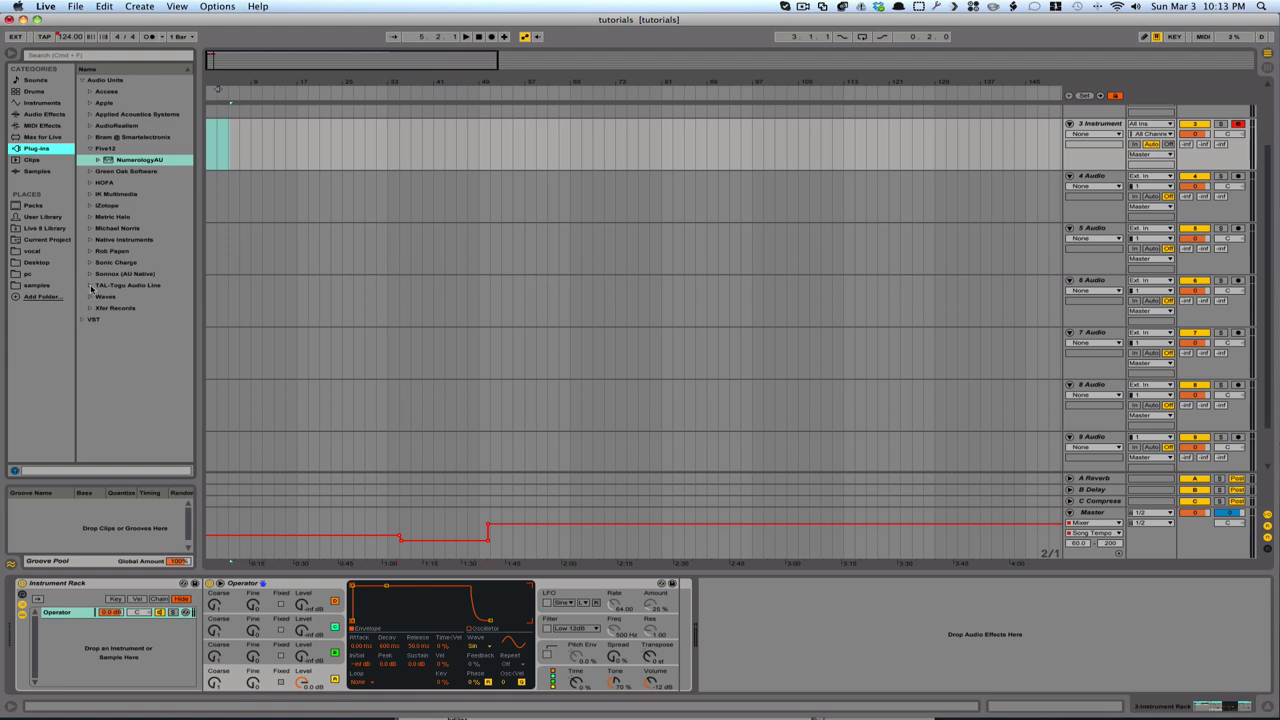
pyautogui.click(88, 286)
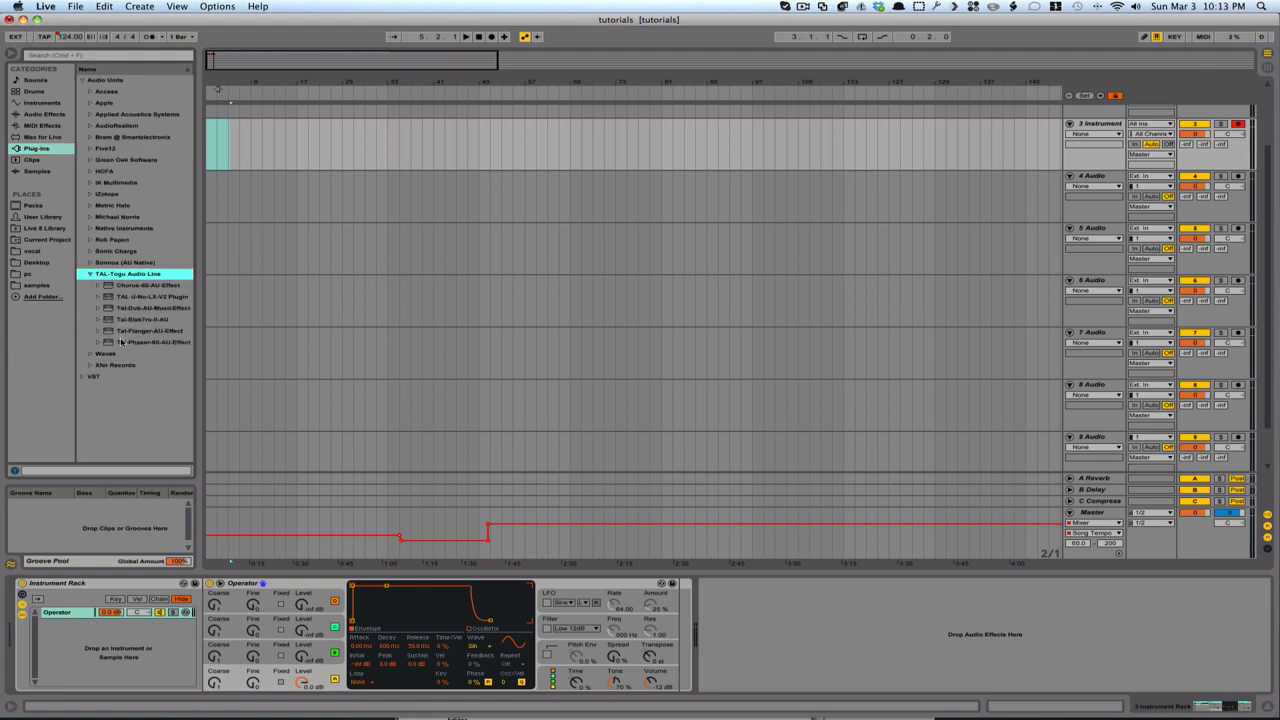
pyautogui.moveTo(135, 319); pyautogui.dragTo(88, 623)
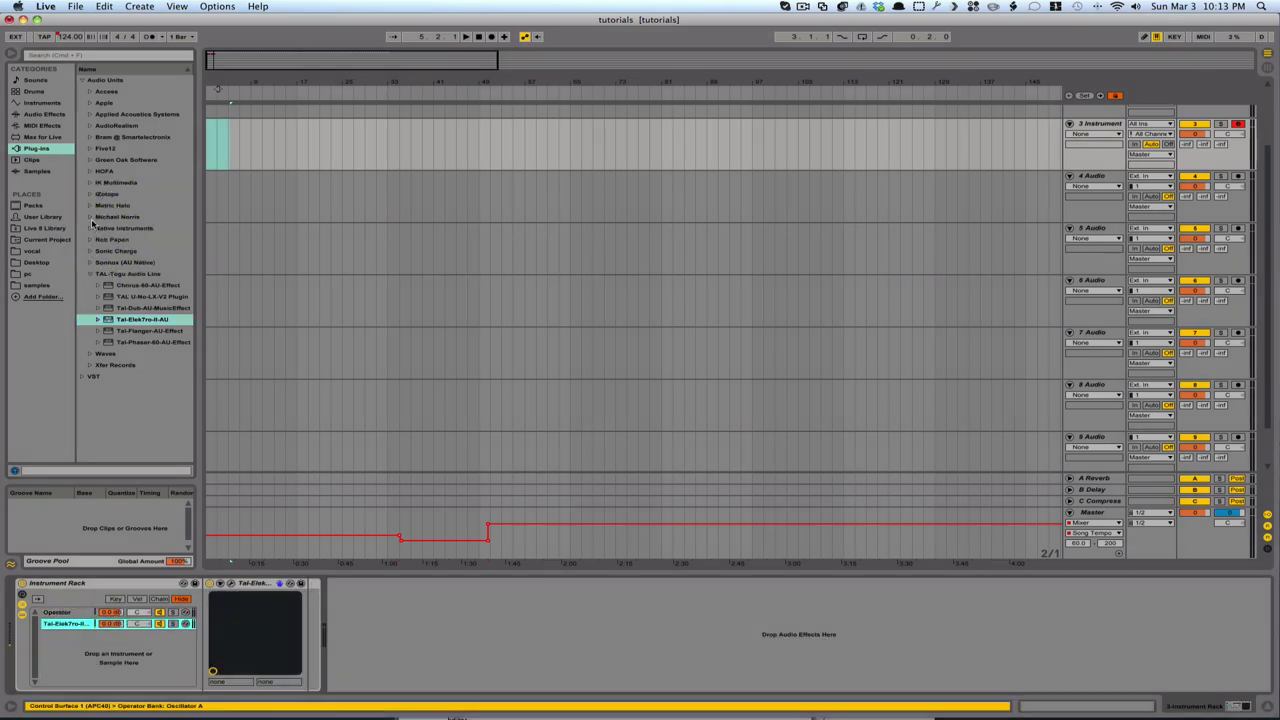
# - Add FM8 from Native Instruments as a third chain and check each chain's device
pyautogui.click(90, 228)
pyautogui.moveTo(108, 276); pyautogui.dragTo(117, 660)
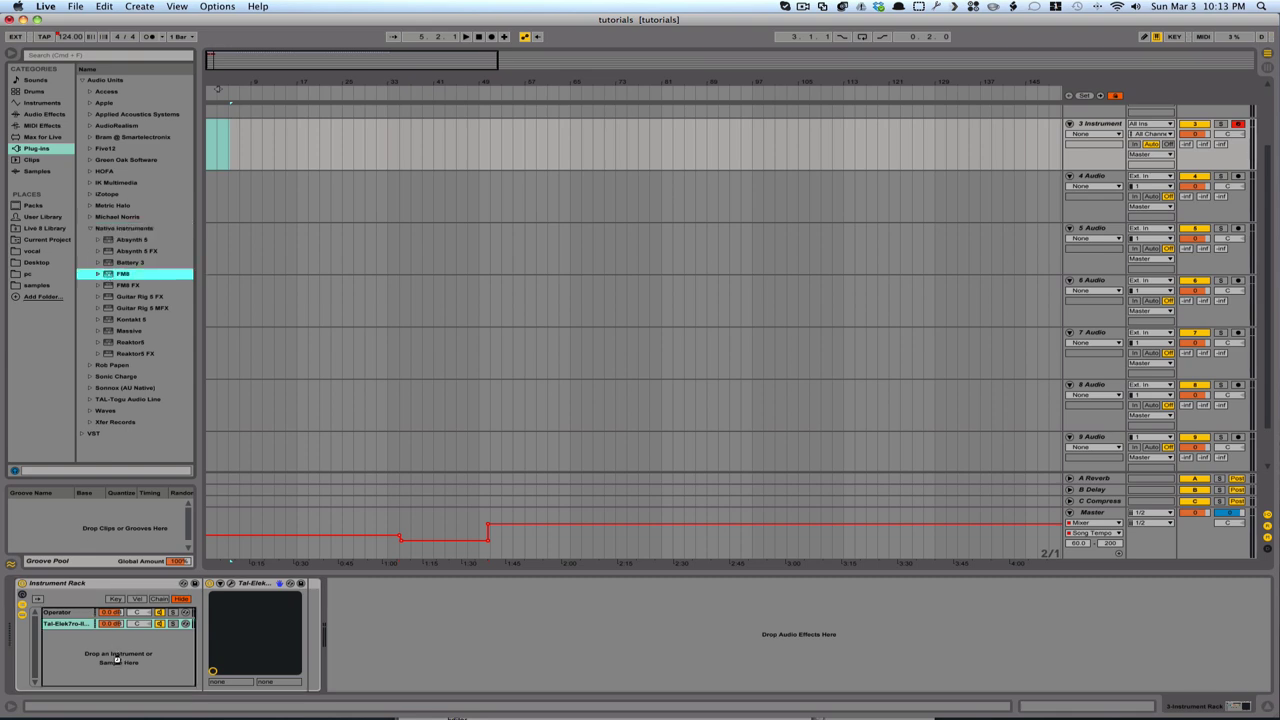
pyautogui.moveTo(117, 660); pyautogui.dragTo(117, 660)
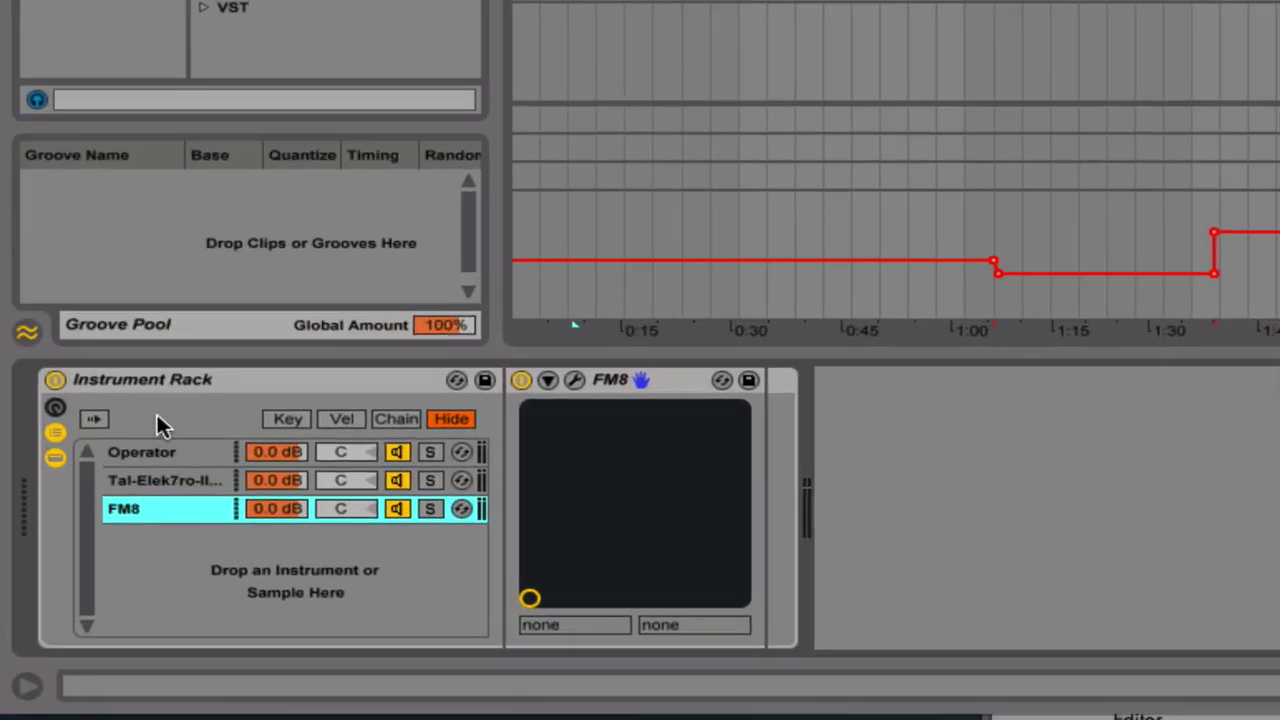
pyautogui.click(135, 450)
pyautogui.click(147, 480)
pyautogui.click(155, 510)
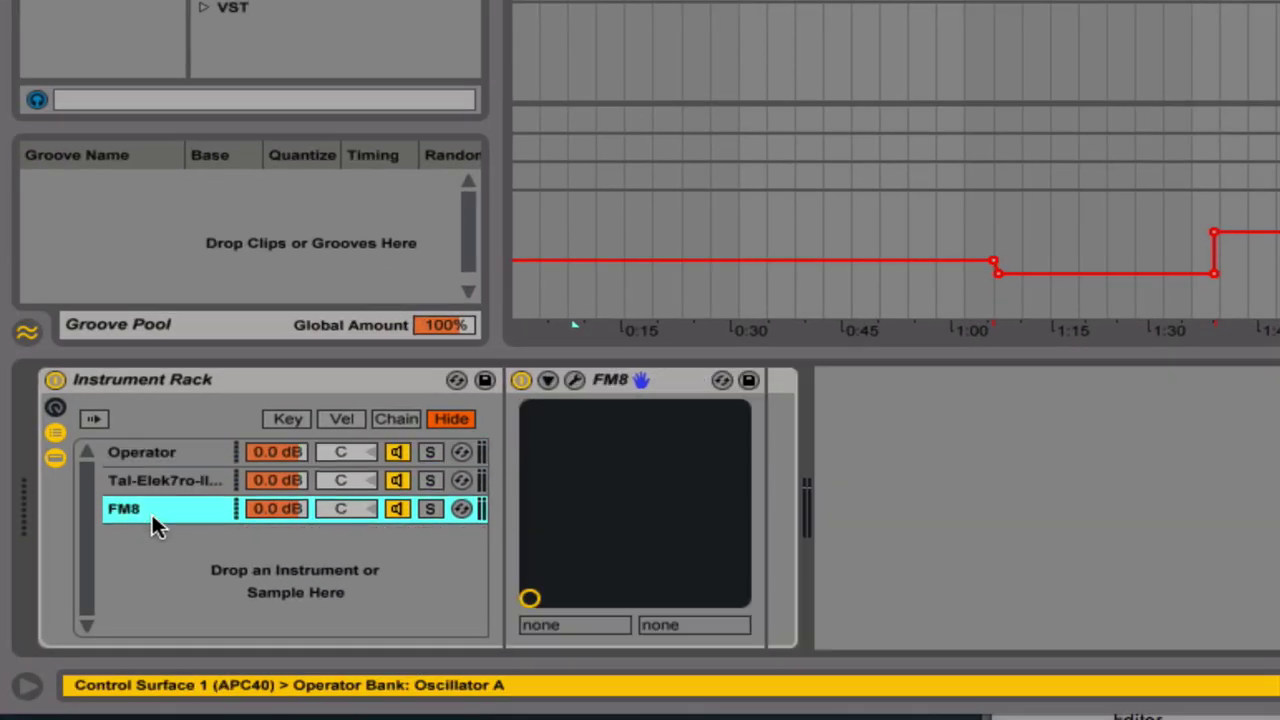
pyautogui.click(150, 381)
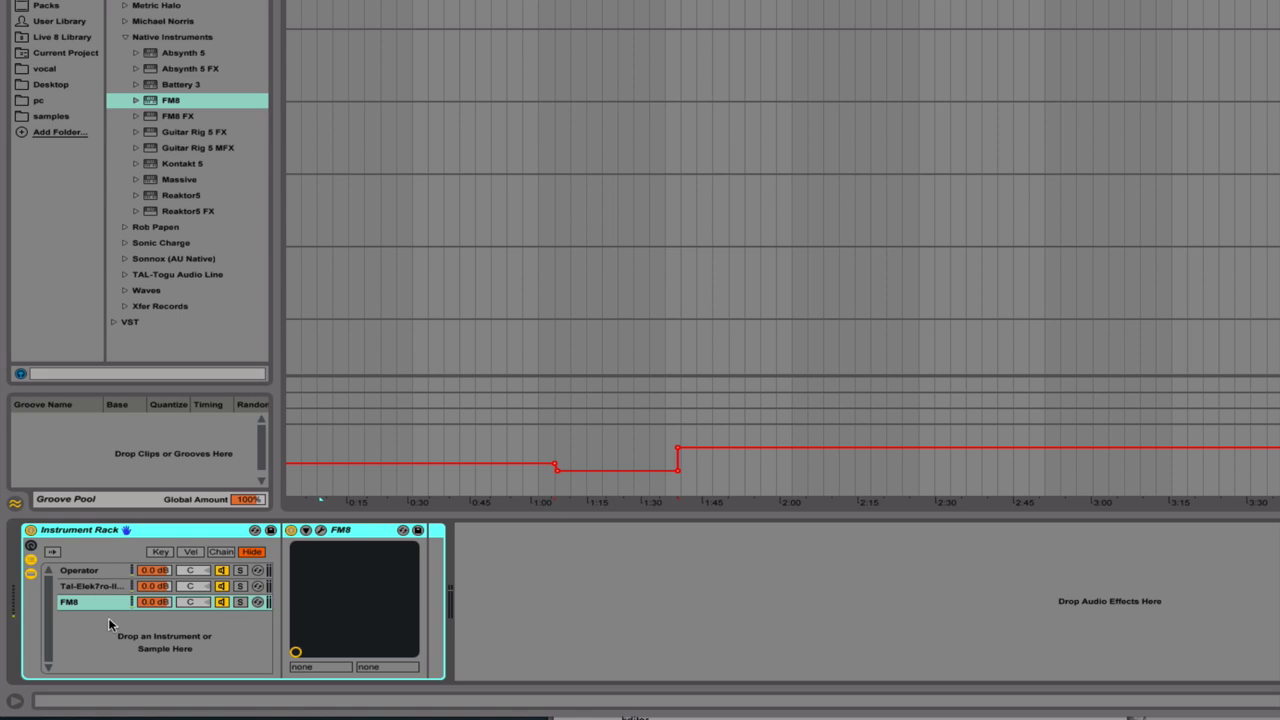
# - Distribute the chain selector zones equally across Operator, TAL and FM8, then map the selector to Macro 8
pyautogui.click(80, 570)
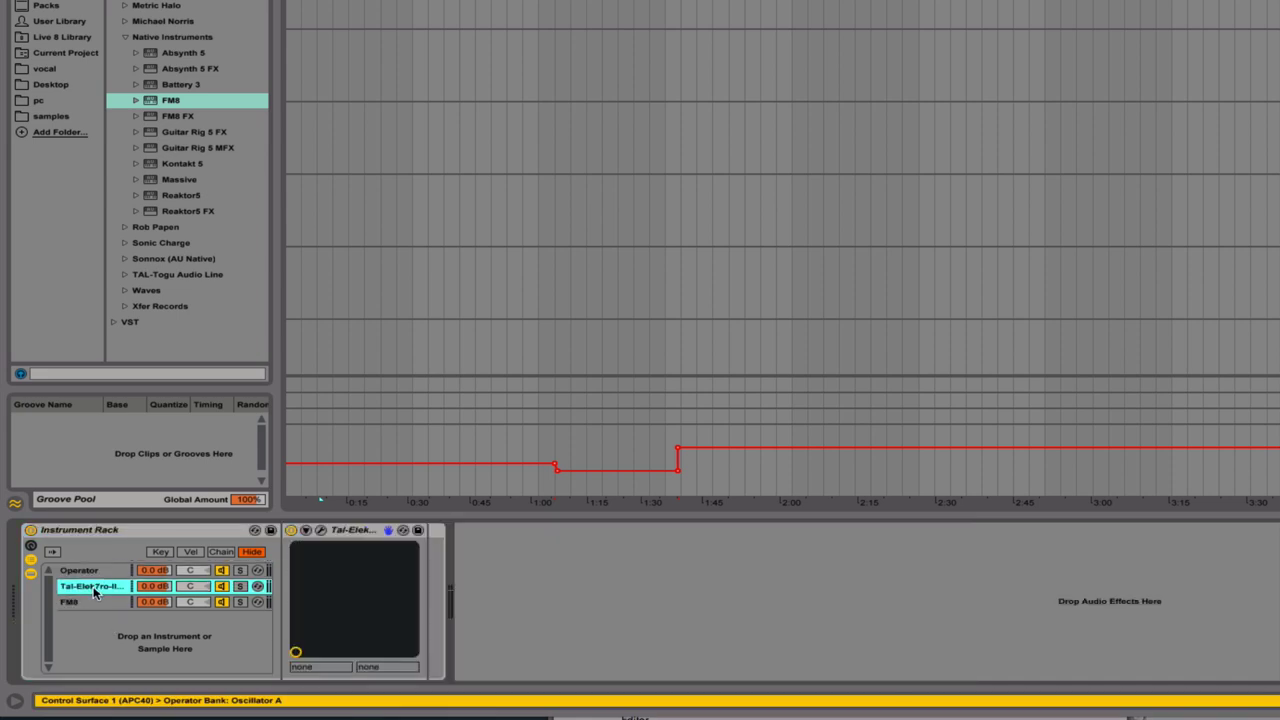
pyautogui.click(221, 553)
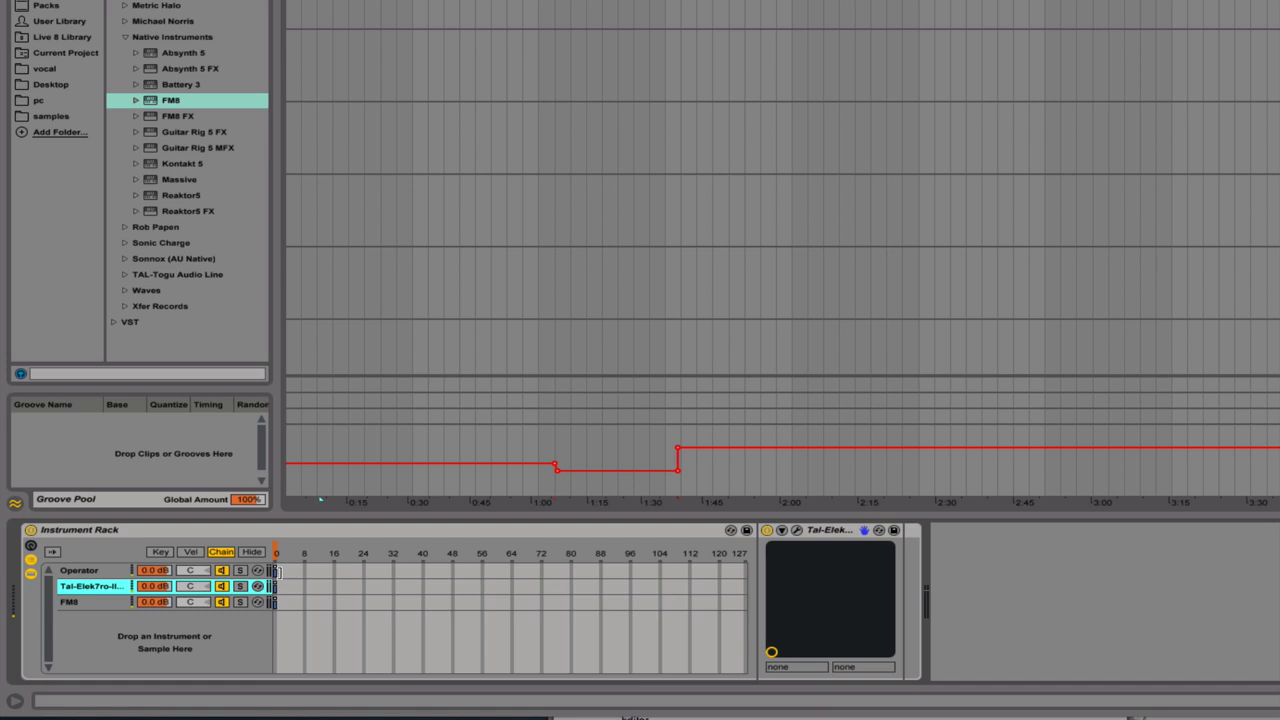
pyautogui.moveTo(275, 570); pyautogui.dragTo(757, 570)
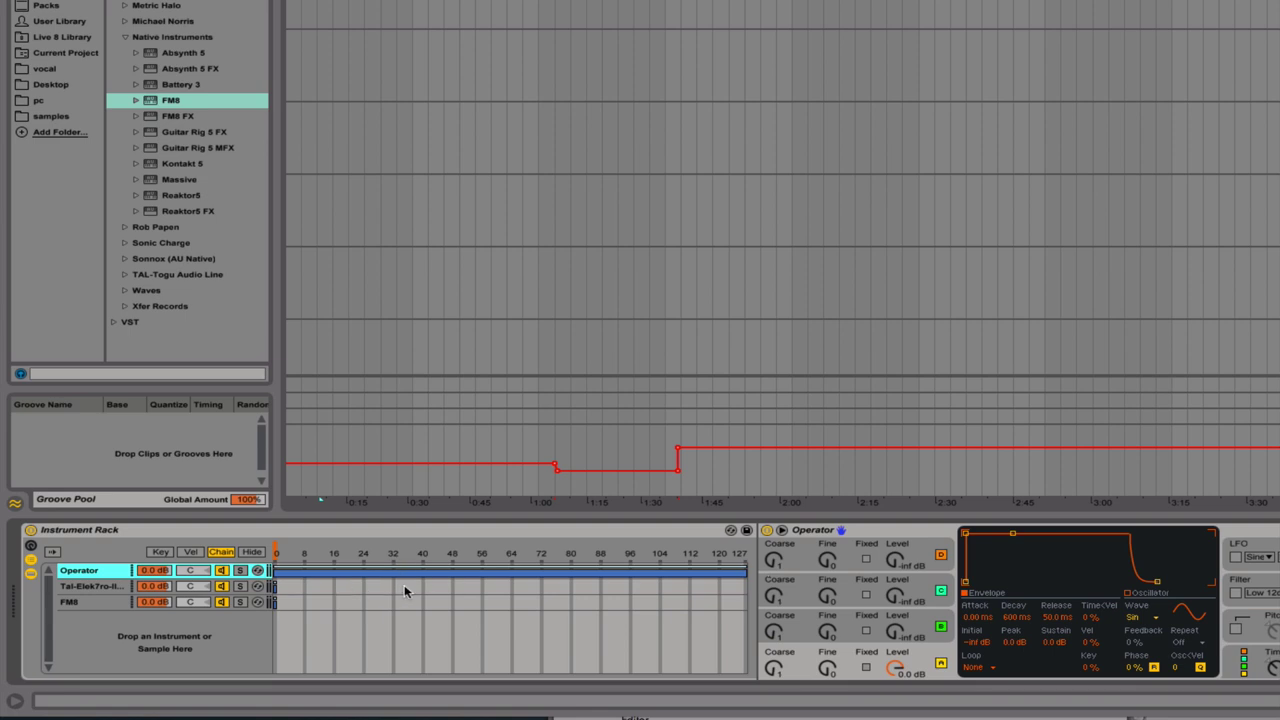
pyautogui.rightClick(390, 555)
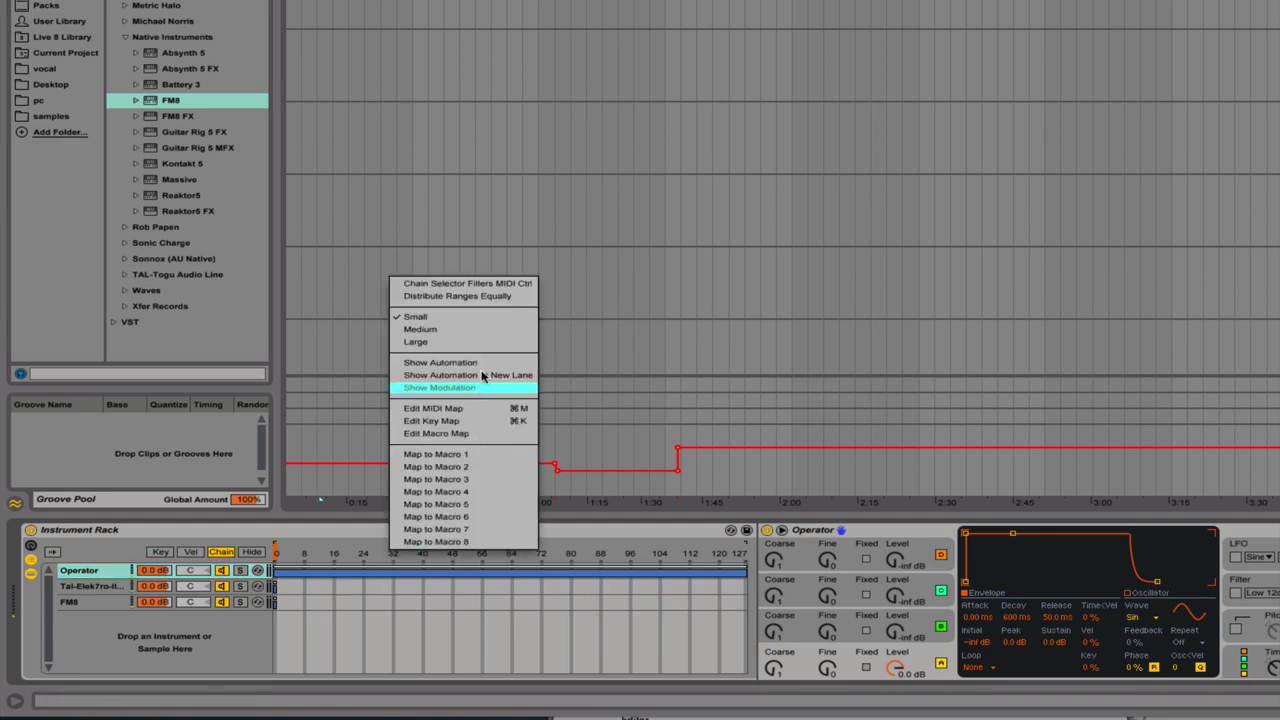
pyautogui.click(478, 296)
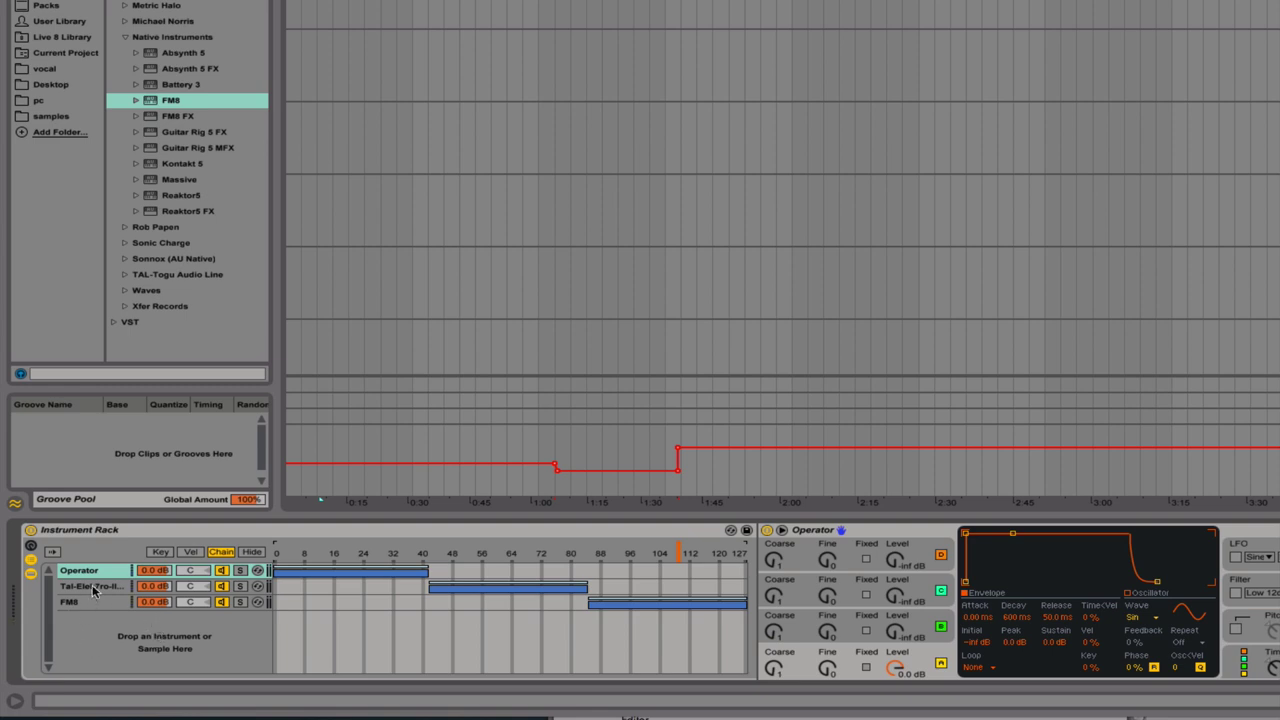
pyautogui.rightClick(679, 556)
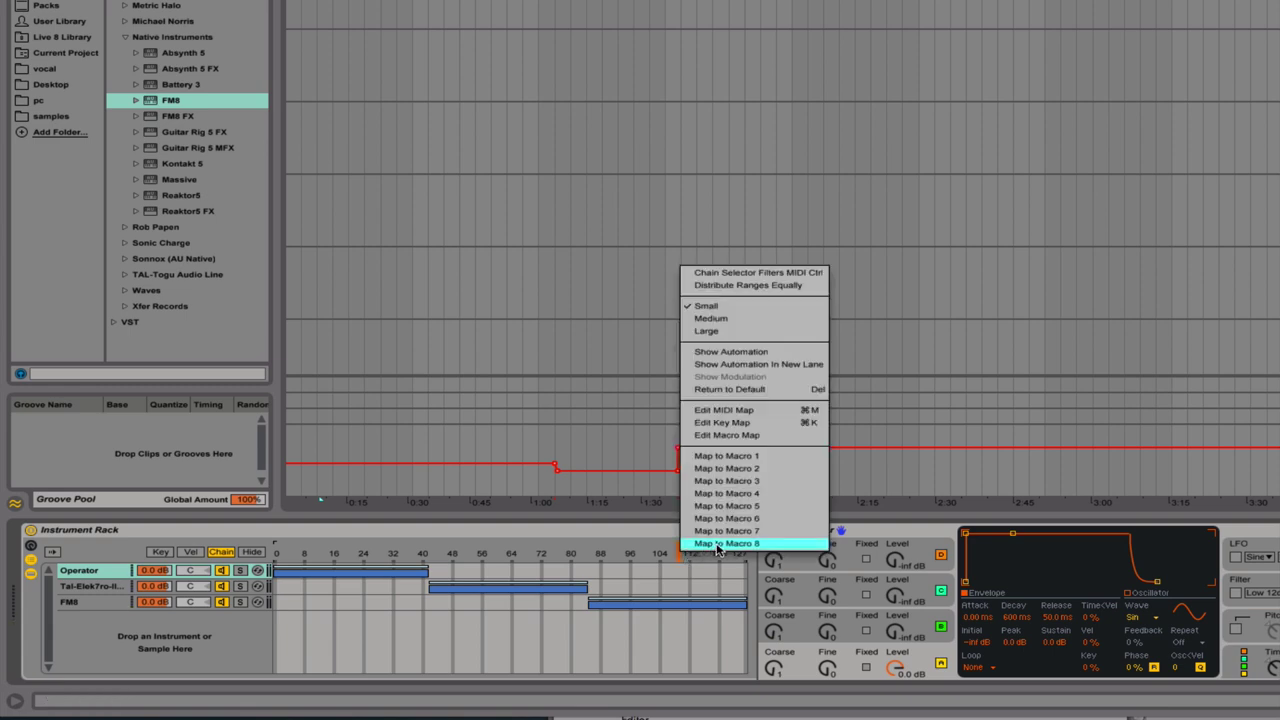
pyautogui.click(716, 545)
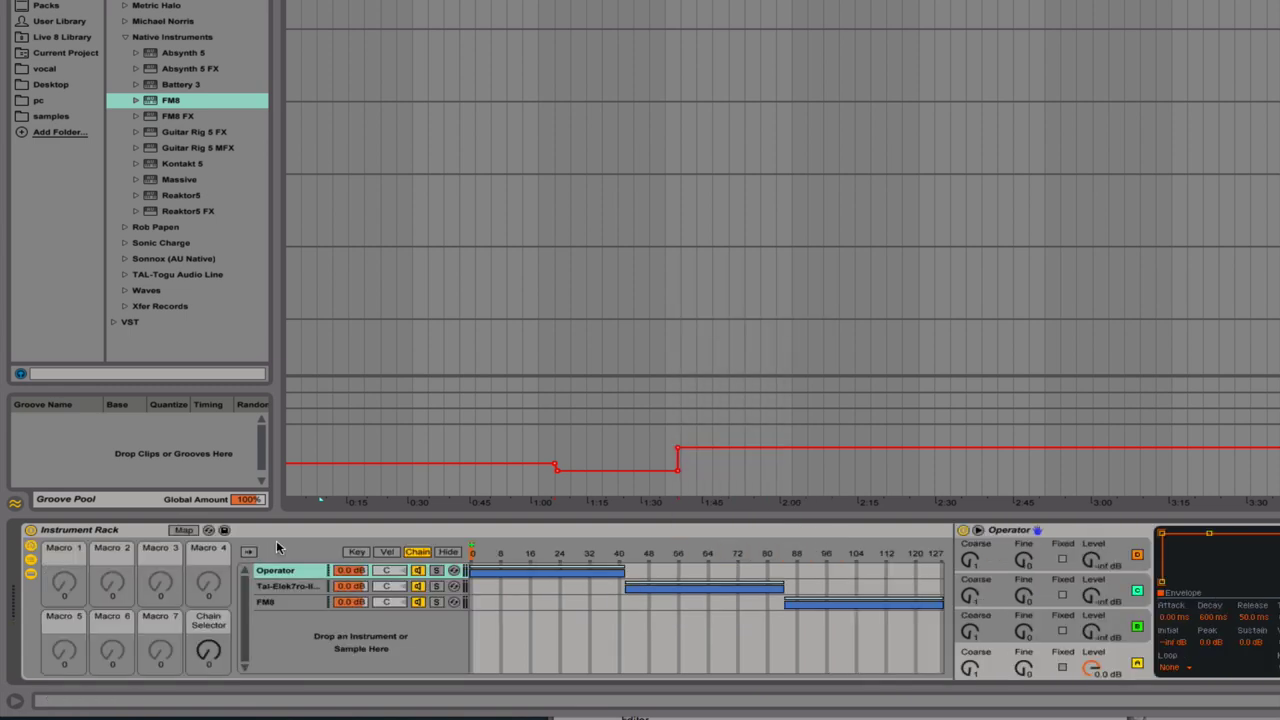
# - Sweep the Chain Selector macro up to FM8, then back down to the TAL chain
pyautogui.rightClick(207, 628)
pyautogui.click(219, 628)
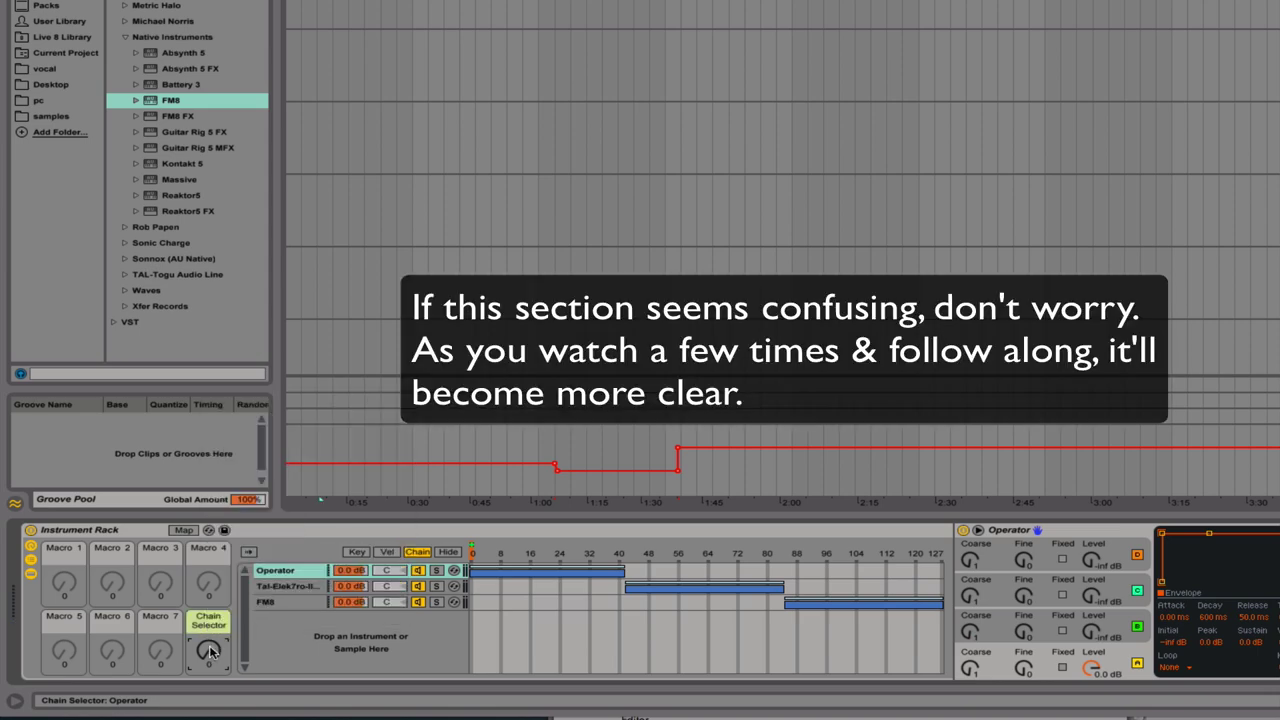
pyautogui.moveTo(210, 651); pyautogui.dragTo(210, 610)
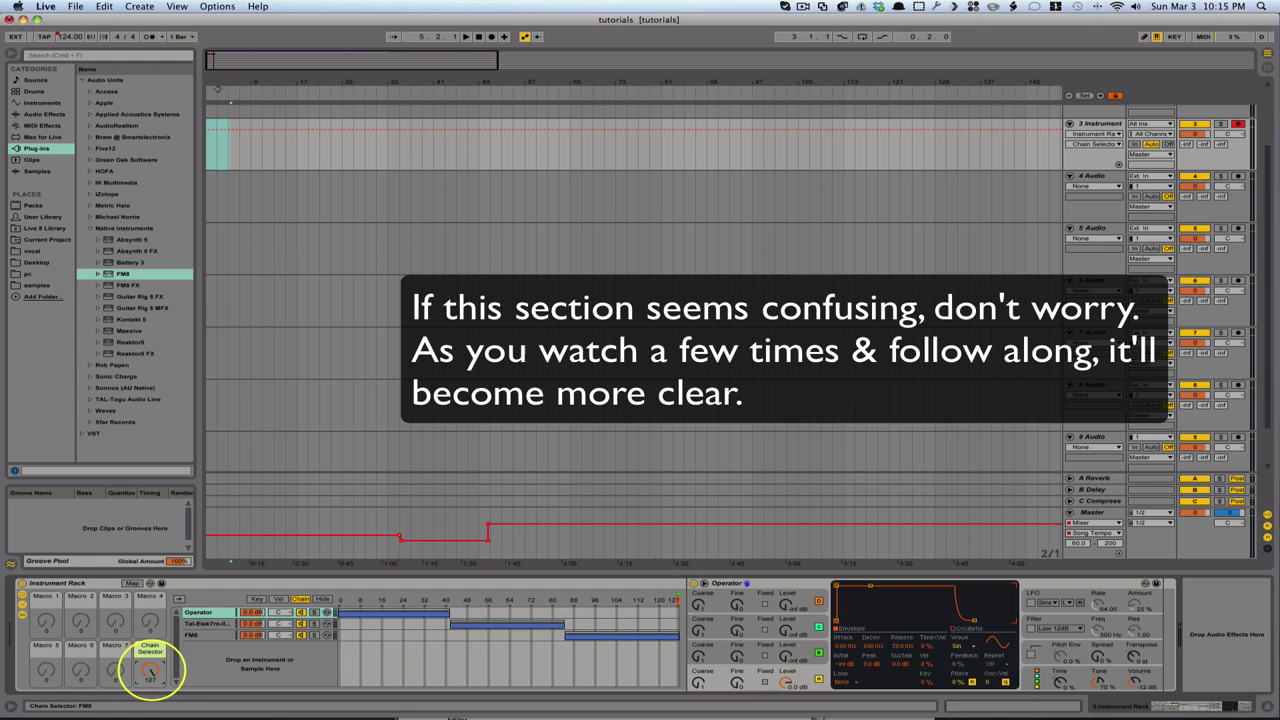
pyautogui.moveTo(150, 672); pyautogui.dragTo(150, 712)
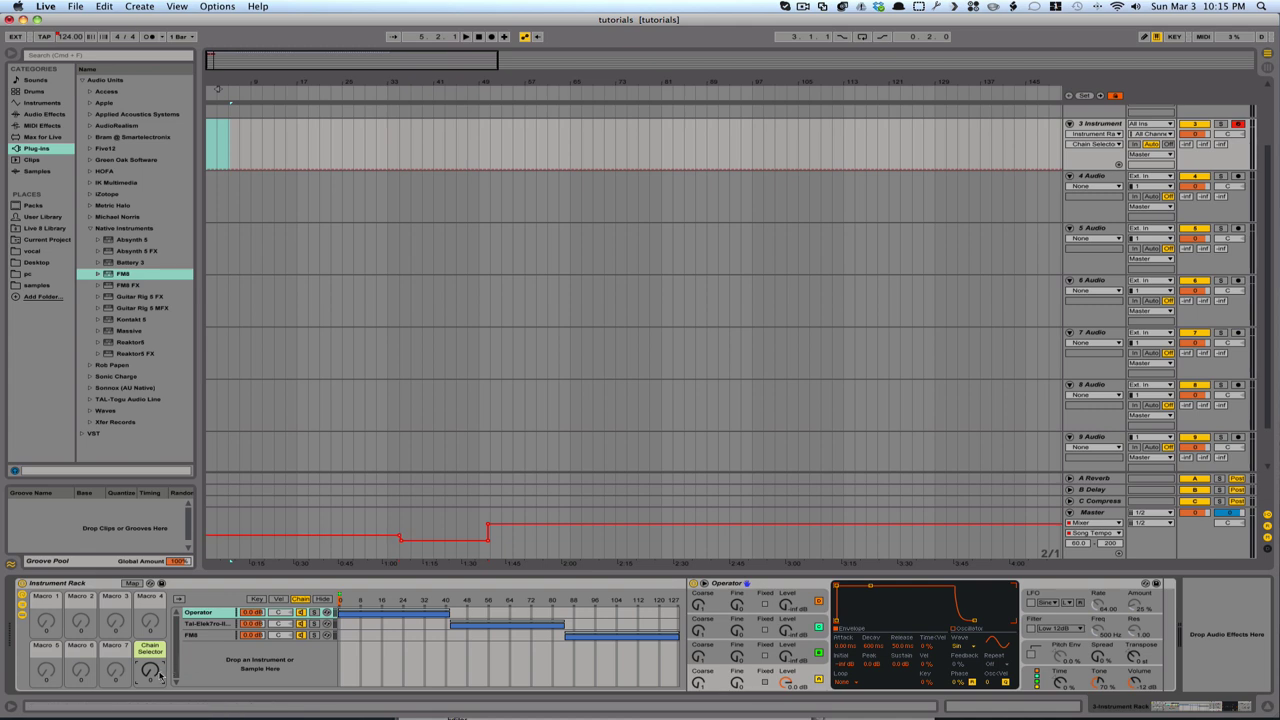
pyautogui.moveTo(150, 671); pyautogui.dragTo(150, 656)
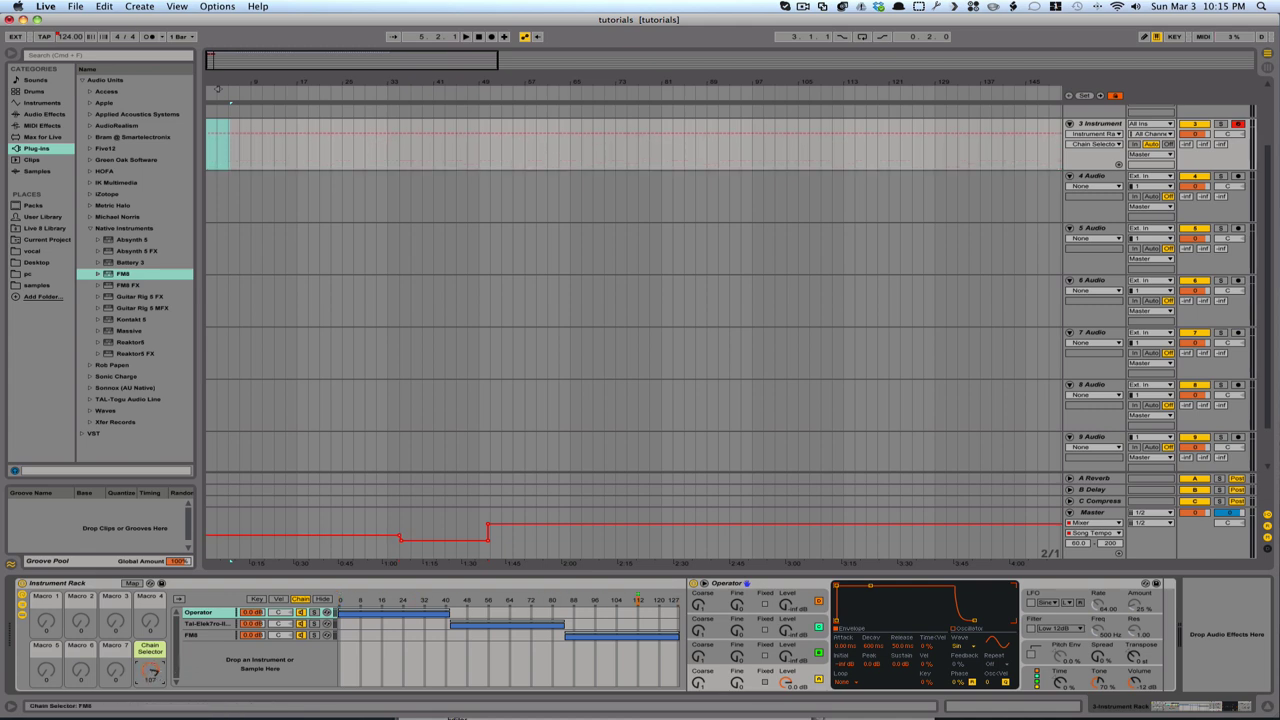
# - Add breakpoints in track 3's Chain Selector lane, raising it after bar 17 and again to 118
pyautogui.click(227, 172)
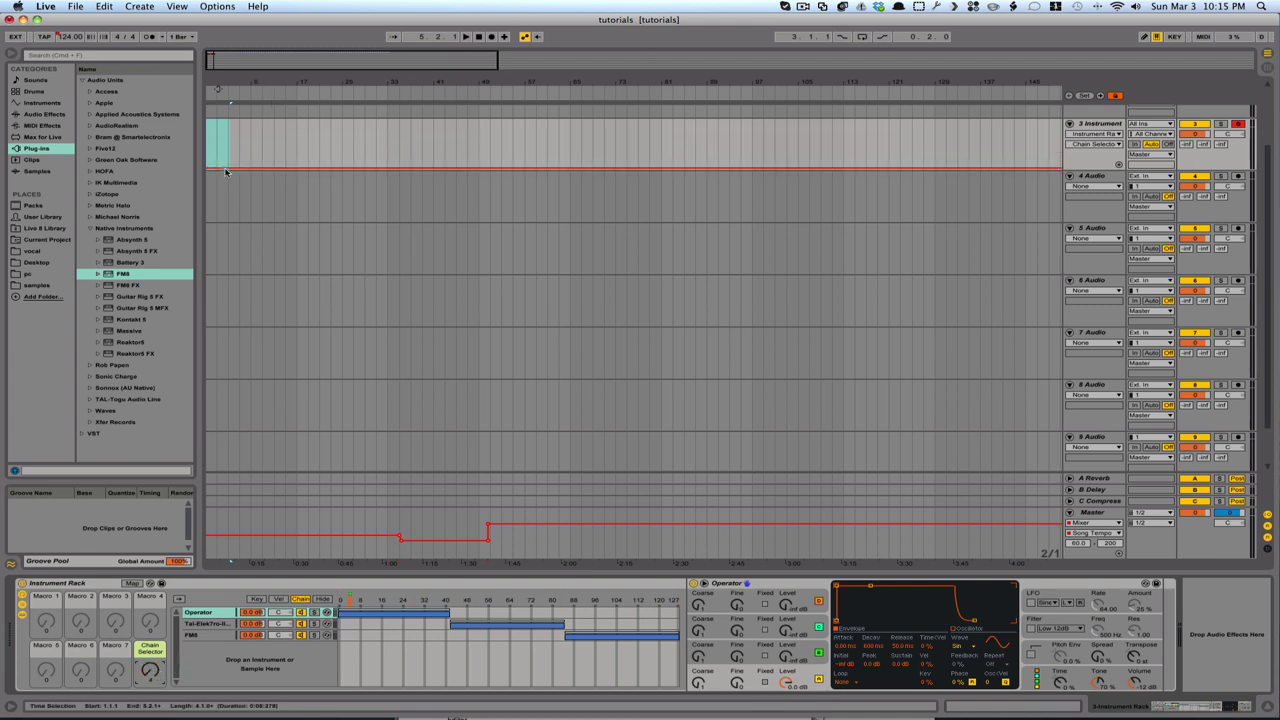
pyautogui.click(297, 170)
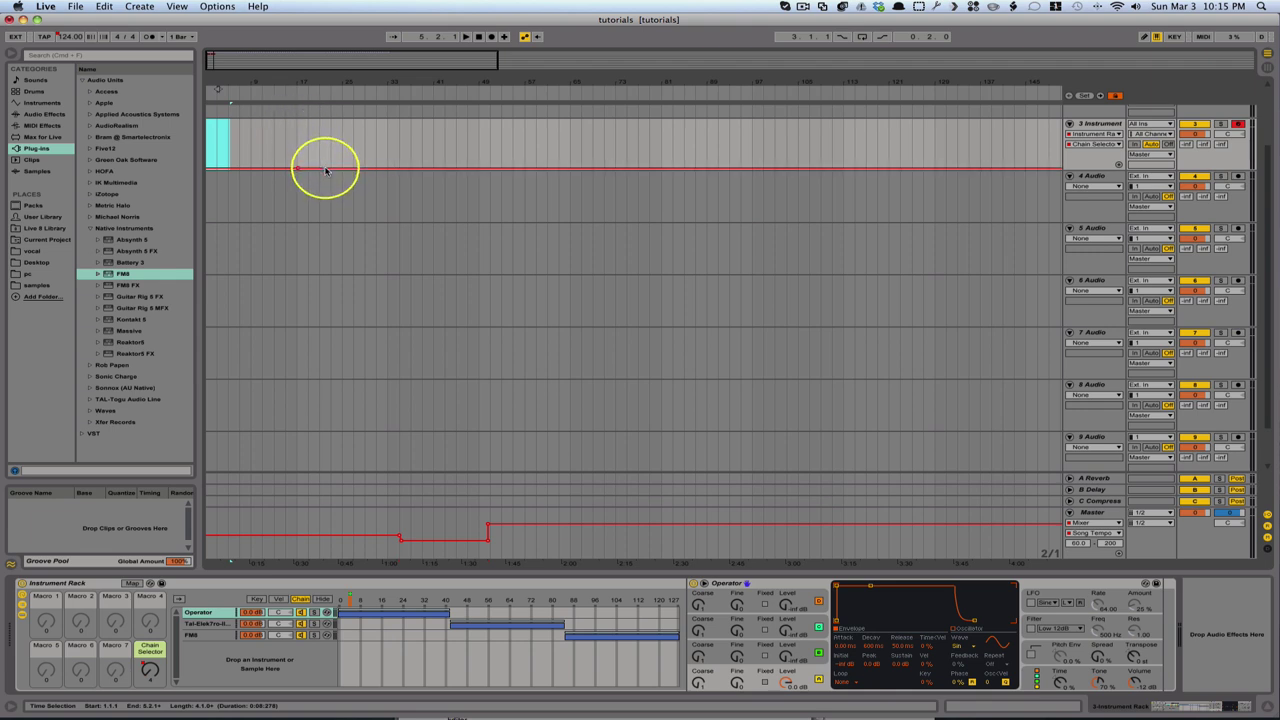
pyautogui.moveTo(325, 169); pyautogui.dragTo(325, 170)
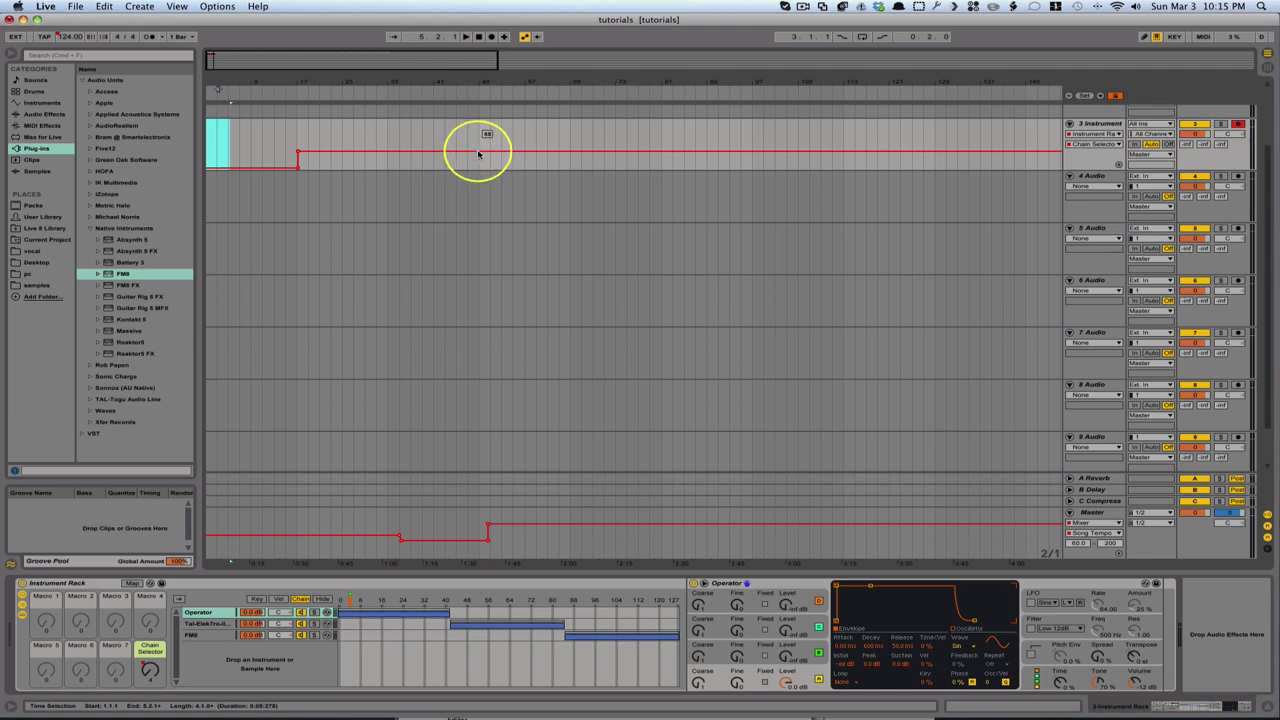
pyautogui.click(478, 152)
pyautogui.moveTo(496, 151)
pyautogui.mouseDown()
pyautogui.moveTo(497, 137)
pyautogui.moveTo(496, 151)
pyautogui.mouseUp()
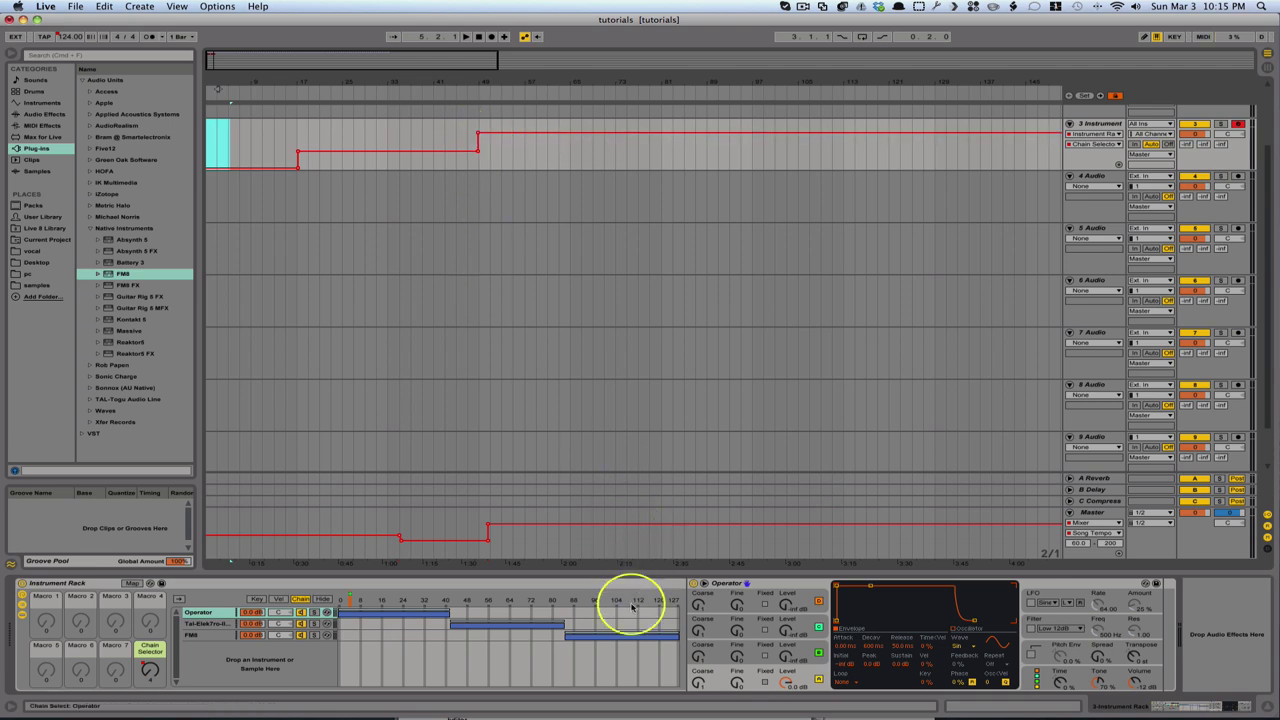
# - Drag the Chain Selector breakpoints earlier to reshape and steepen the steps
pyautogui.click(265, 150)
pyautogui.moveTo(265, 150)
pyautogui.mouseDown()
pyautogui.moveTo(303, 131)
pyautogui.moveTo(460, 134)
pyautogui.moveTo(283, 113)
pyautogui.mouseUp()
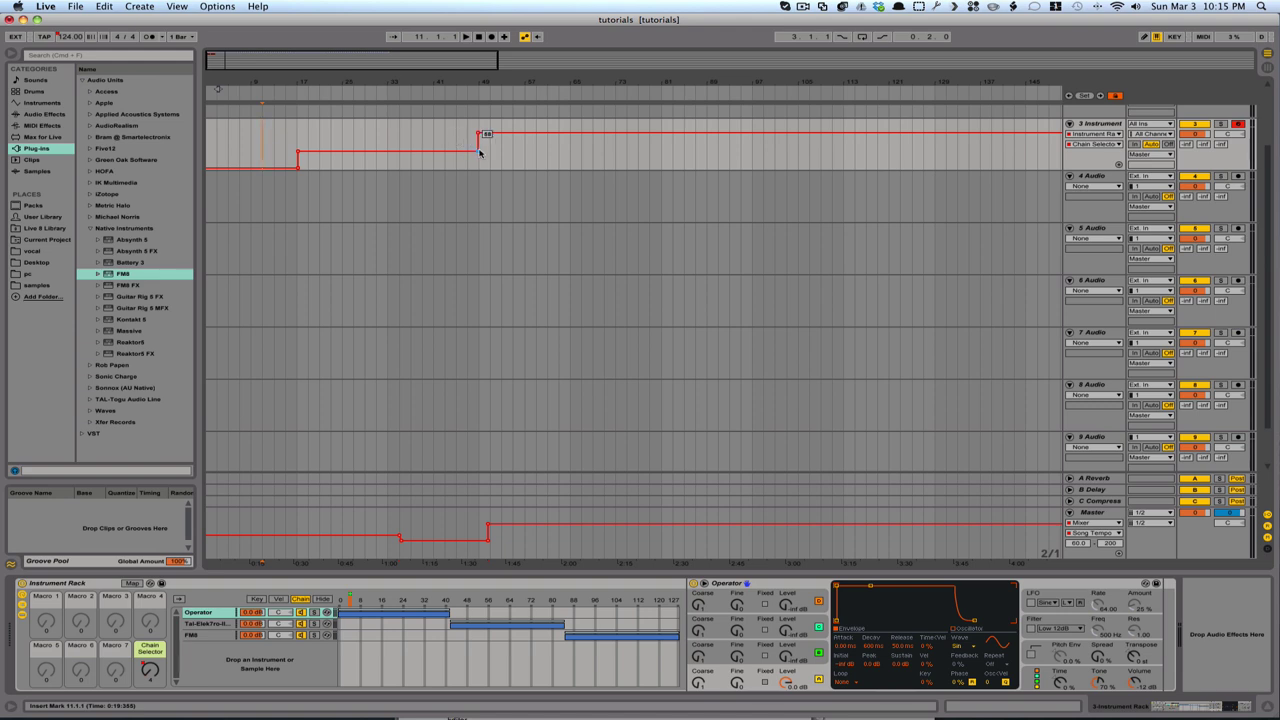
pyautogui.moveTo(478, 151); pyautogui.dragTo(342, 150)
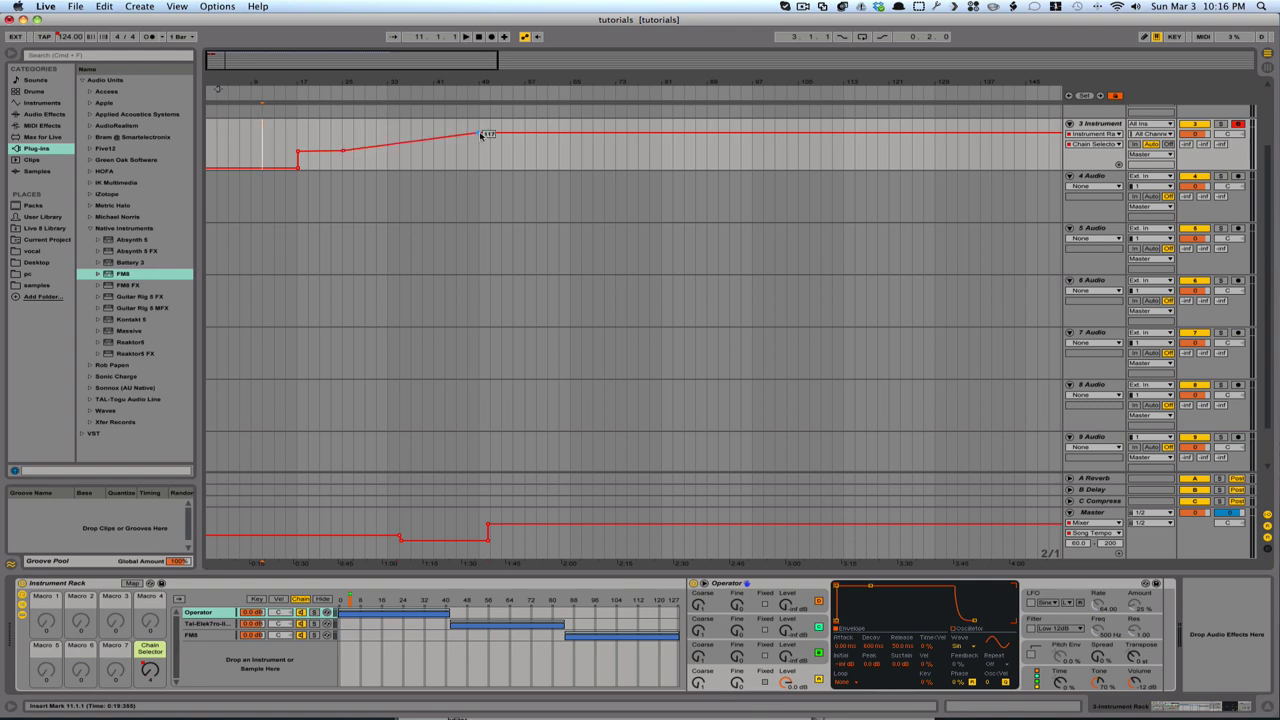
pyautogui.moveTo(479, 134); pyautogui.dragTo(343, 134)
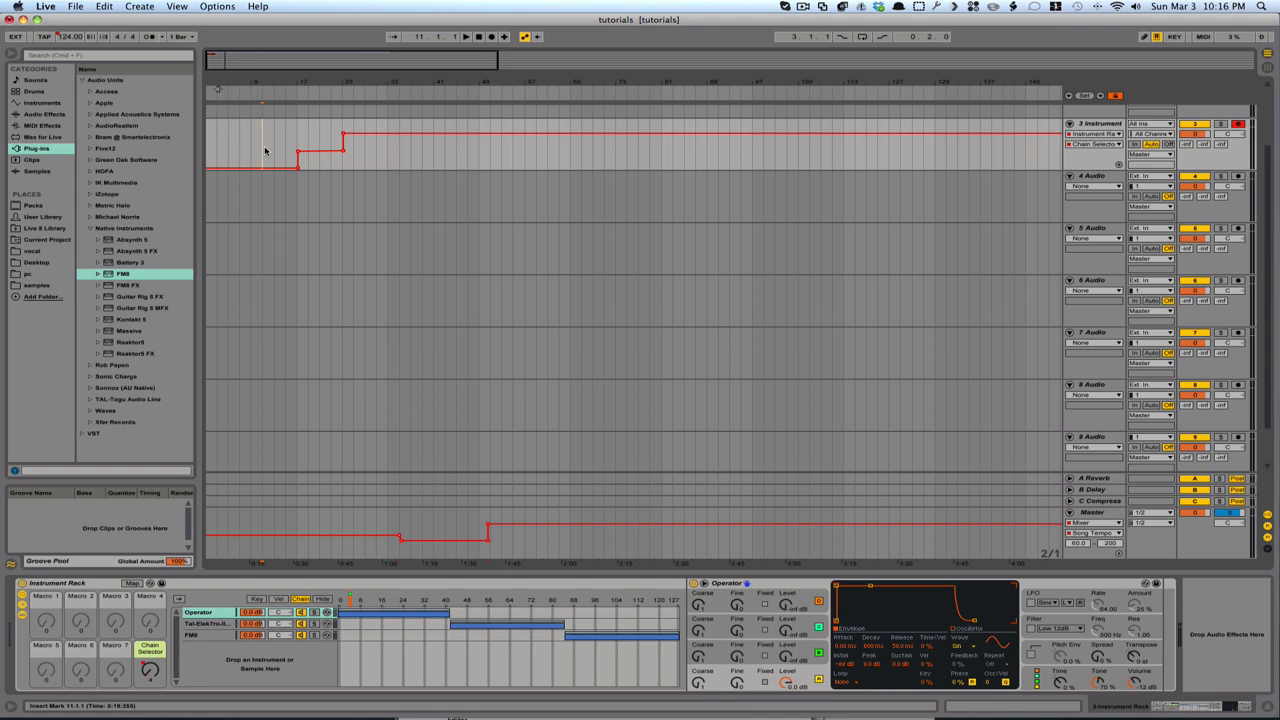
pyautogui.click(466, 37)
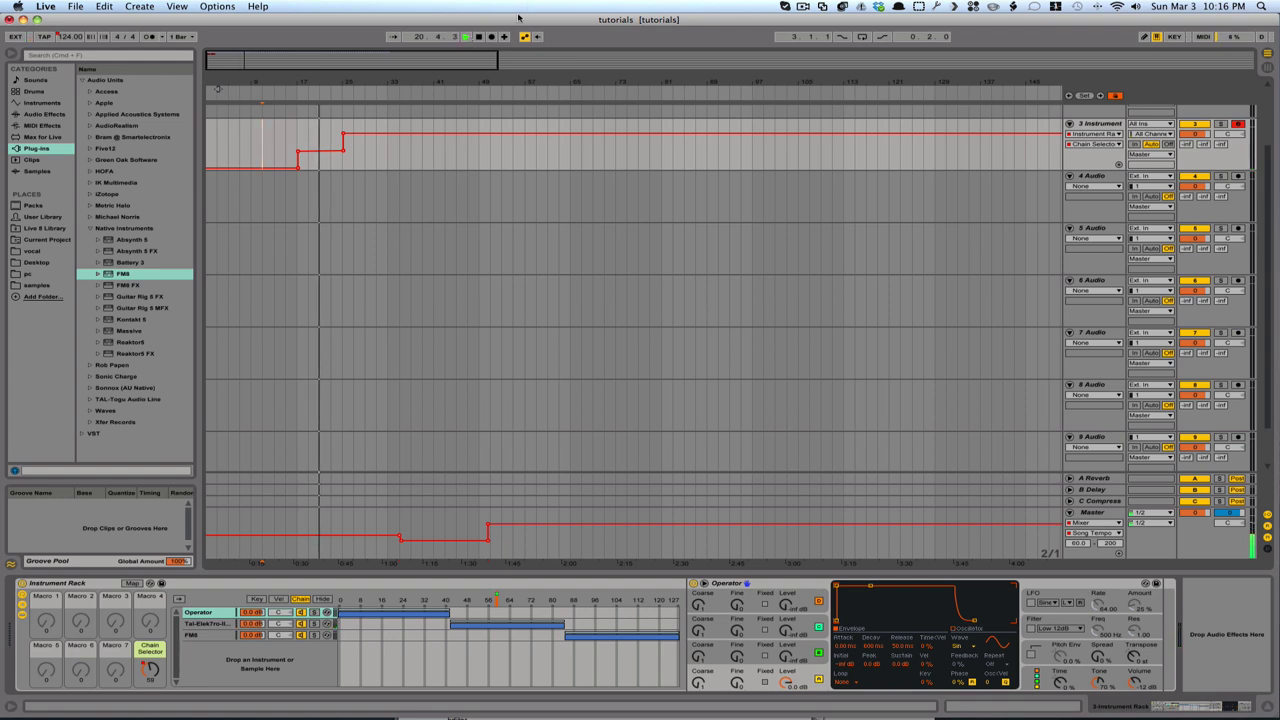
pyautogui.click(331, 145)
pyautogui.press('space')
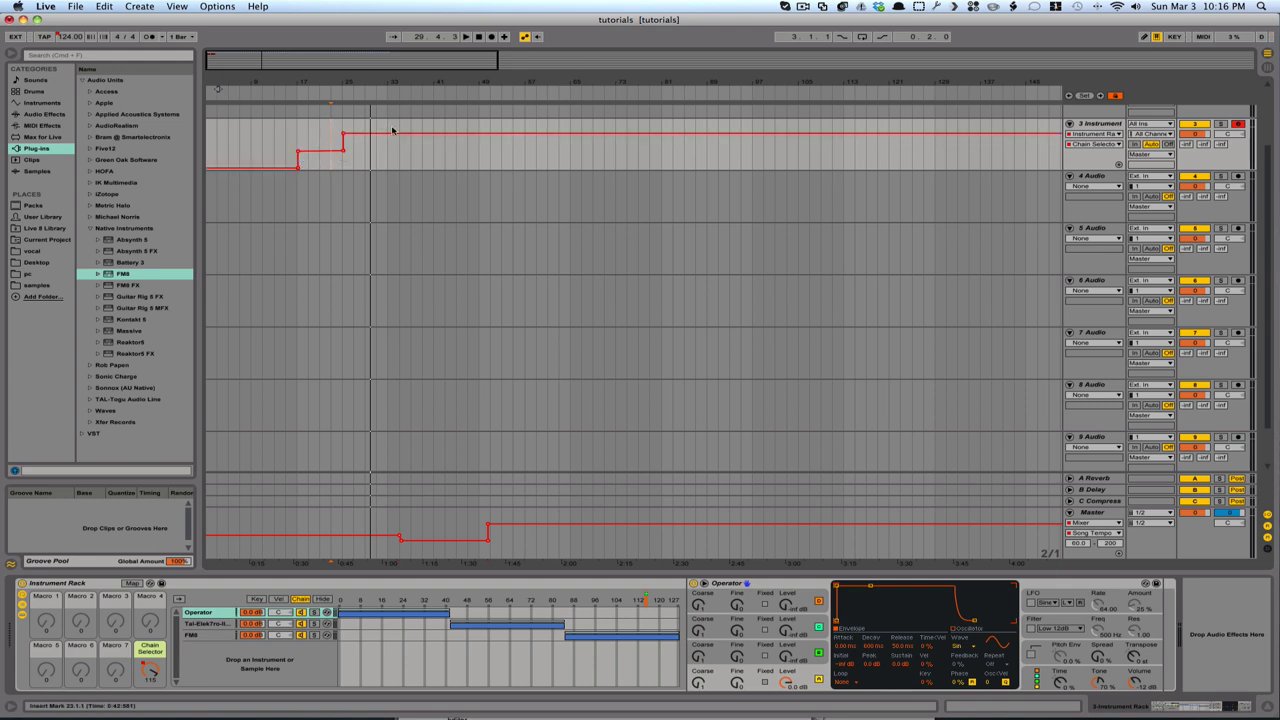
pyautogui.click(214, 635)
pyautogui.click(213, 612)
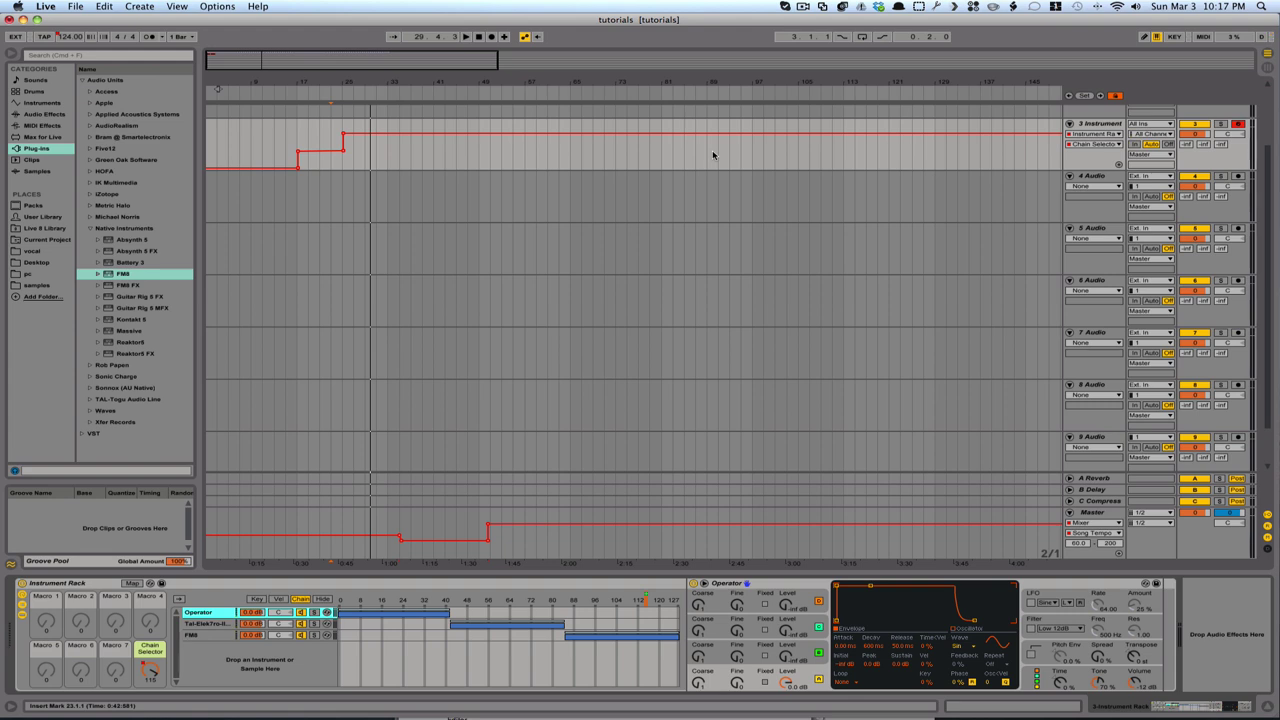
# - Zoom the arrangement fully out to see the tempo and Chain Selector automation across the set
pyautogui.moveTo(613, 81); pyautogui.dragTo(321, 81)
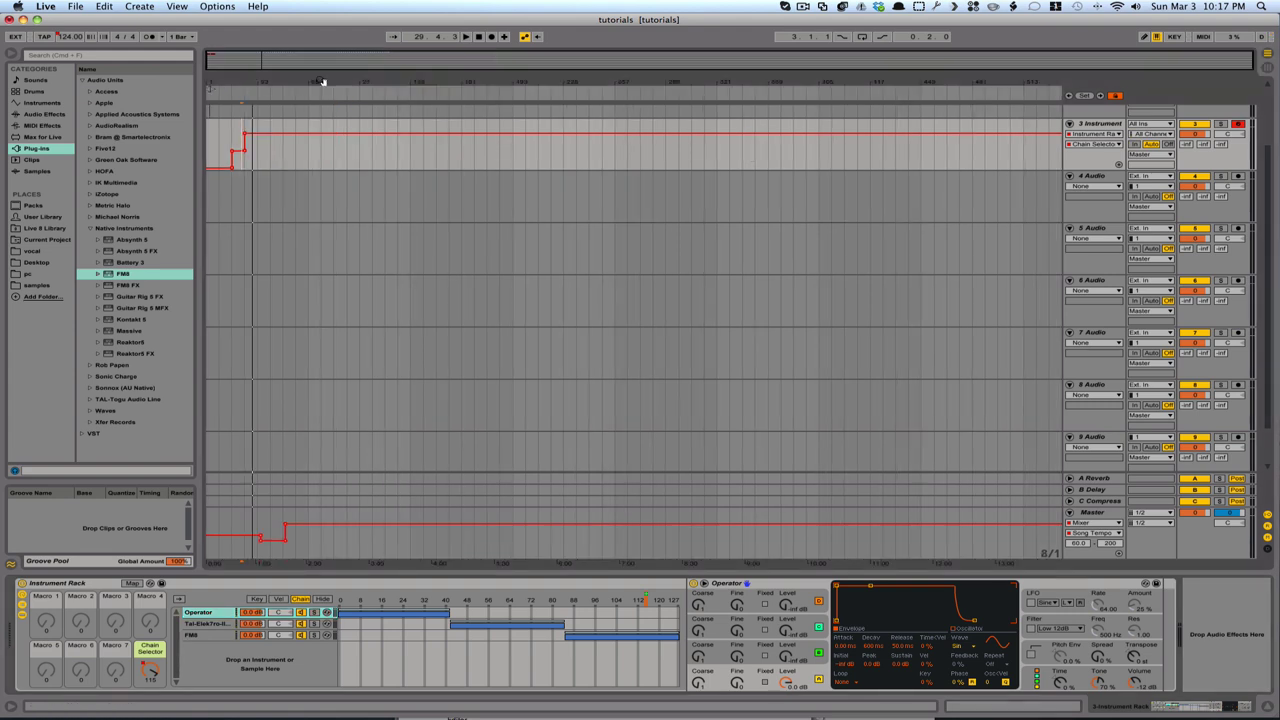